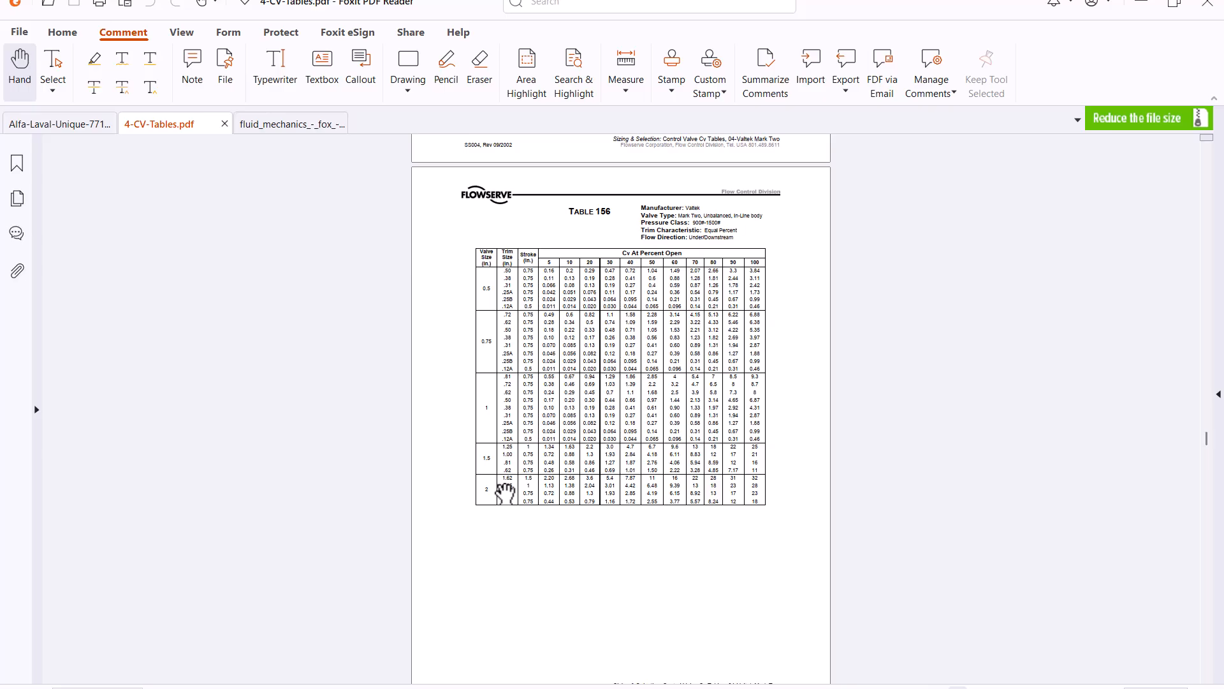
# Locate the 900#-1500# linear-trim, under/downstream Cv table in the PDF and copy its percent-open header values from 5 to 100
pyautogui.scroll(-15, 662, 473)
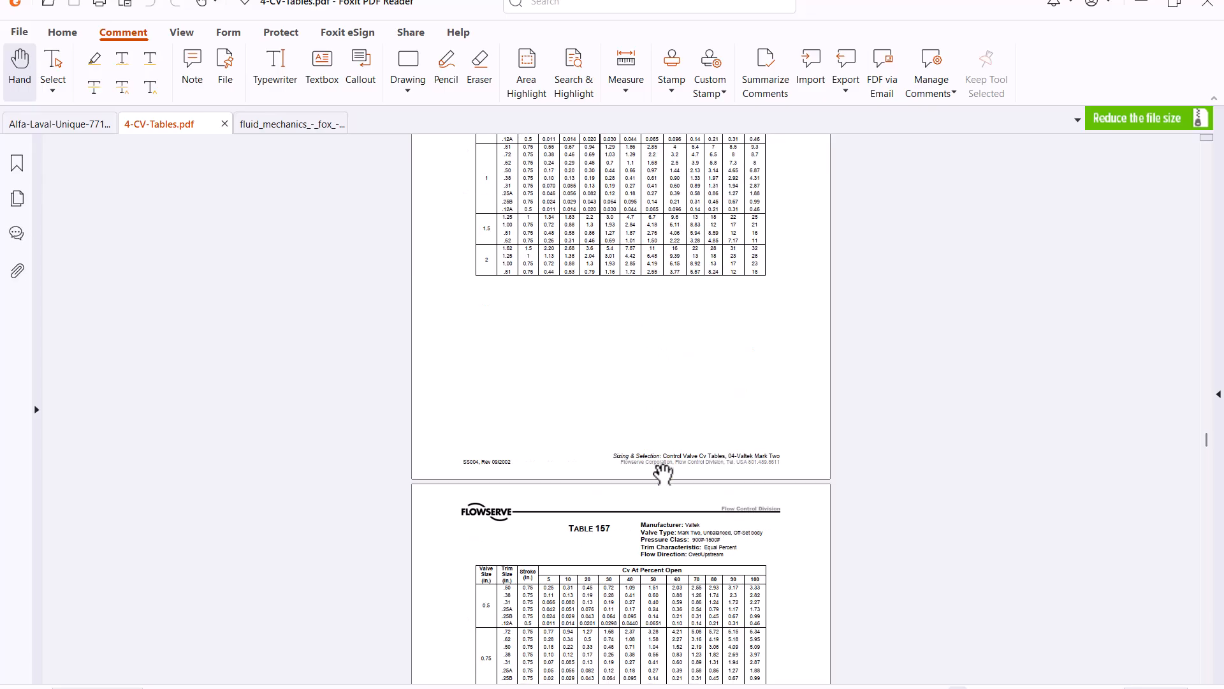
pyautogui.scroll(-3, 607, 468)
pyautogui.keyDown('ctrl'); pyautogui.scroll(2, 596, 451); pyautogui.keyUp('ctrl')
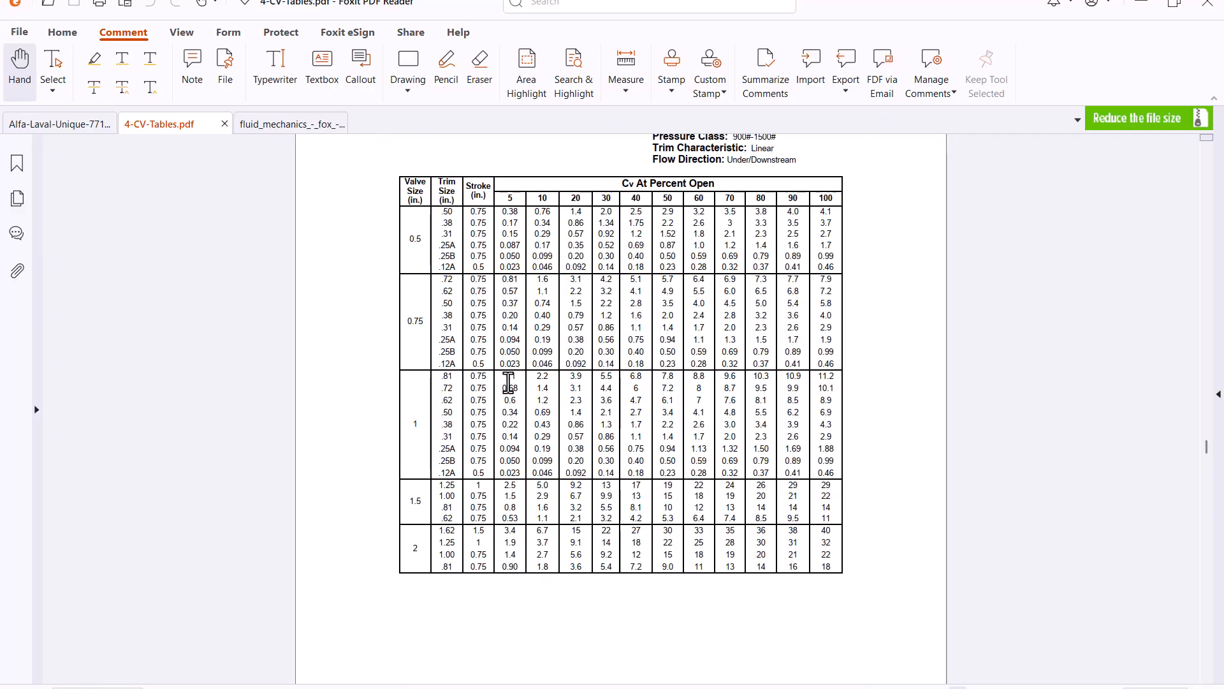
pyautogui.moveTo(499, 379); pyautogui.dragTo(827, 382)
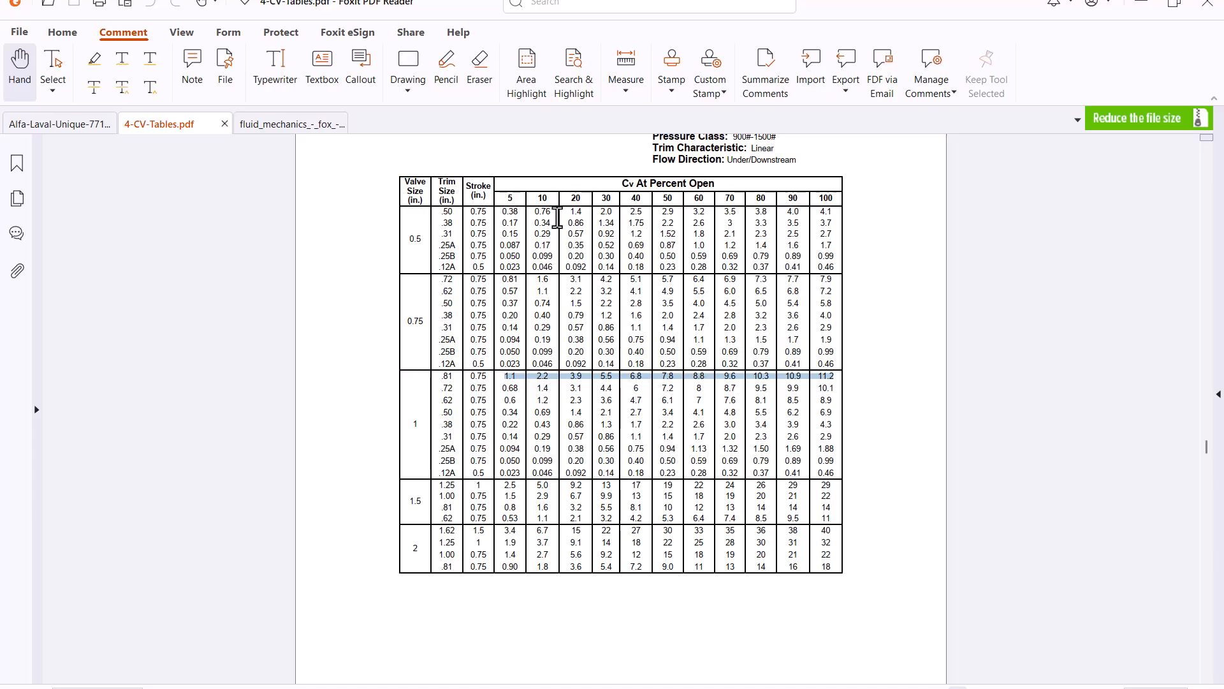
pyautogui.moveTo(508, 203); pyautogui.dragTo(835, 204)
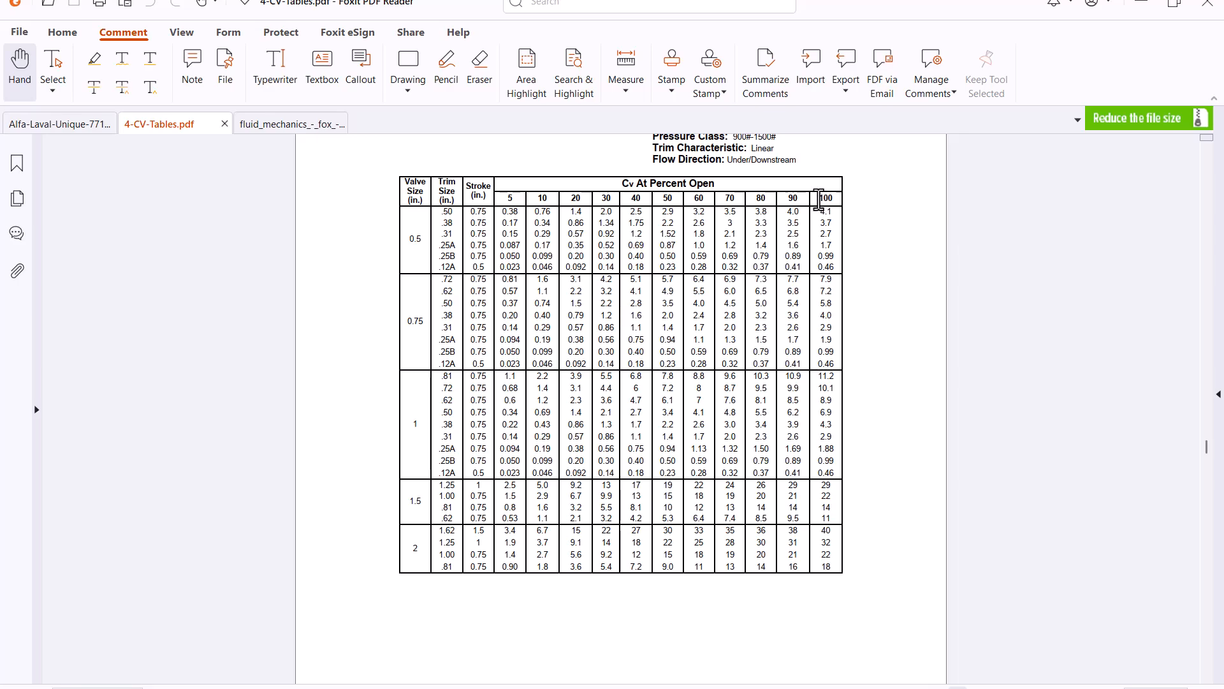
pyautogui.moveTo(506, 197); pyautogui.dragTo(834, 198)
pyautogui.hotkey('ctrl', 'c')
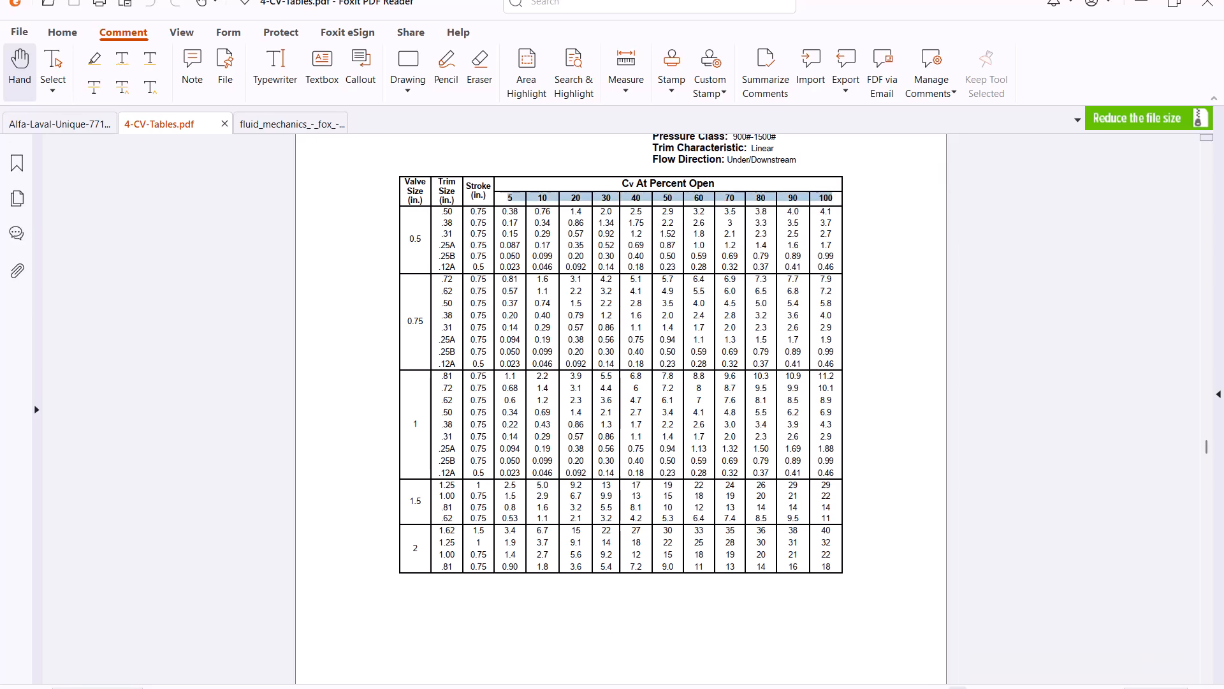
pyautogui.moveTo(647, 688)
pyautogui.click(566, 637)
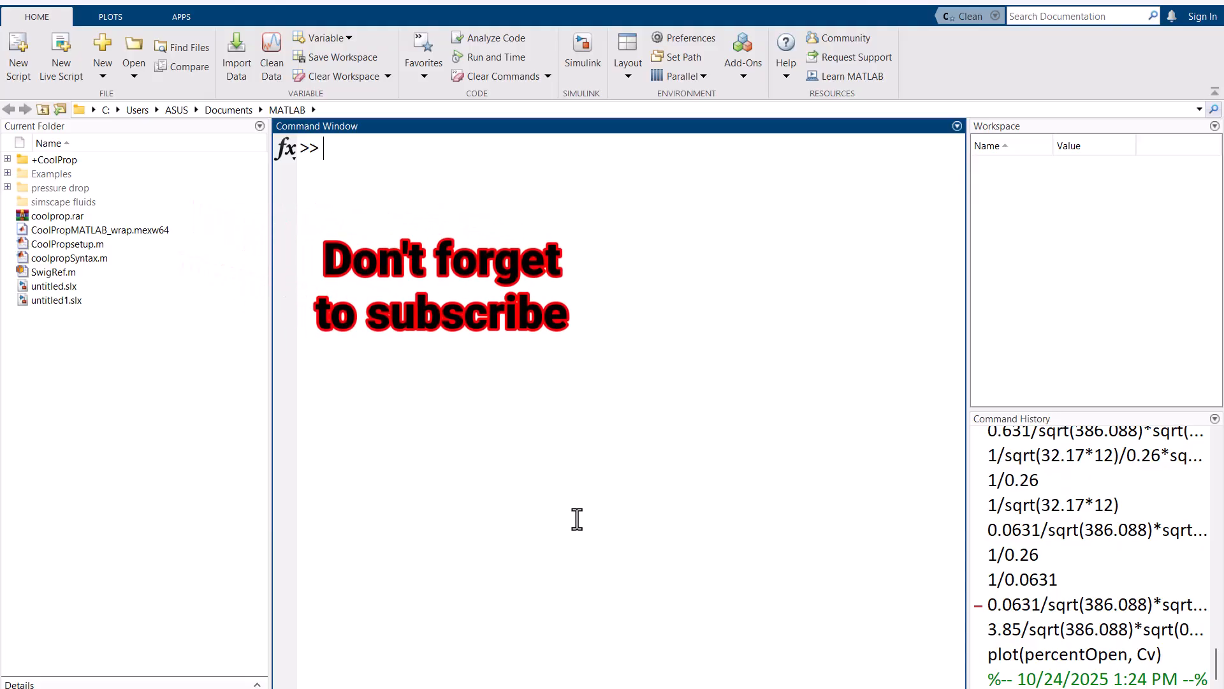
pyautogui.write('percentOpen ')
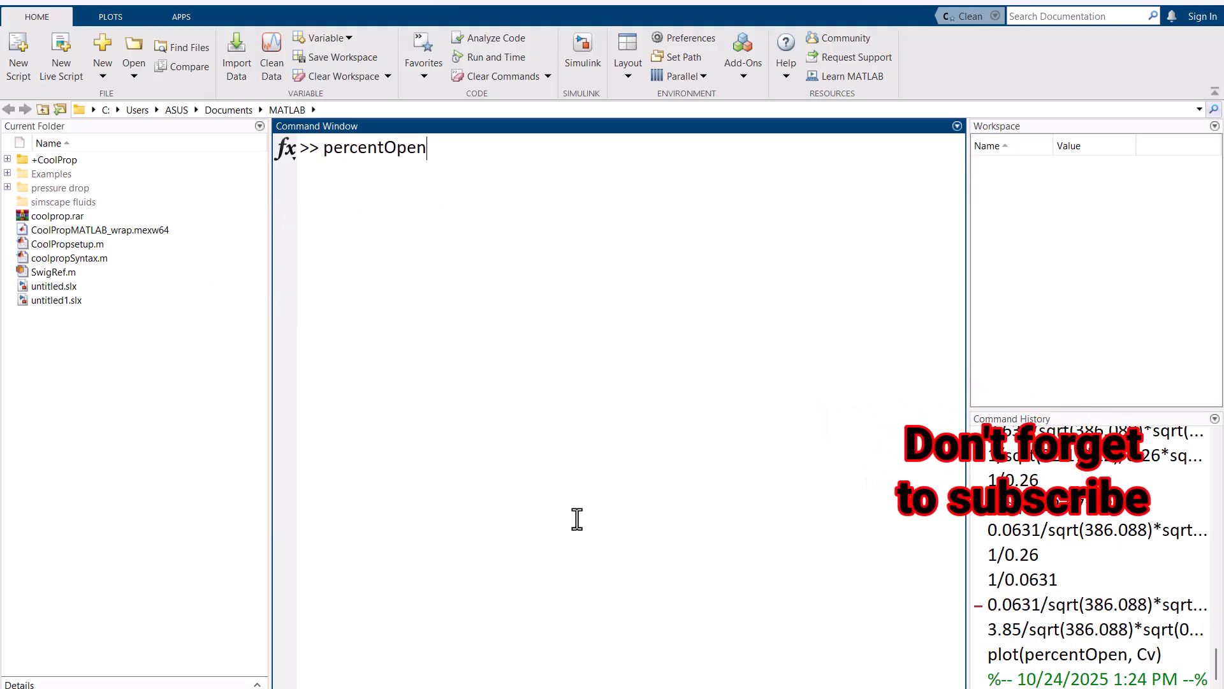
pyautogui.write('= [')
pyautogui.hotkey('ctrl', 'v')
pyautogui.write(']')
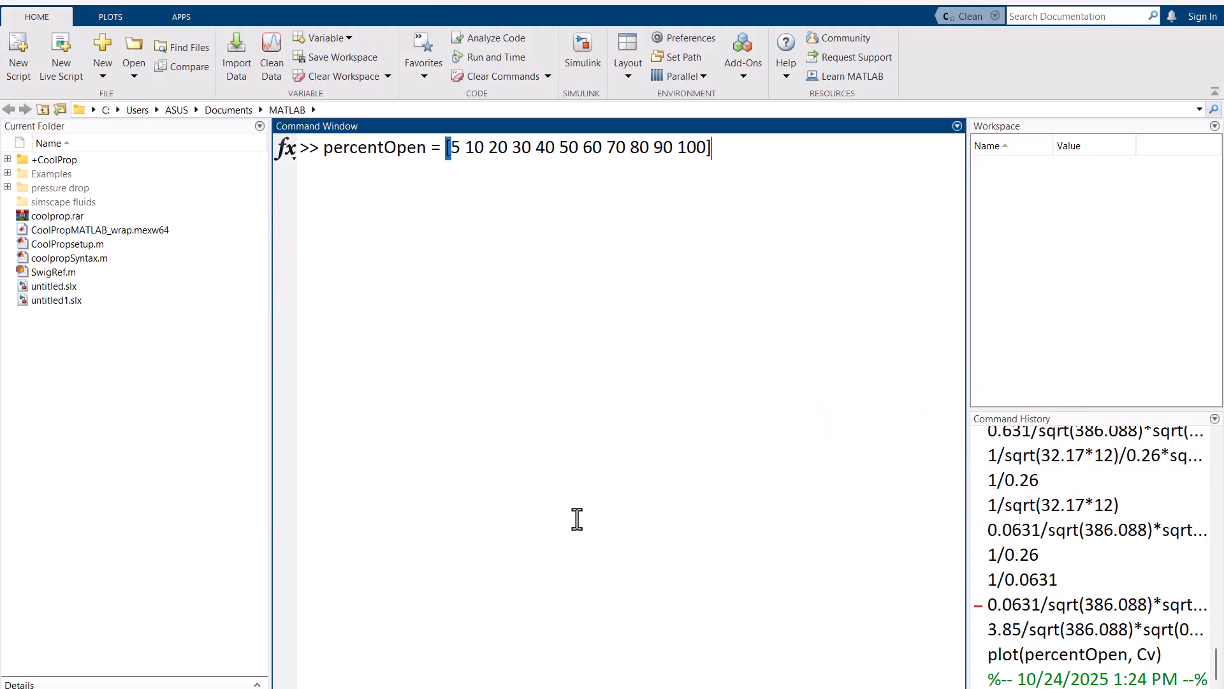
pyautogui.press('Return')
# Copy the PDF table's 1 in. valve, .81 trim row and define Cv = [1.1 2.2 3.9 5.5 6.8 7.8 8.8 9.6 10.3 10.9 11.2] in MATLAB
pyautogui.hotkey('alt', 'Tab')
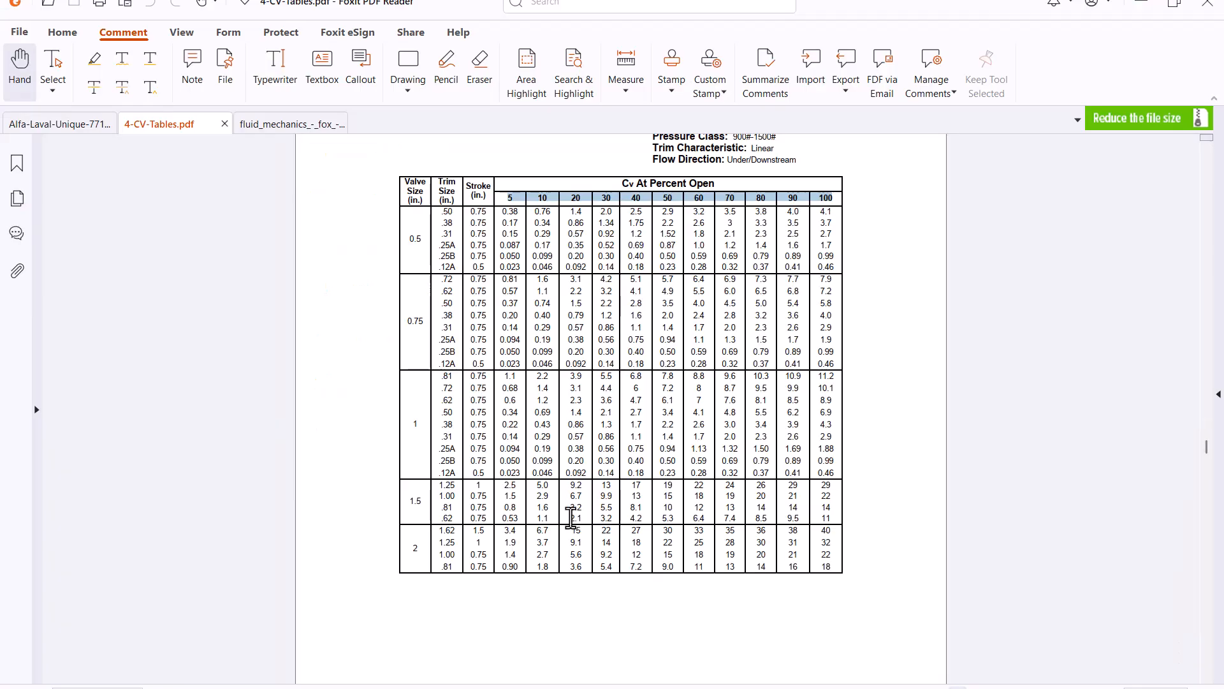
pyautogui.moveTo(502, 376); pyautogui.dragTo(850, 381)
pyautogui.hotkey('ctrl', 'c')
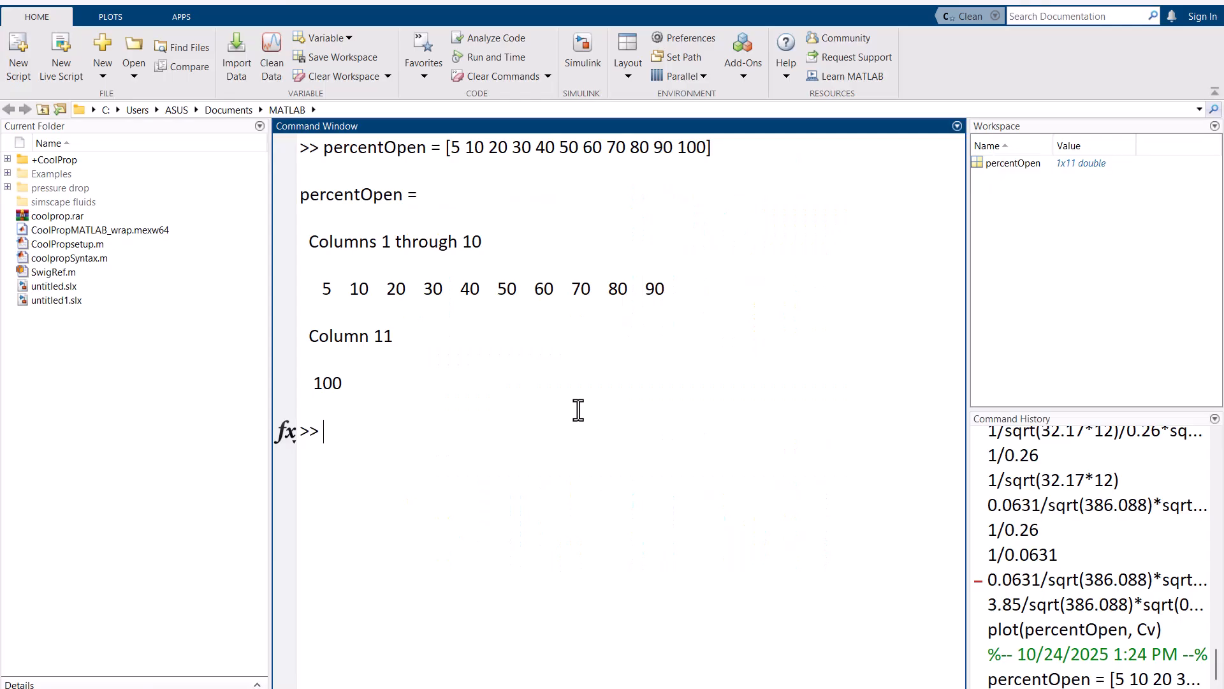
pyautogui.hotkey('alt', 'Tab')
pyautogui.write('Cv = [')
pyautogui.hotkey('ctrl', 'v')
pyautogui.write(']')
pyautogui.press('Return')
# Plot Cv against percentOpen with plot(percentOpen, Cv), examine the curve and close the figure
pyautogui.write('plot(pe')
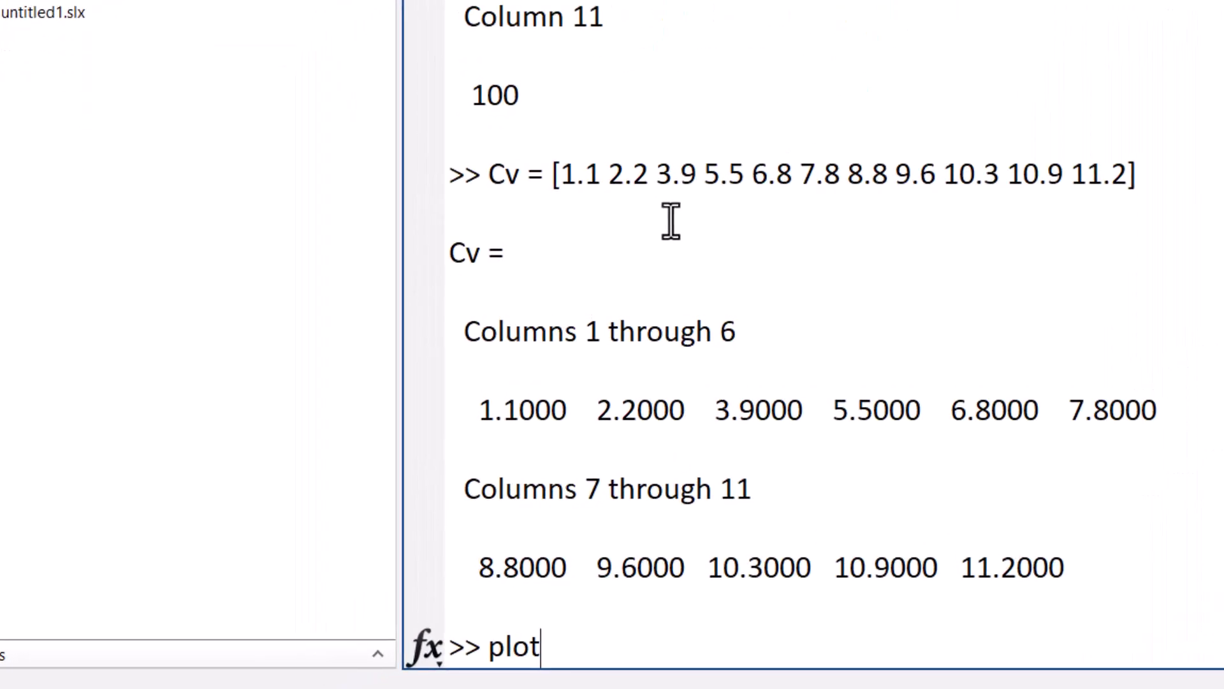
pyautogui.write('rce')
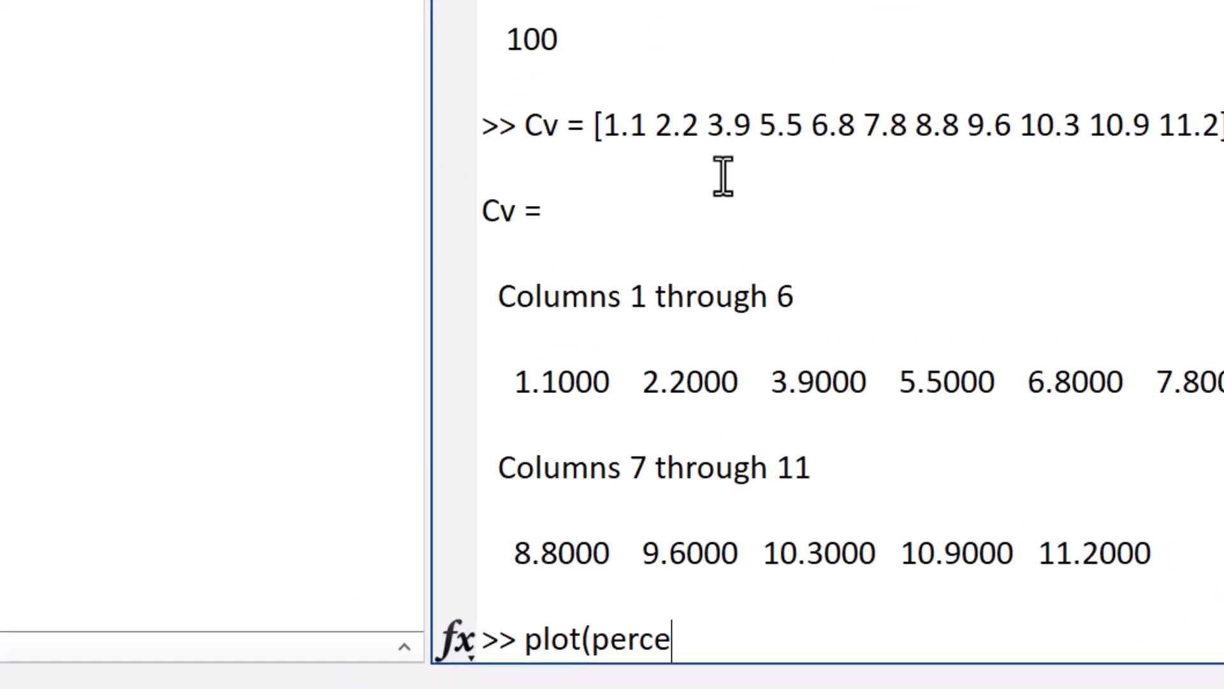
pyautogui.write('ntOpen, Cv)')
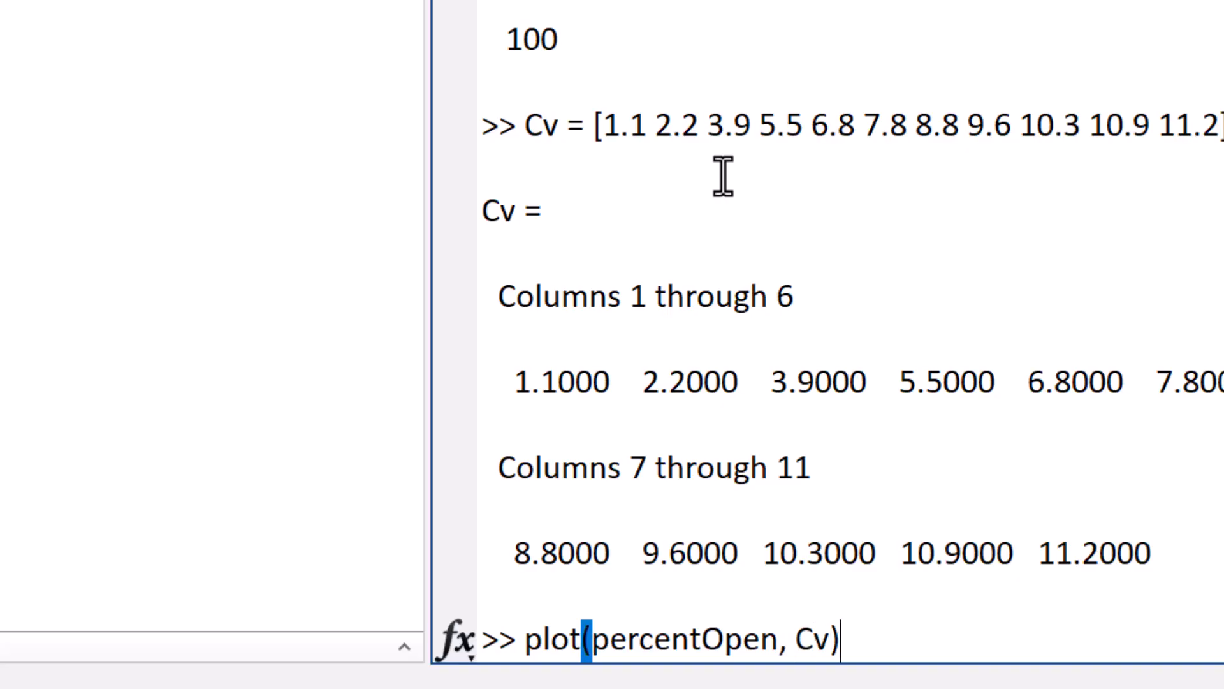
pyautogui.press('Return')
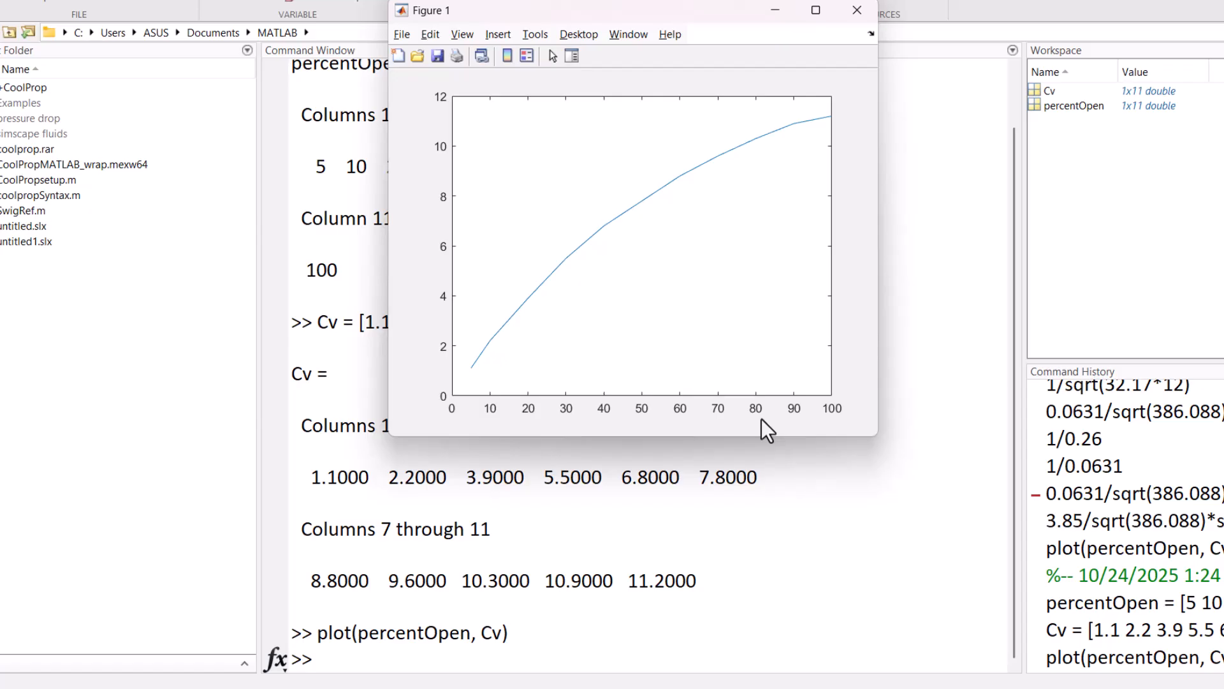
pyautogui.click(870, 8)
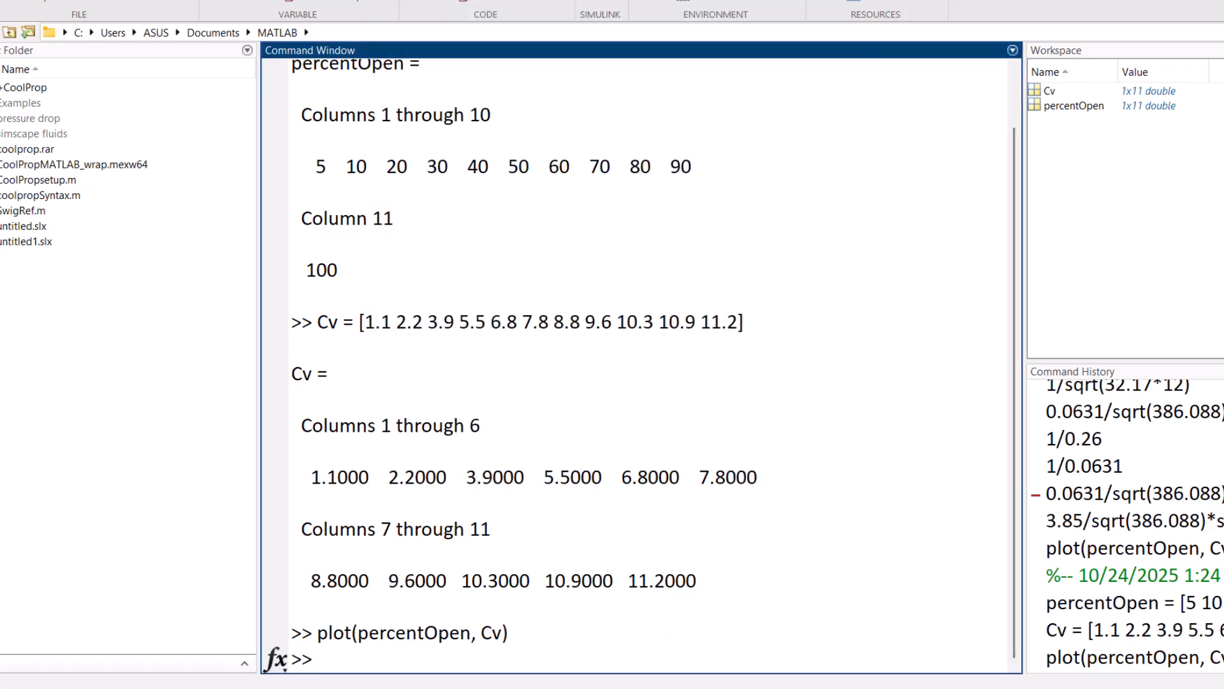
# Switch to the blank Simulink model and add a 2-Way Directional Valve (IL) from Simscape Fluids' isothermal liquid directional control valves
pyautogui.click(737, 645)
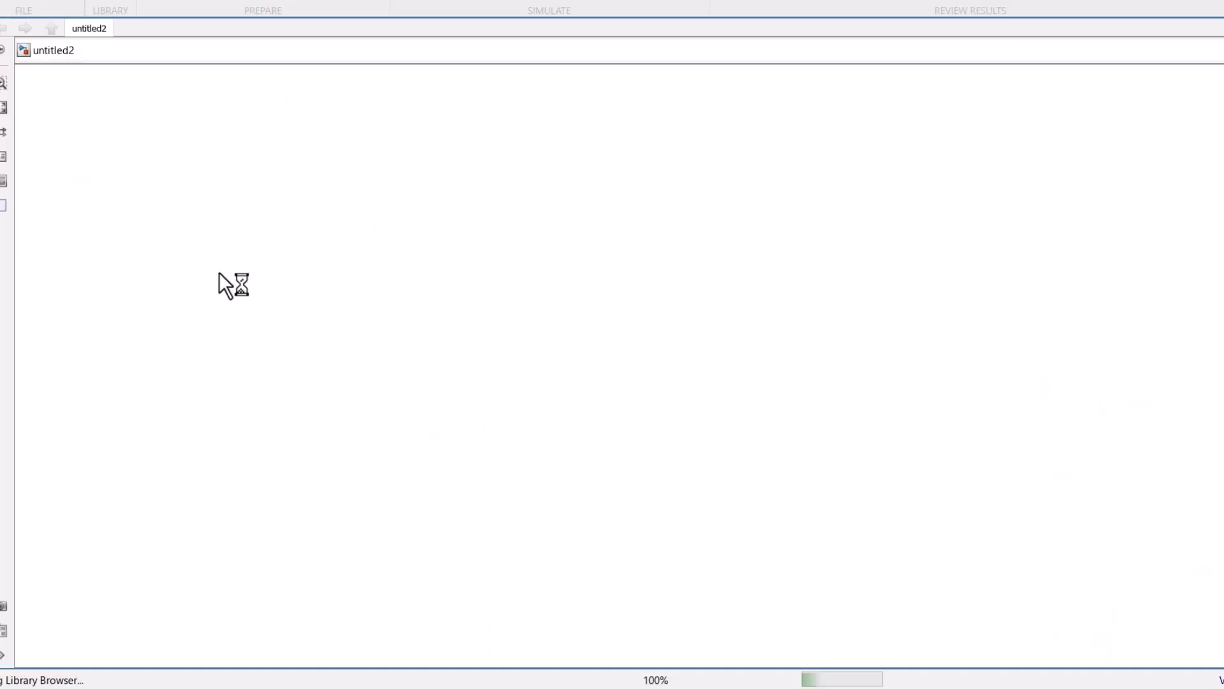
pyautogui.scroll(-8, 159, 438)
pyautogui.click(4, 383)
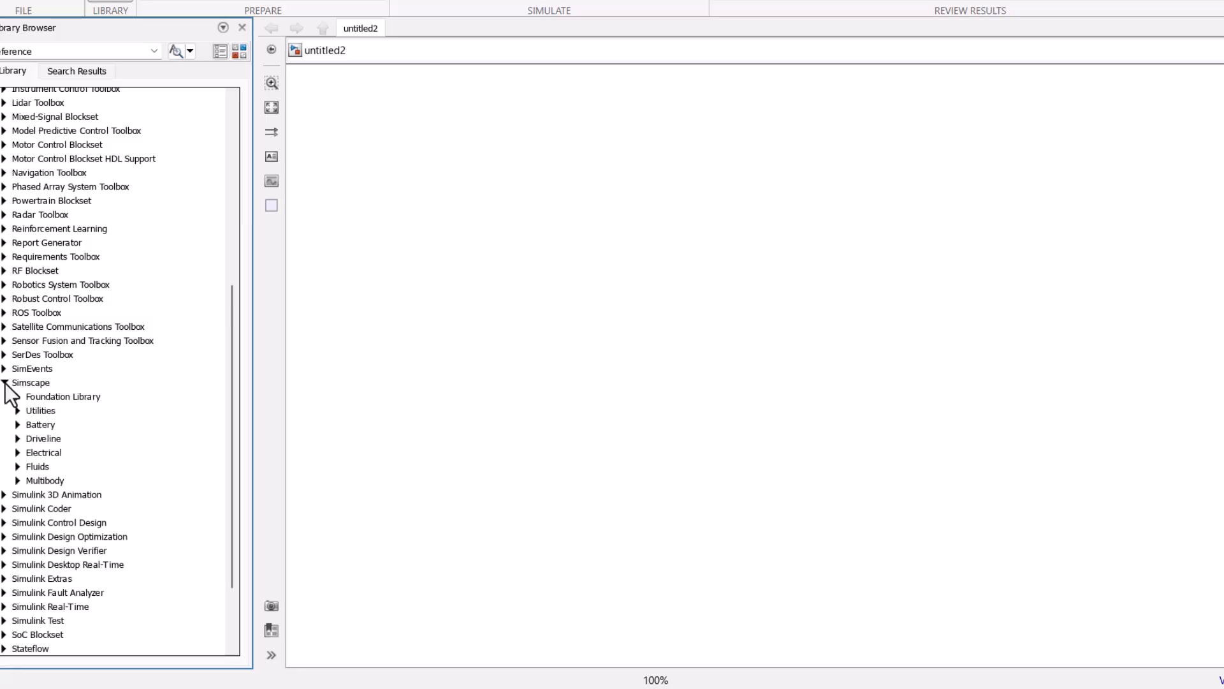
pyautogui.scroll(-2, 18, 384)
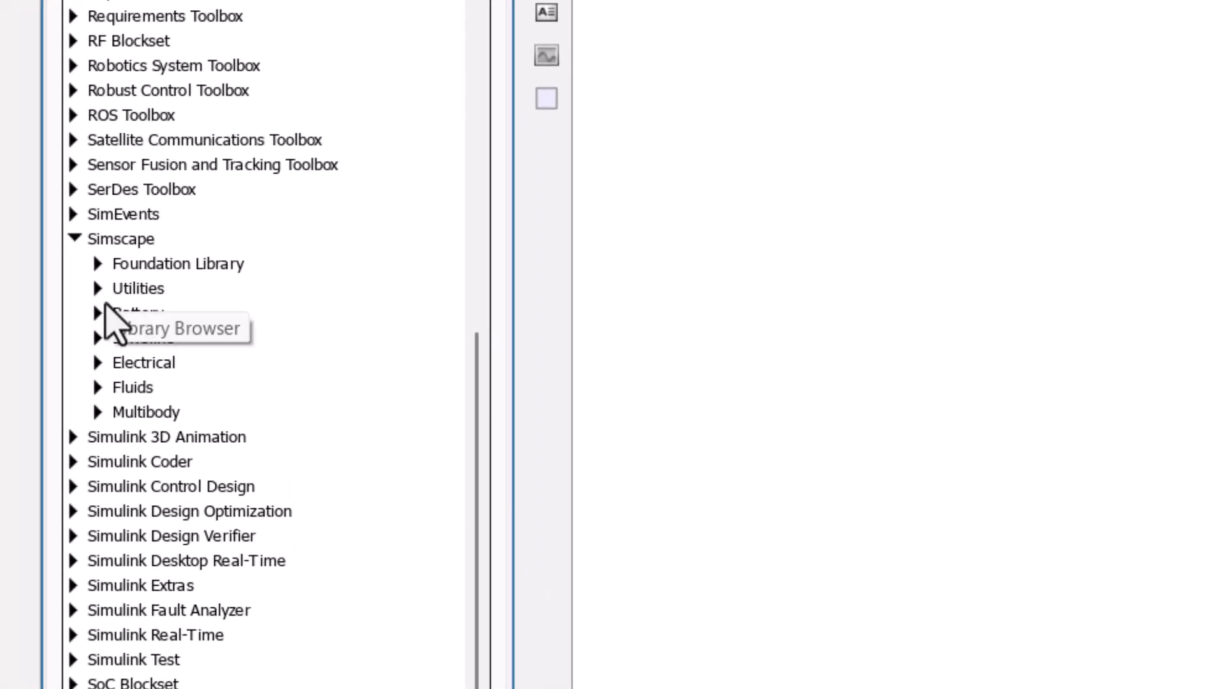
pyautogui.click(97, 387)
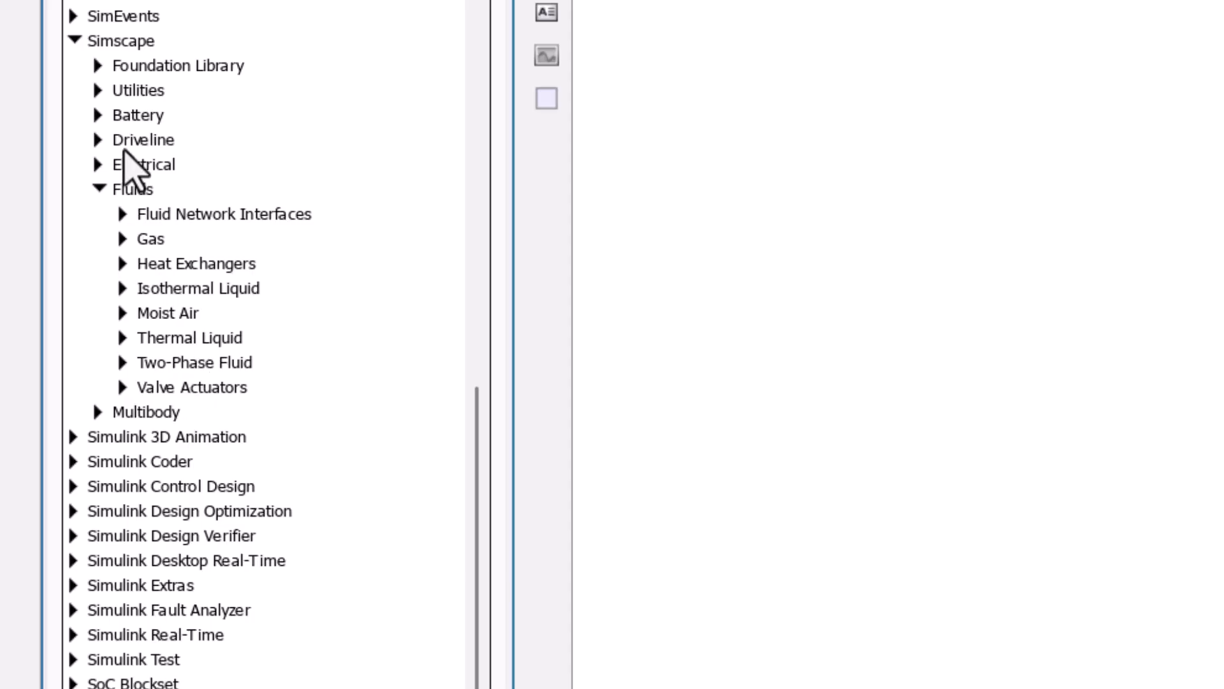
pyautogui.click(98, 65)
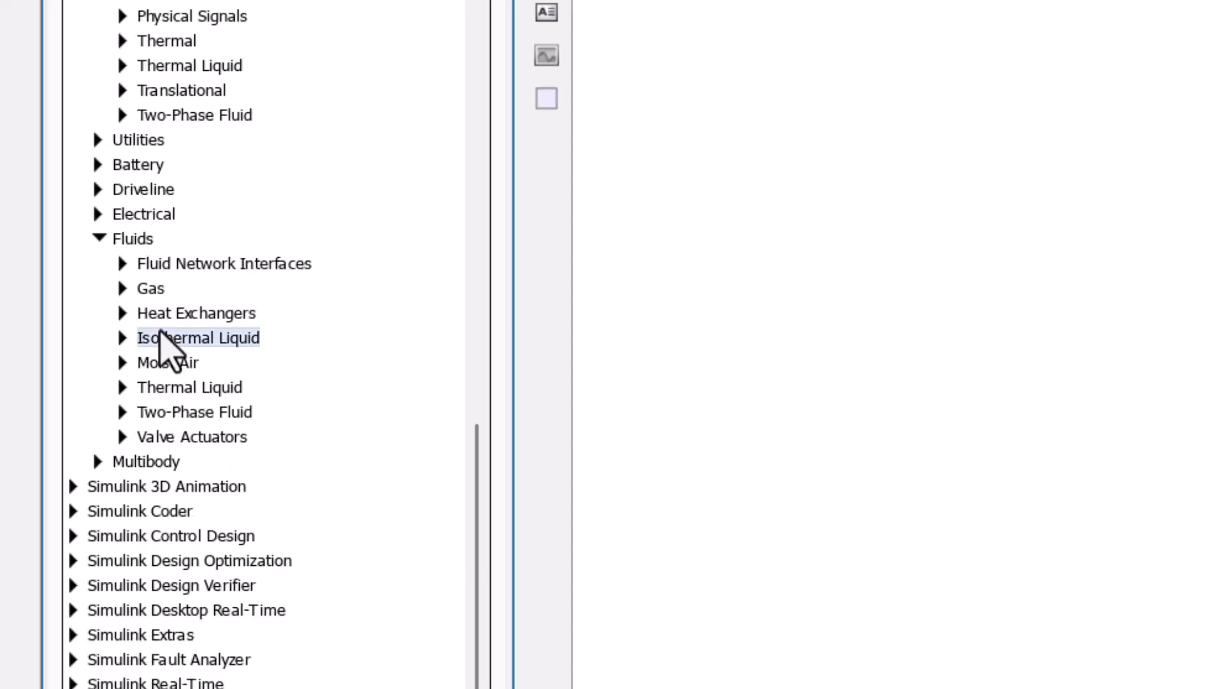
pyautogui.doubleClick(161, 335)
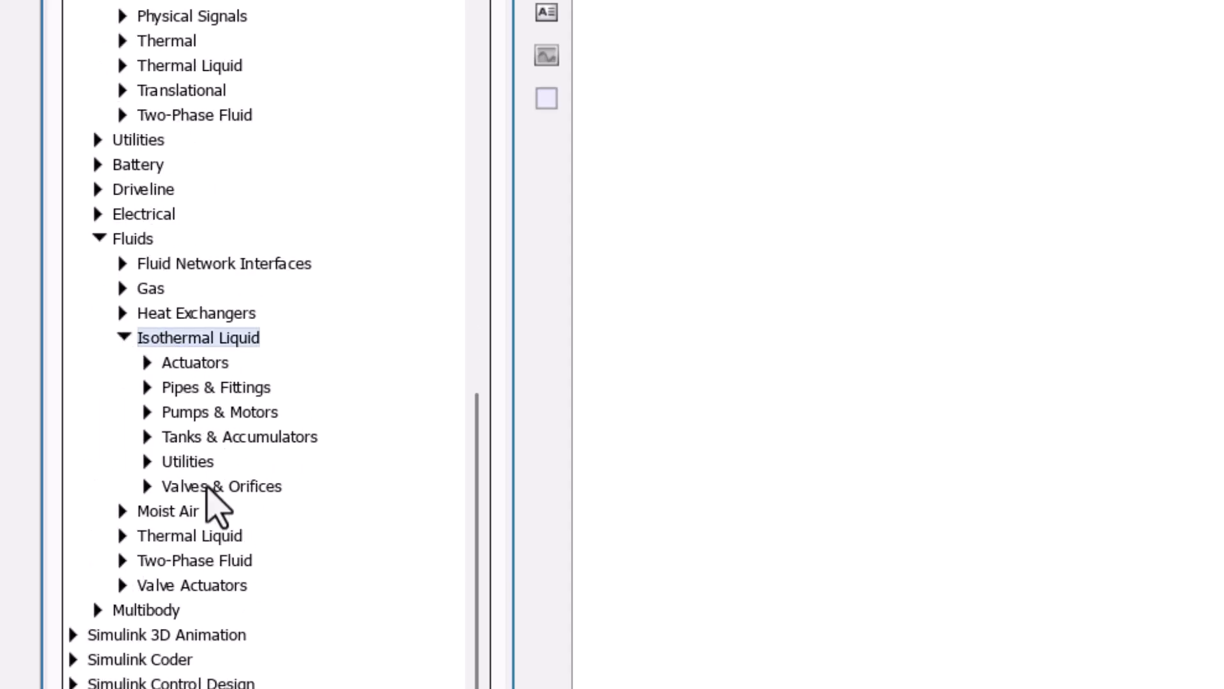
pyautogui.click(146, 486)
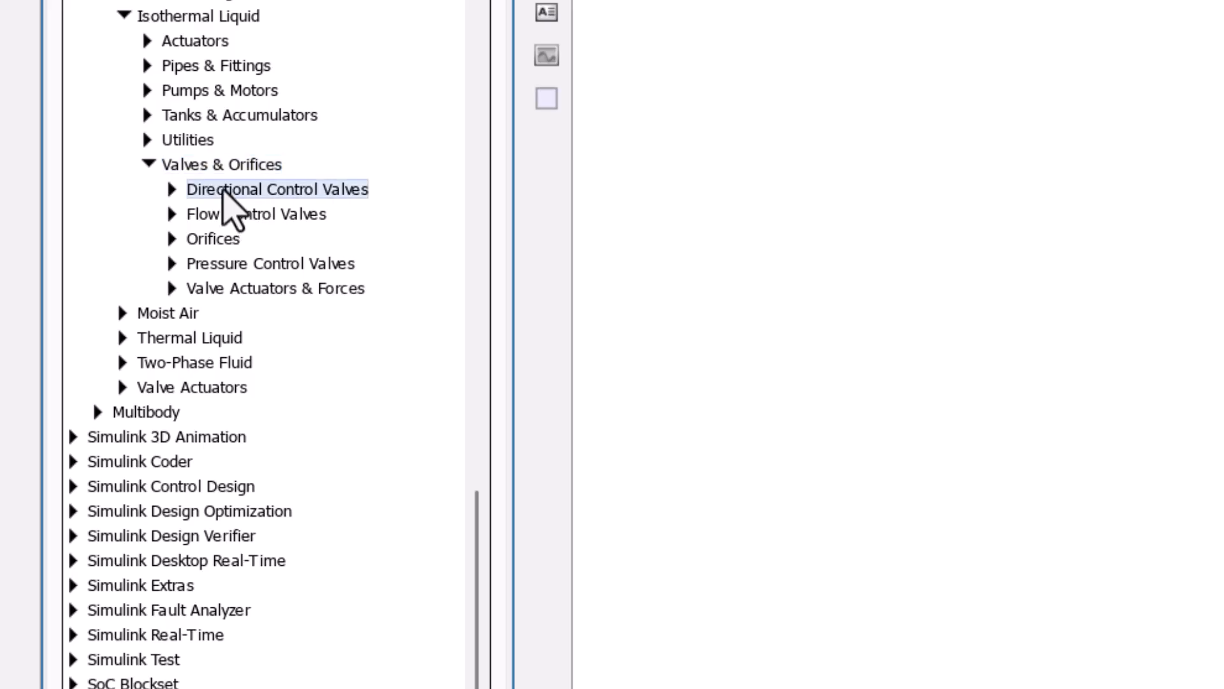
pyautogui.click(172, 190)
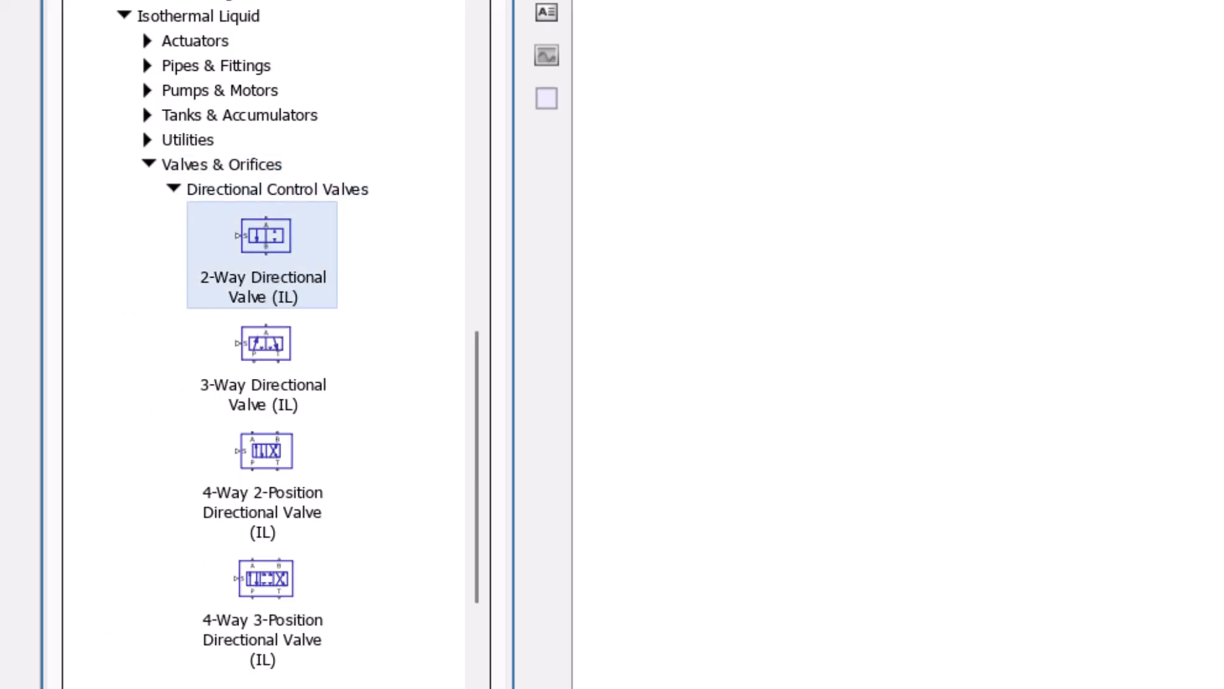
# Add an Orifice (IL) block from the isothermal liquid Orifices library beside the 2-Way Directional Valve
pyautogui.scroll(-12, 254, 328)
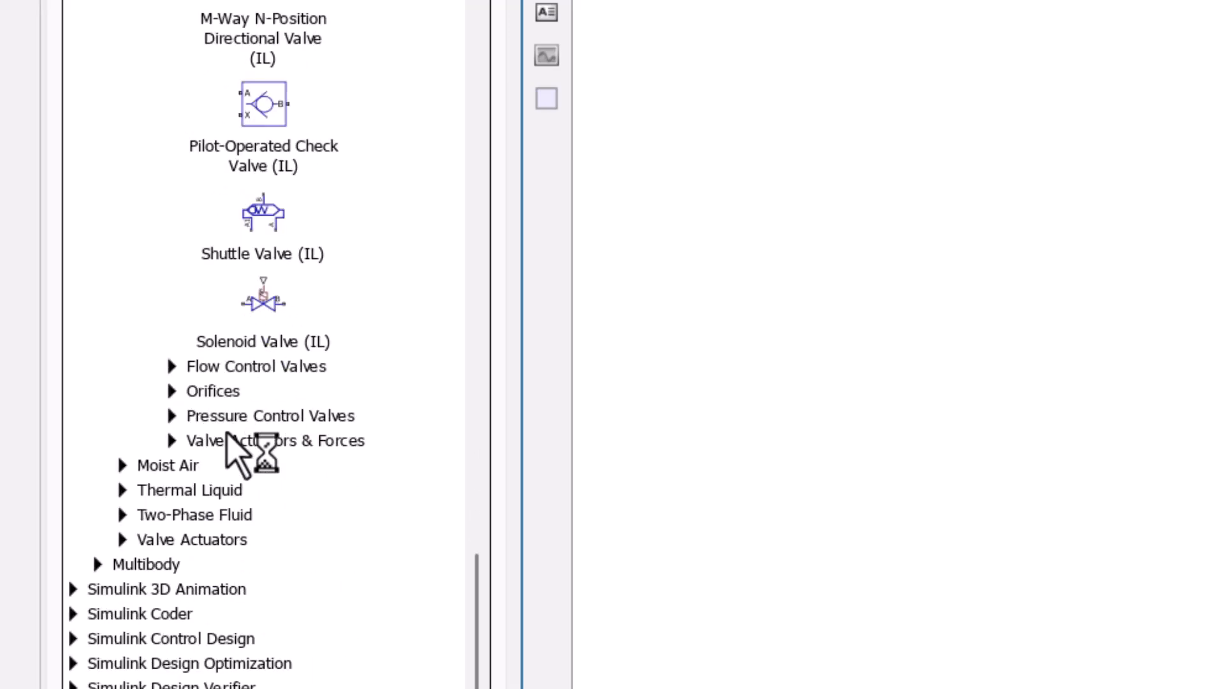
pyautogui.click(171, 389)
pyautogui.moveTo(263, 450); pyautogui.dragTo(1059, 255)
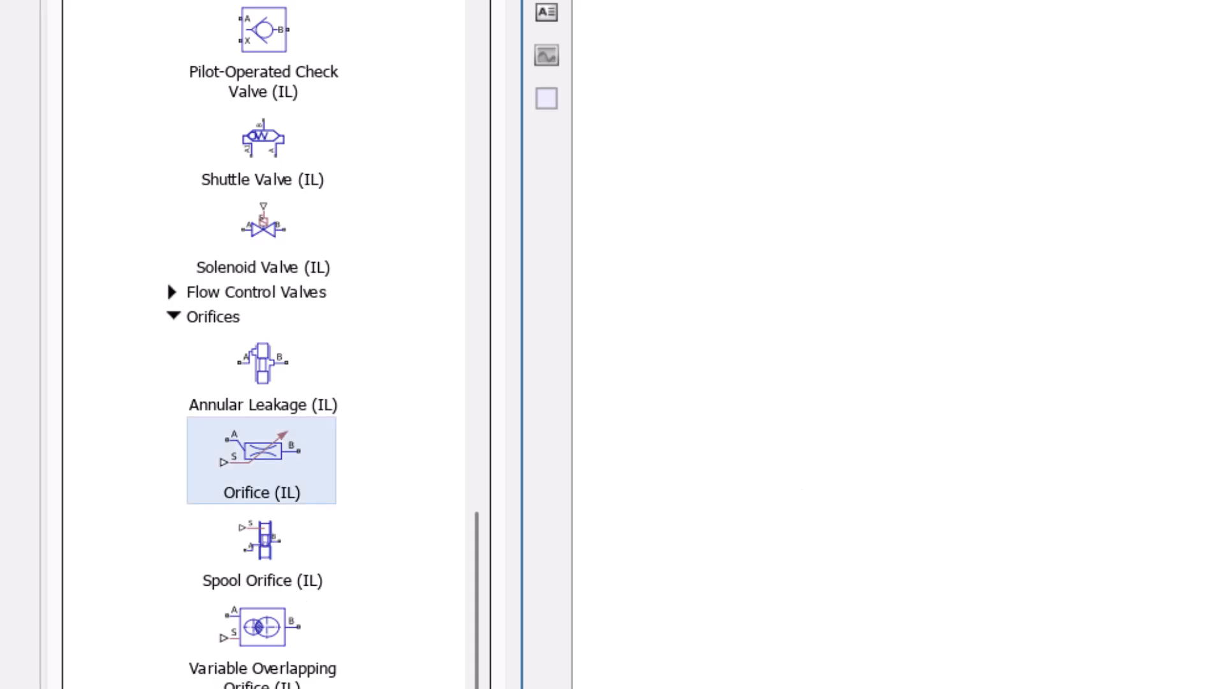
pyautogui.scroll(4, 1052, 246)
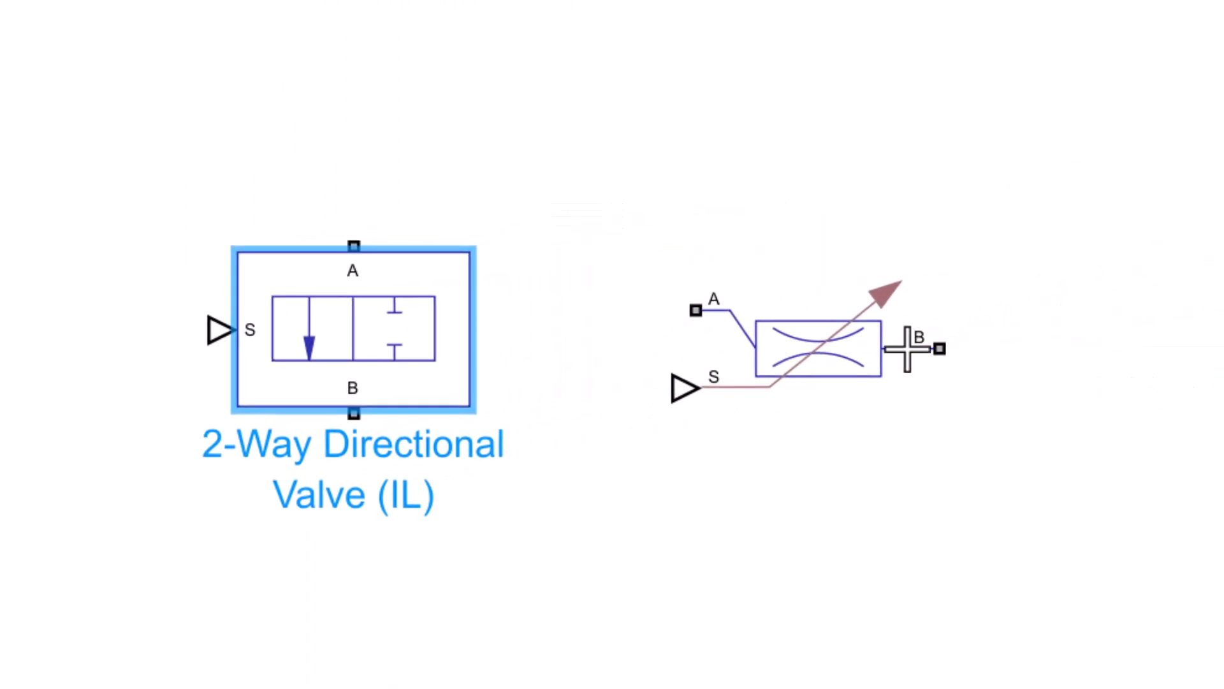
# Compare the block parameters of the Orifice (IL) with those of the 2-Way Directional Valve (IL), then close both dialogs
pyautogui.click(799, 354)
pyautogui.doubleClick(807, 376)
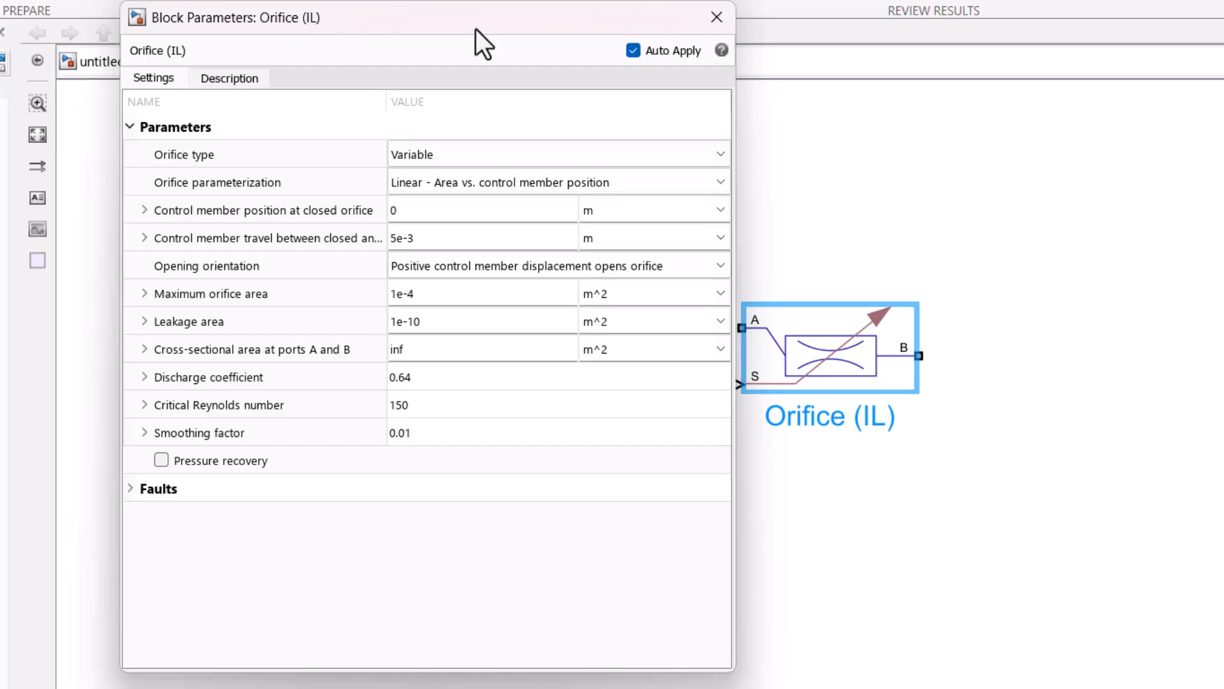
pyautogui.moveTo(476, 30); pyautogui.dragTo(962, 38)
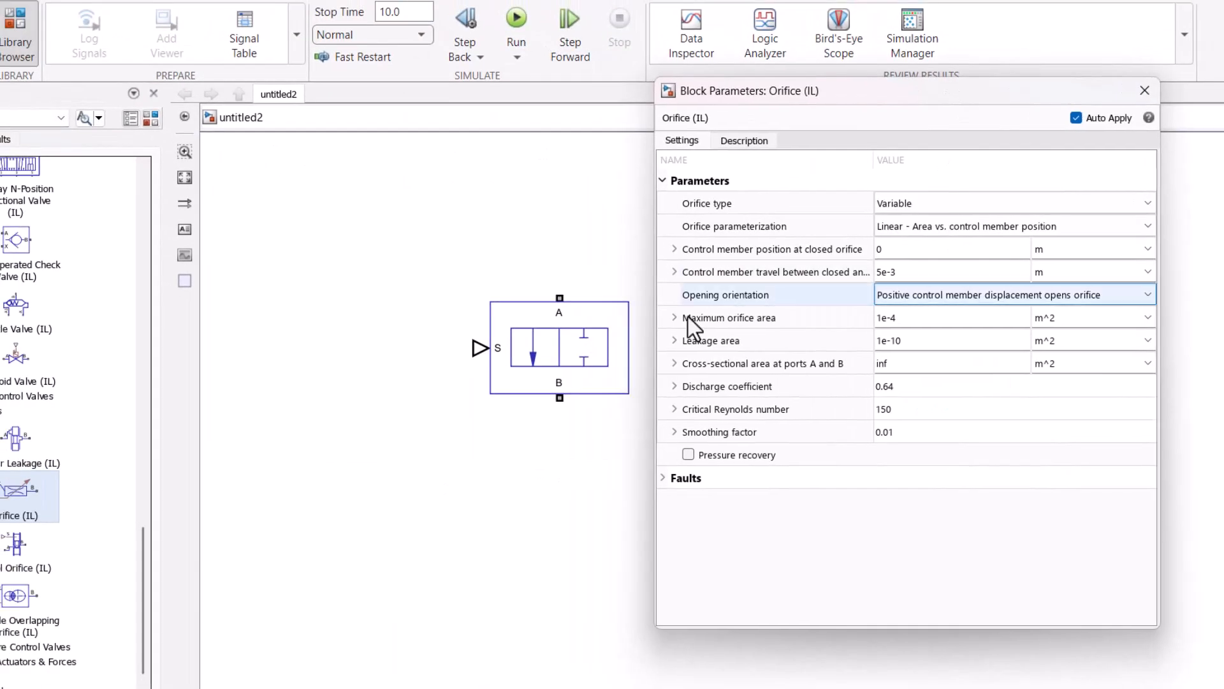
pyautogui.doubleClick(560, 366)
pyautogui.moveTo(791, 75); pyautogui.dragTo(377, 79)
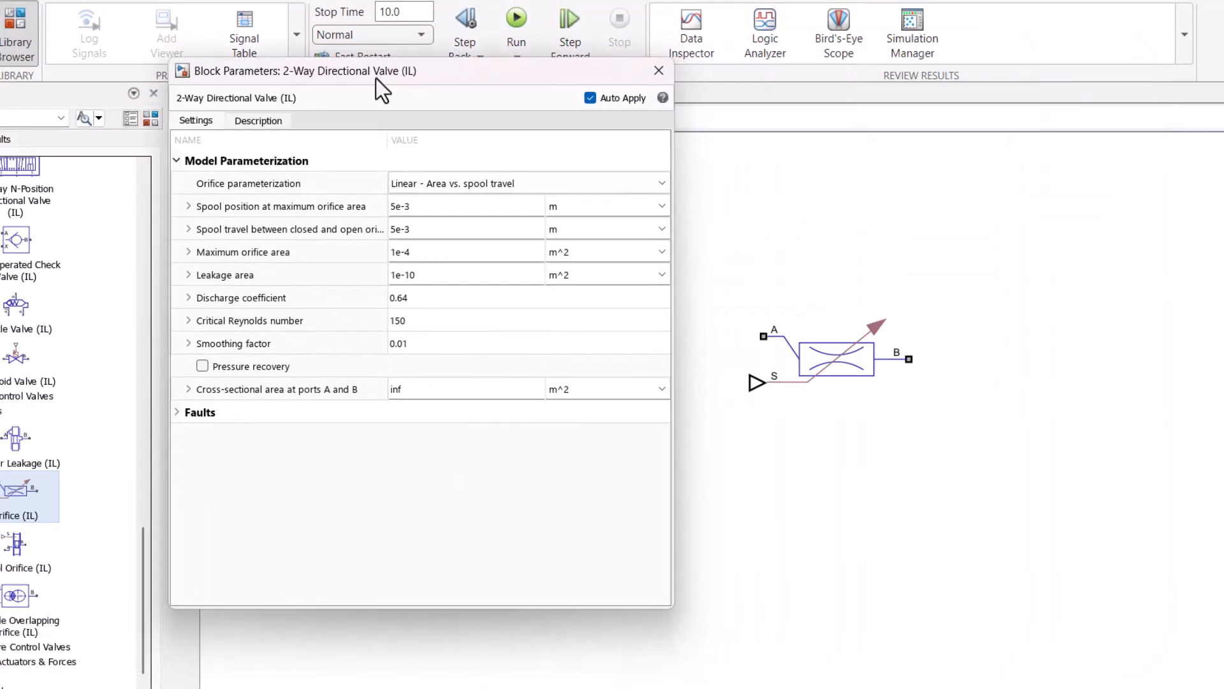
pyautogui.click(659, 69)
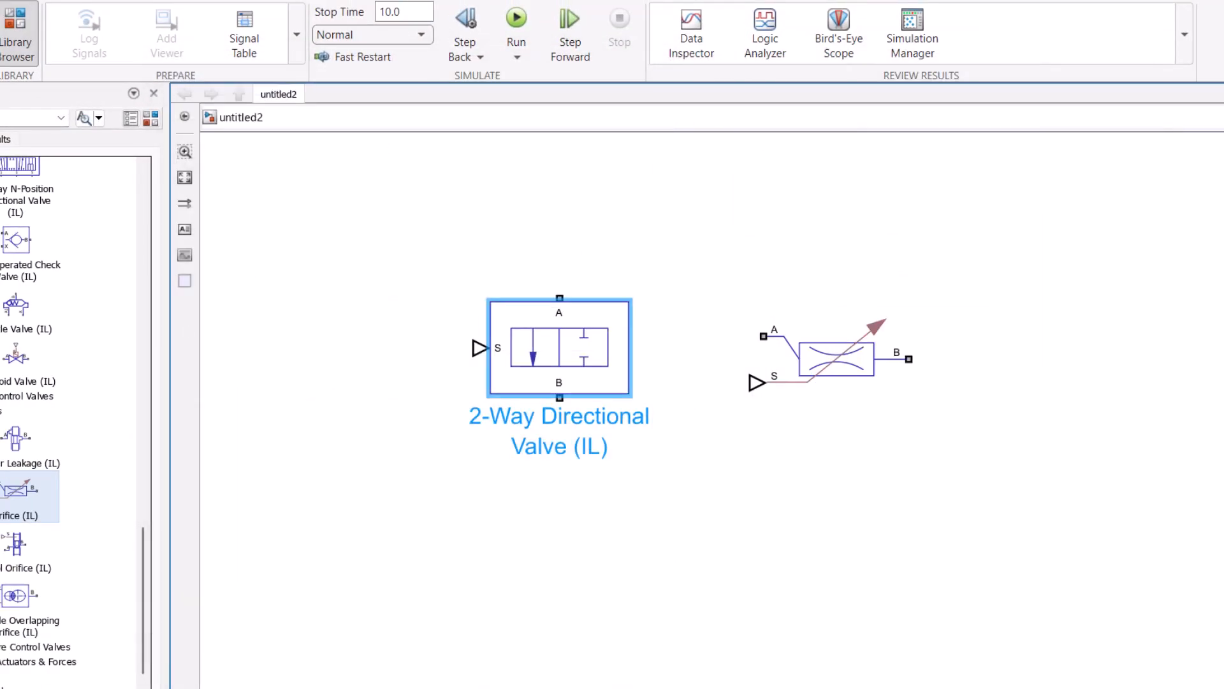
pyautogui.click(607, 688)
pyautogui.click(829, 651)
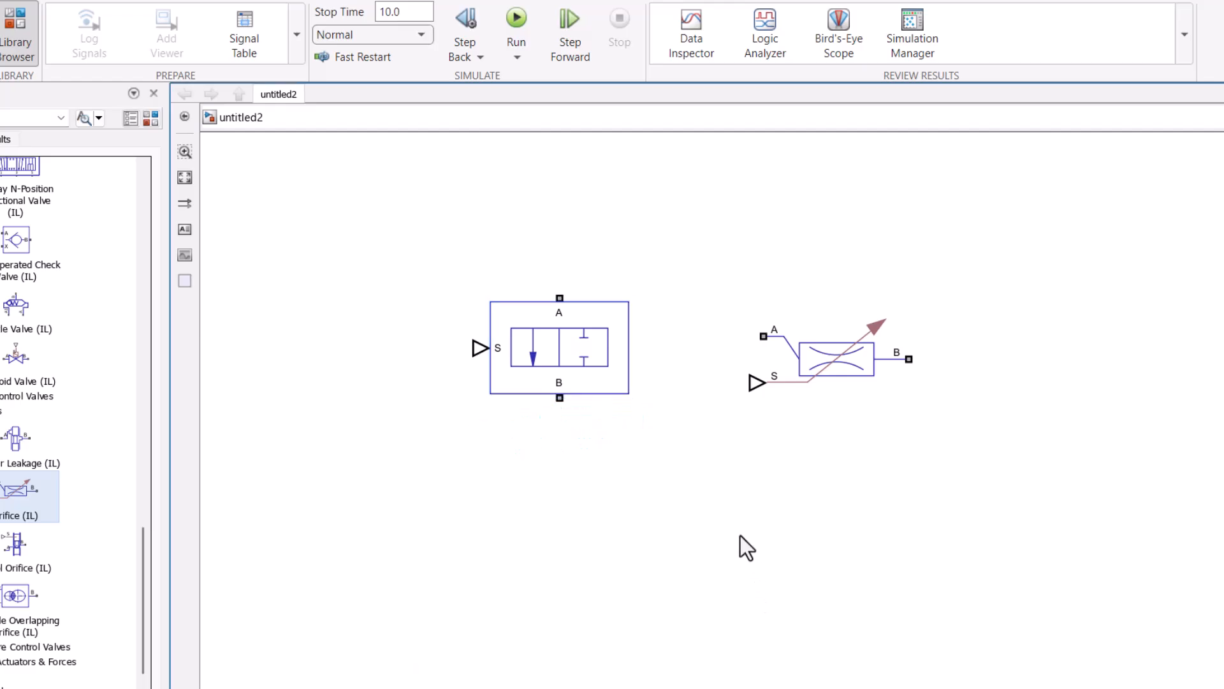
# Delete the Orifice (IL) block from the model
pyautogui.click(847, 362)
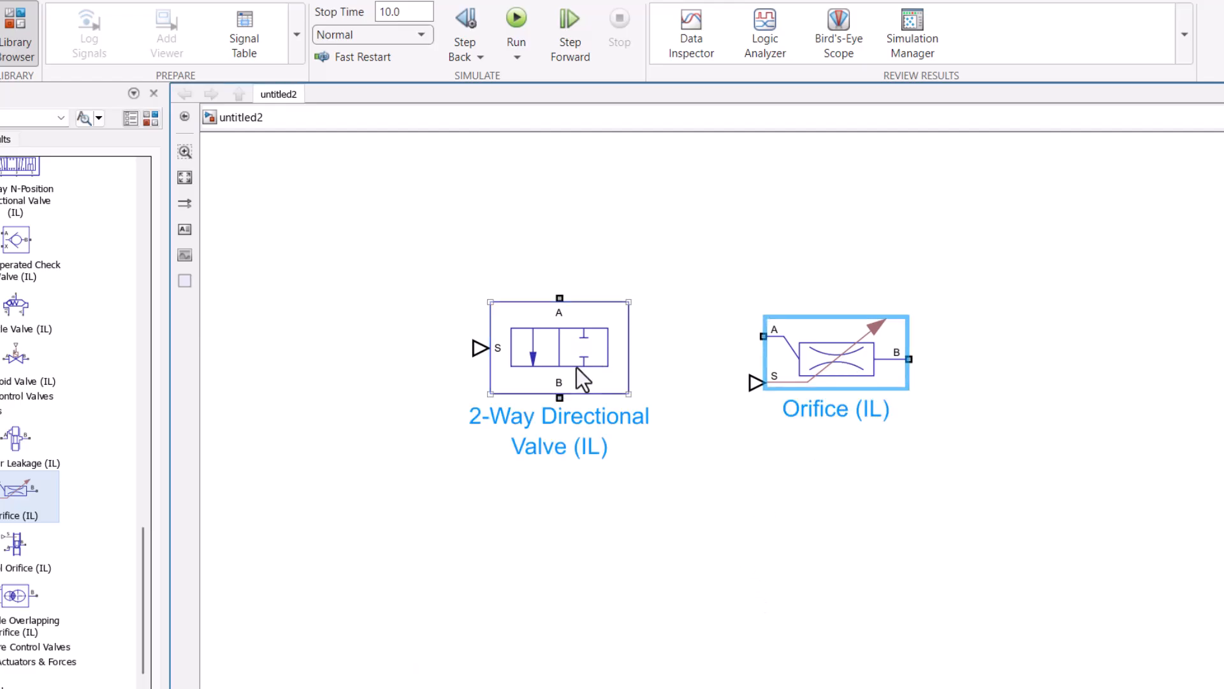
pyautogui.click(798, 461)
pyautogui.click(829, 348)
pyautogui.press('Delete')
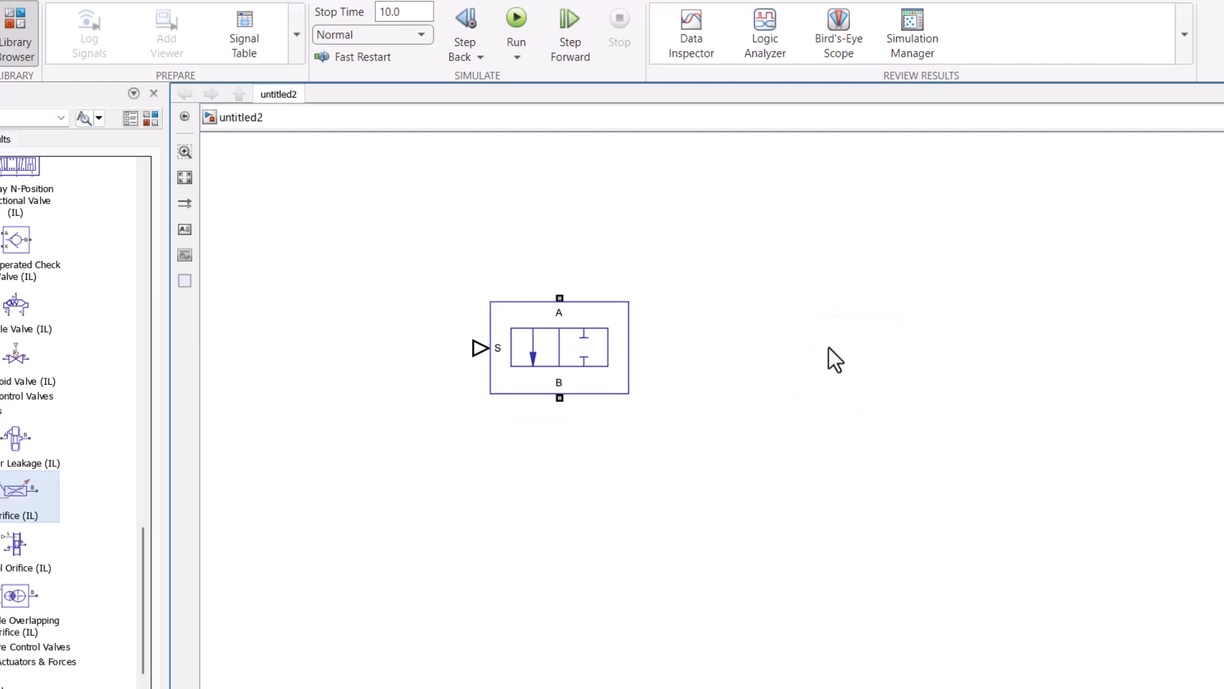
# Reposition the 2-Way Directional Valve (IL) and set its orifice parameterization to Tabulated data - Volumetric flow rate vs. spool travel and pressure drop
pyautogui.moveTo(540, 343); pyautogui.dragTo(653, 335)
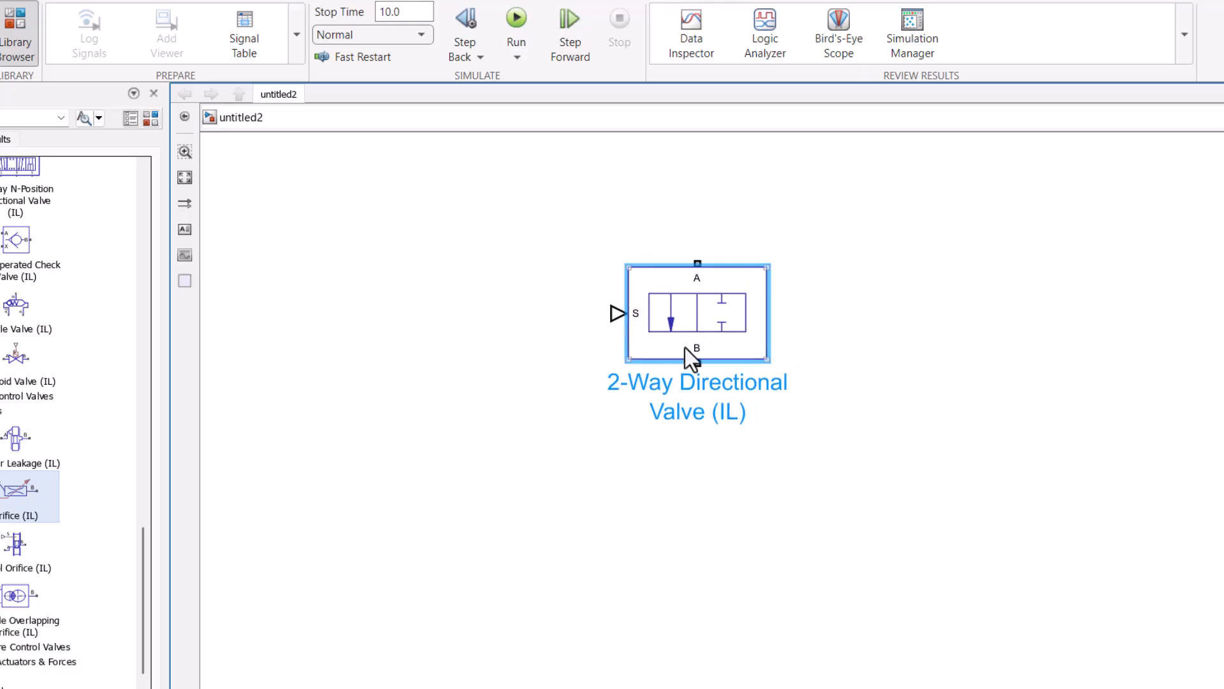
pyautogui.doubleClick(695, 313)
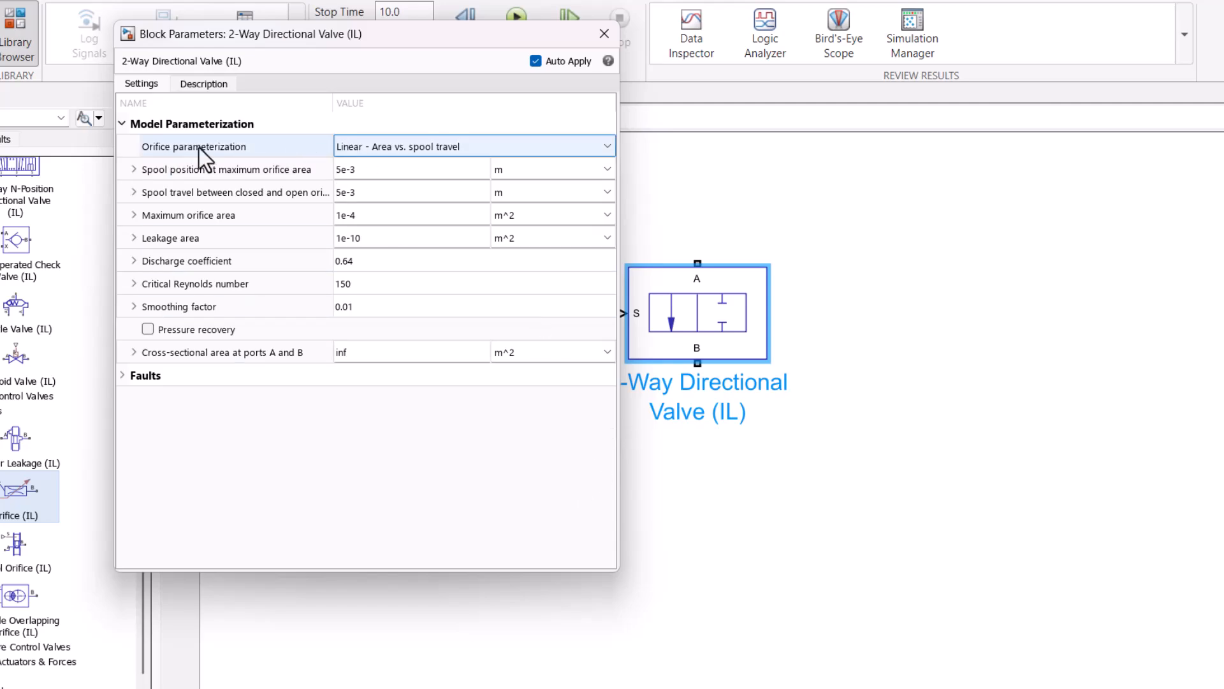
pyautogui.click(437, 149)
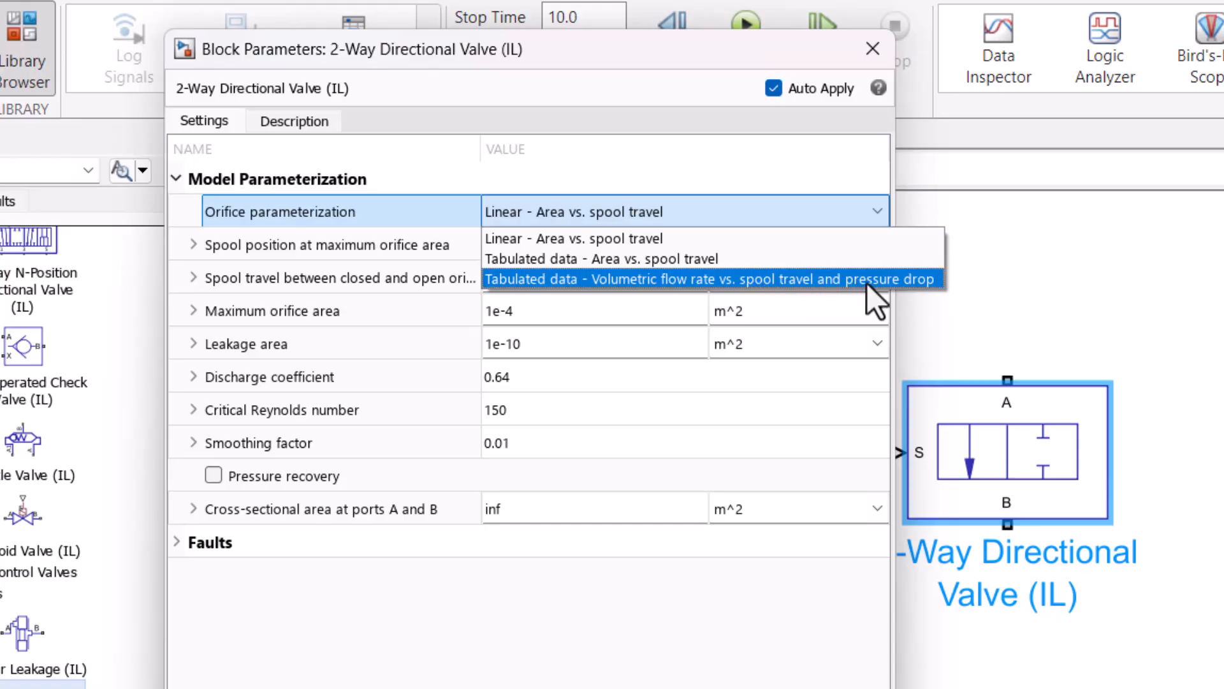
pyautogui.click(810, 281)
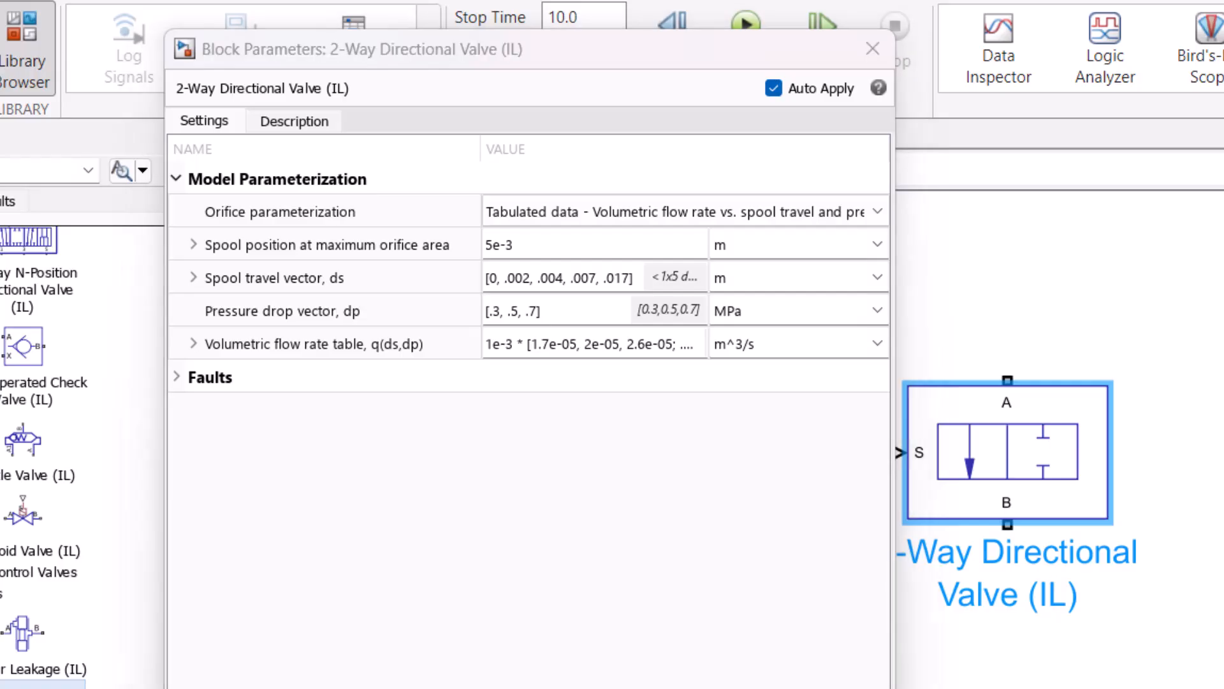
# Switch to the MATLAB Command Window and write the expression deltaP = K * Q^2 at the prompt without running it
pyautogui.click(707, 687)
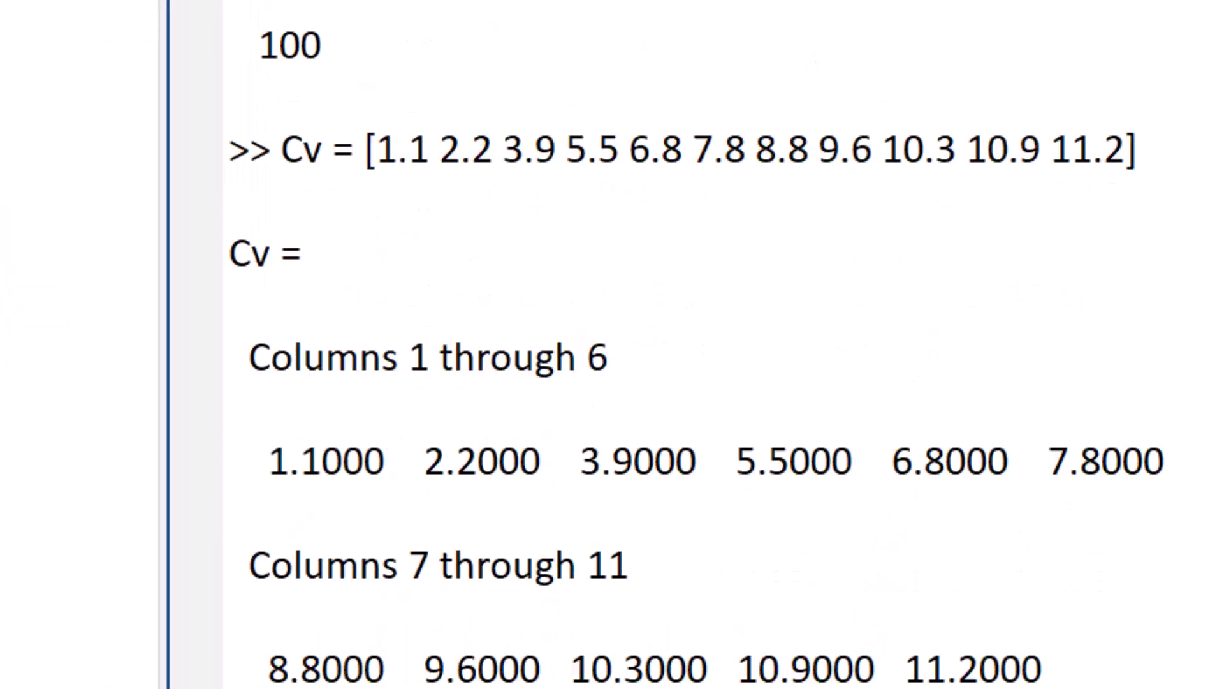
pyautogui.write('P = K')
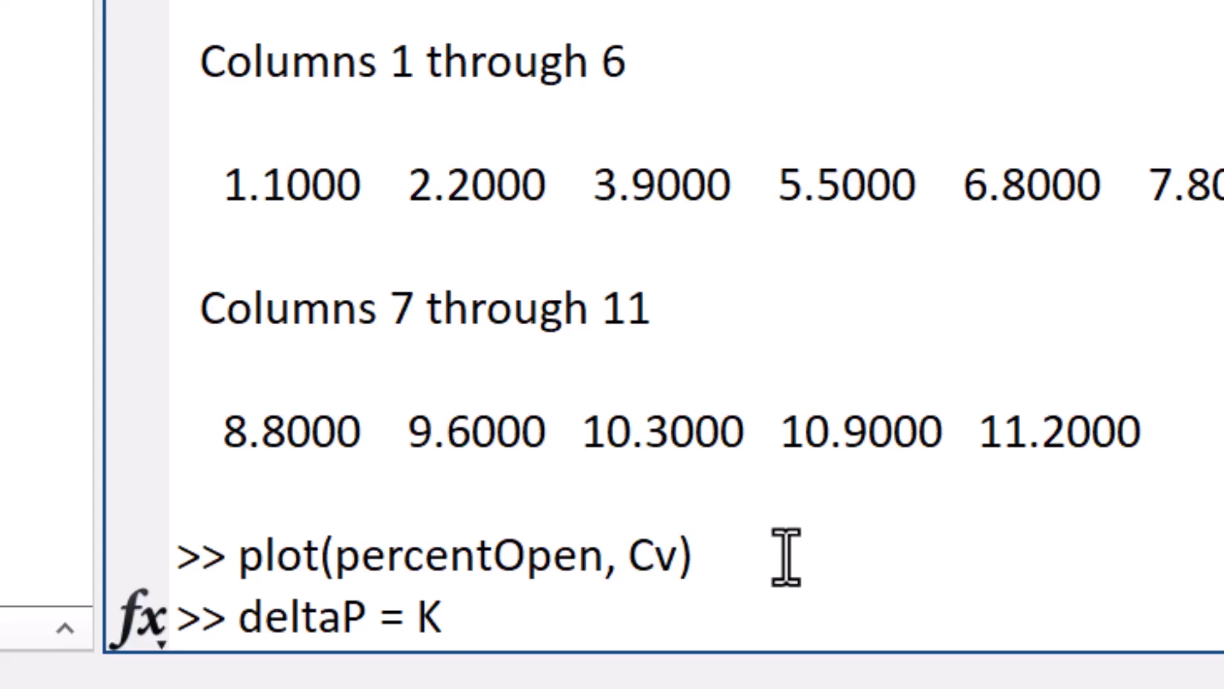
pyautogui.write(' * Q^2')
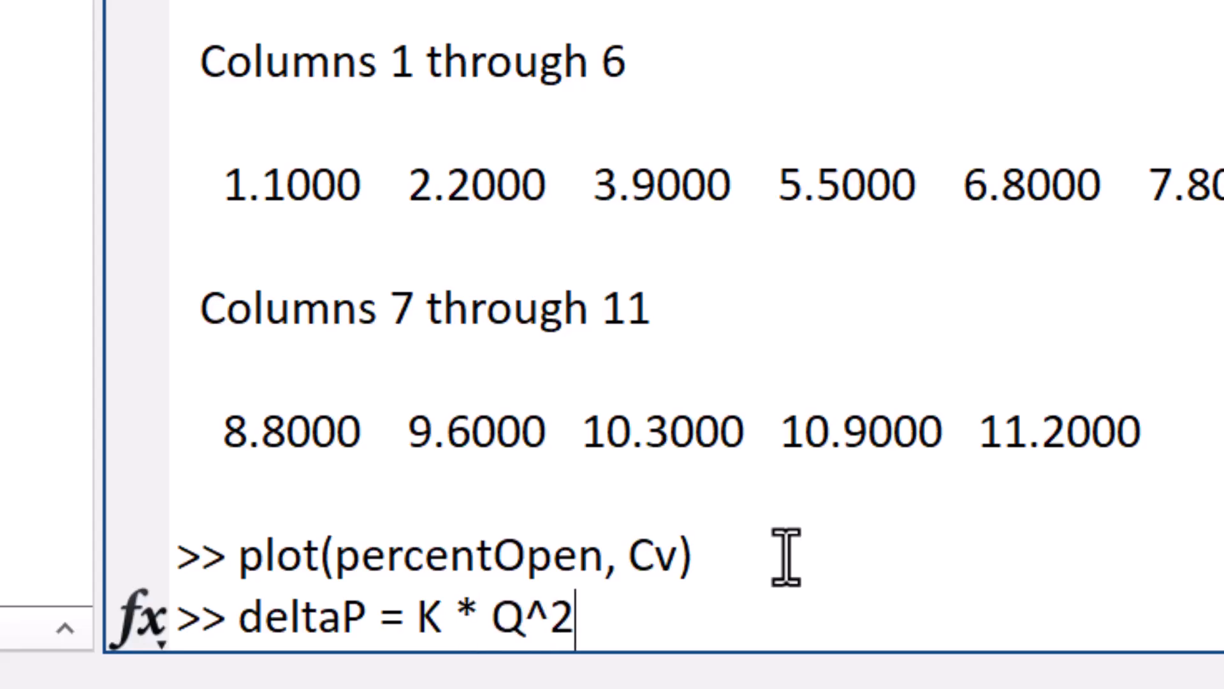
pyautogui.moveTo(497, 617); pyautogui.dragTo(580, 618)
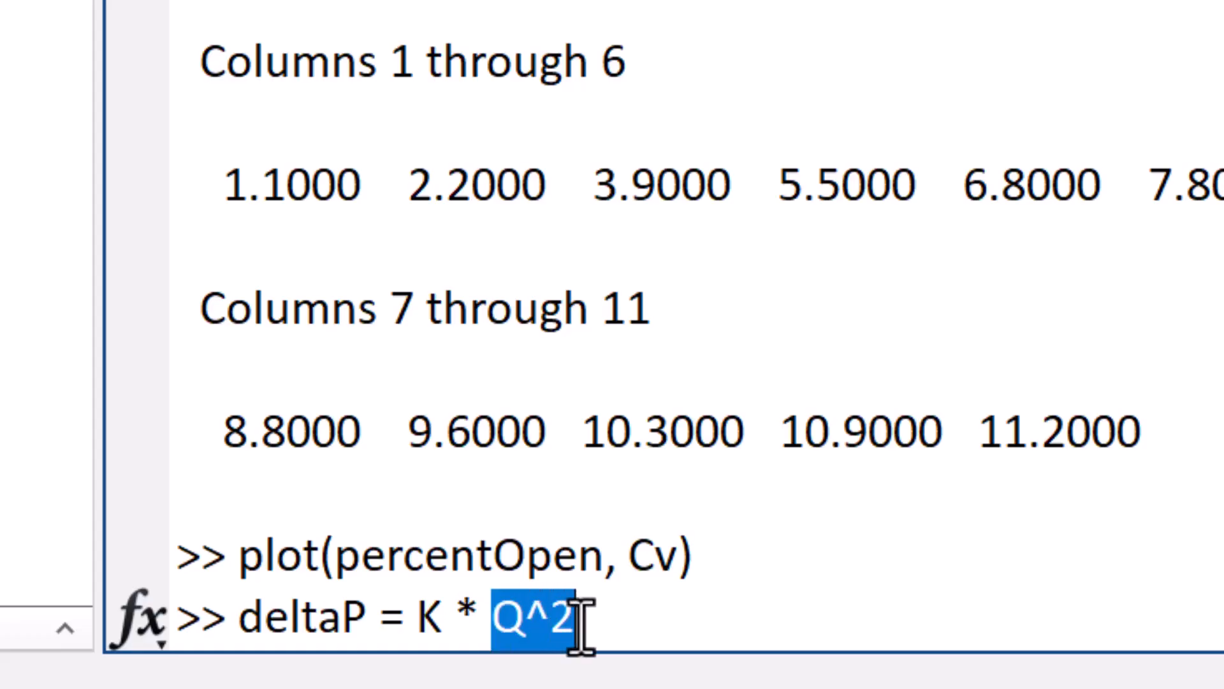
pyautogui.click(593, 623)
# Return to the valve's block parameters and set the orifice parameterization to Tabulated data - Area vs. spool travel, then select the orifice area vector
pyautogui.hotkey('alt', 'Tab')
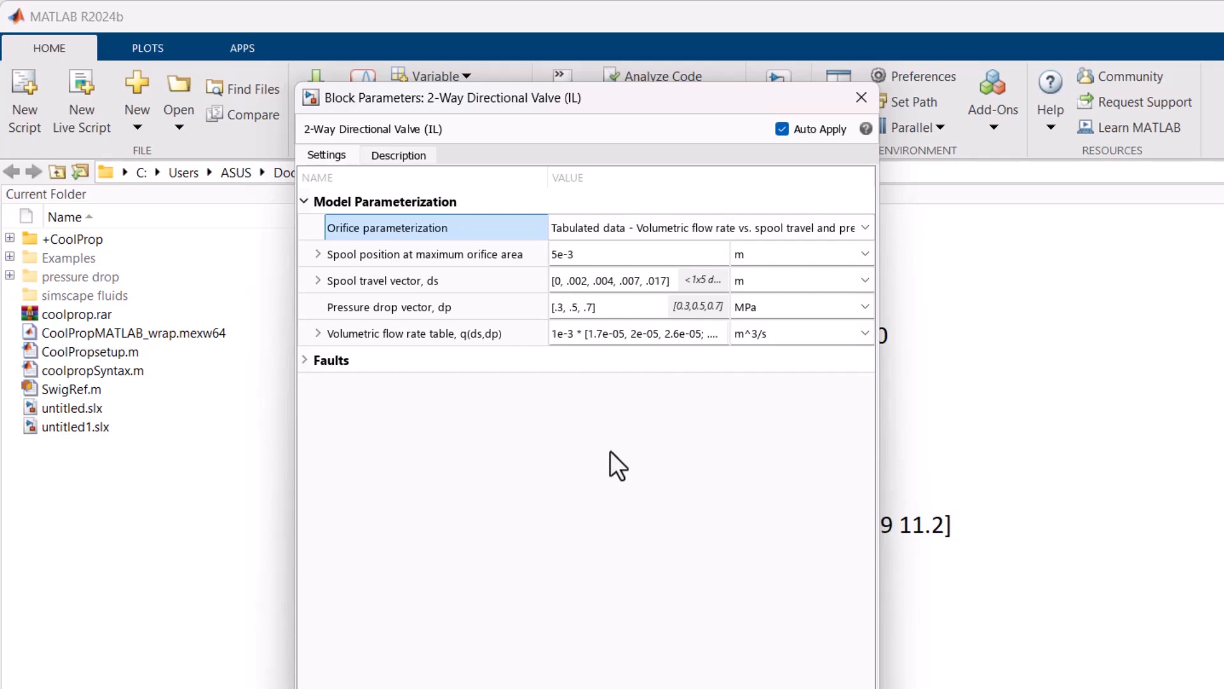
pyautogui.click(655, 229)
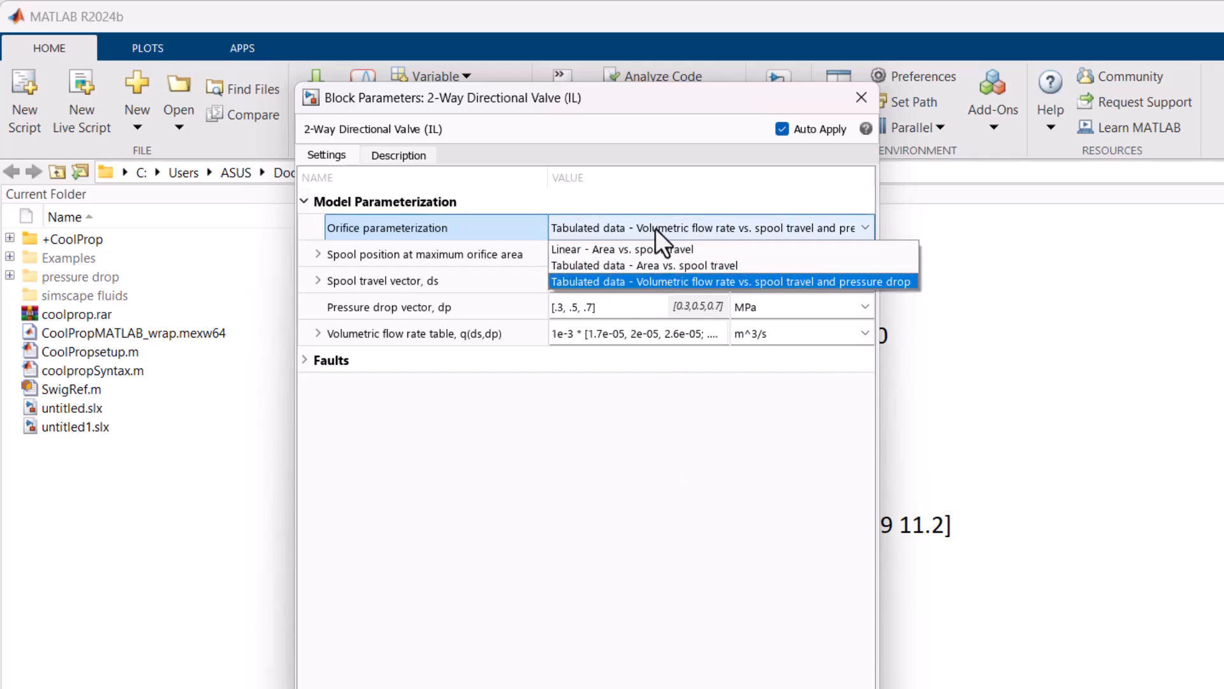
pyautogui.click(641, 262)
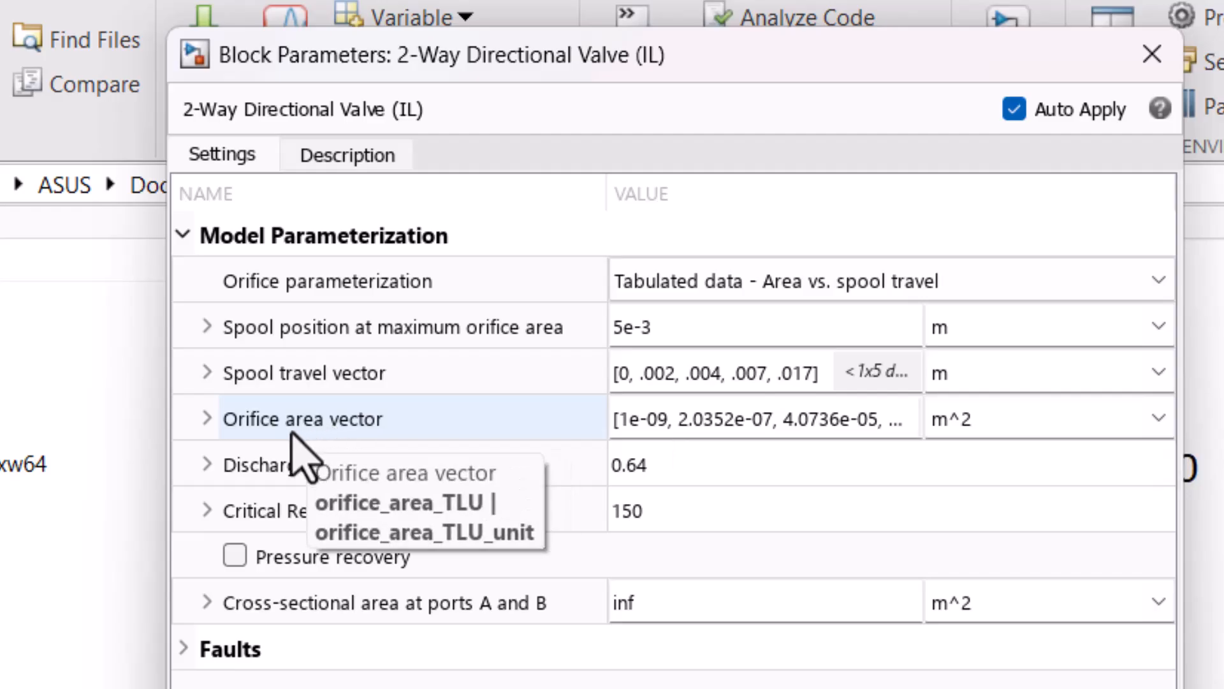
pyautogui.click(691, 417)
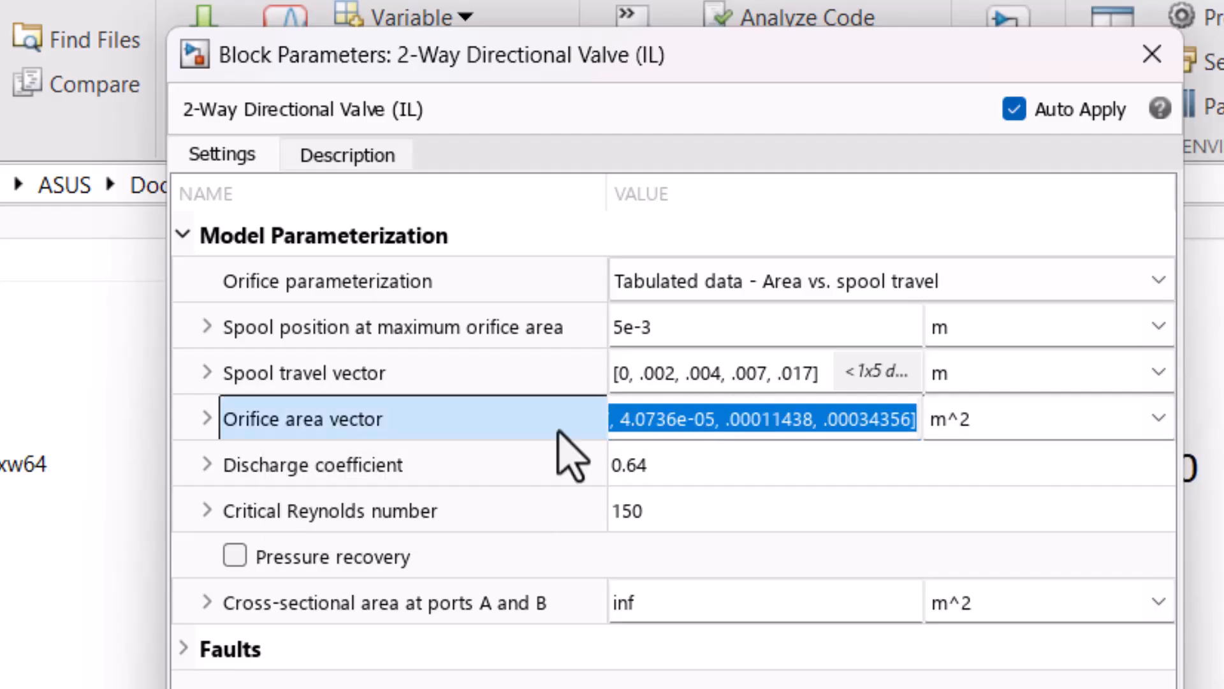
# Open the valve block's help page and follow its description to the linked Orifice (IL) documentation
pyautogui.click(756, 684)
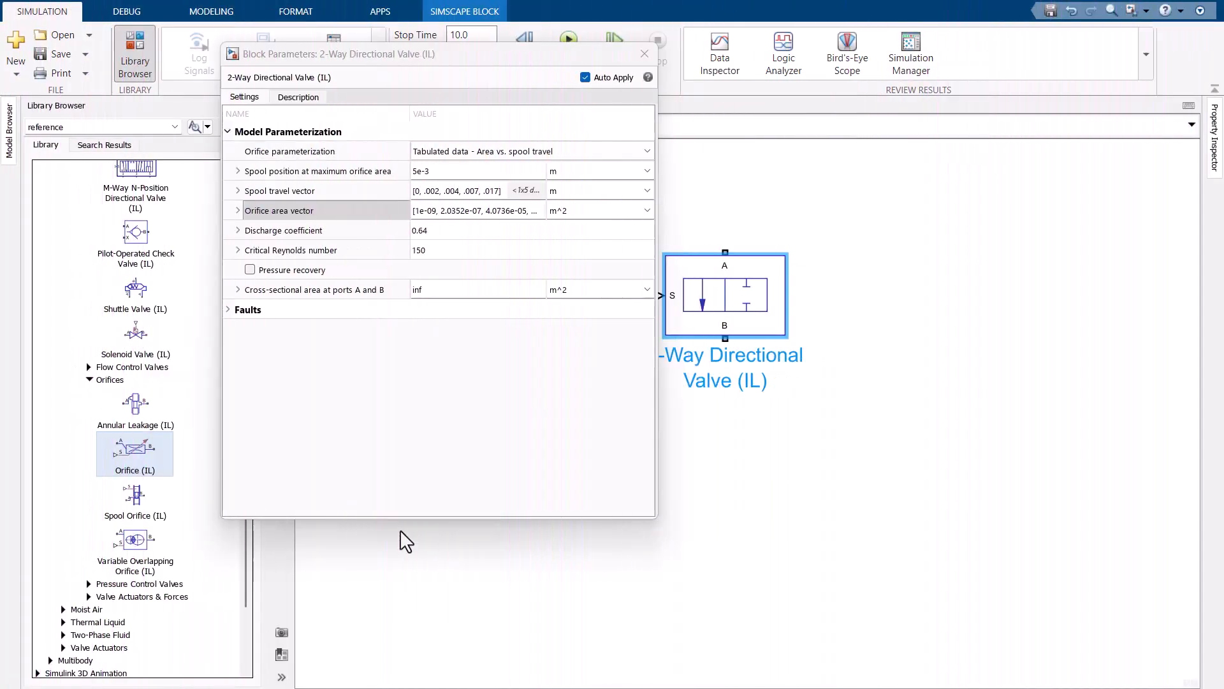
pyautogui.click(649, 75)
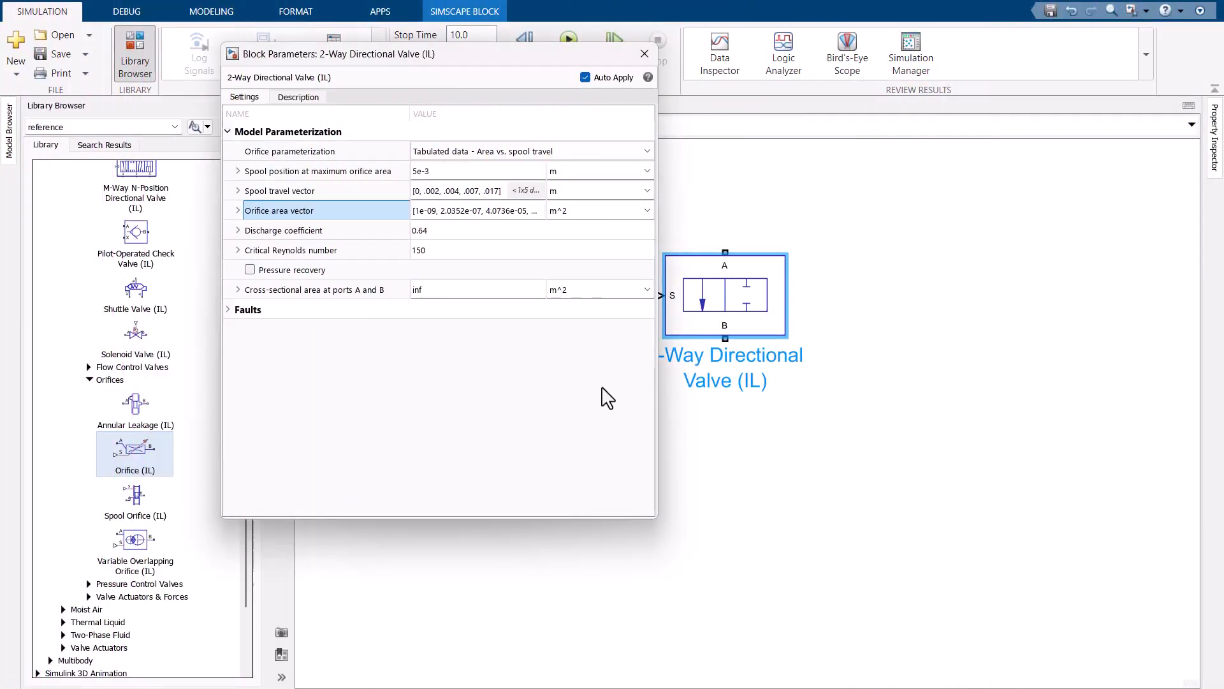
pyautogui.click(648, 77)
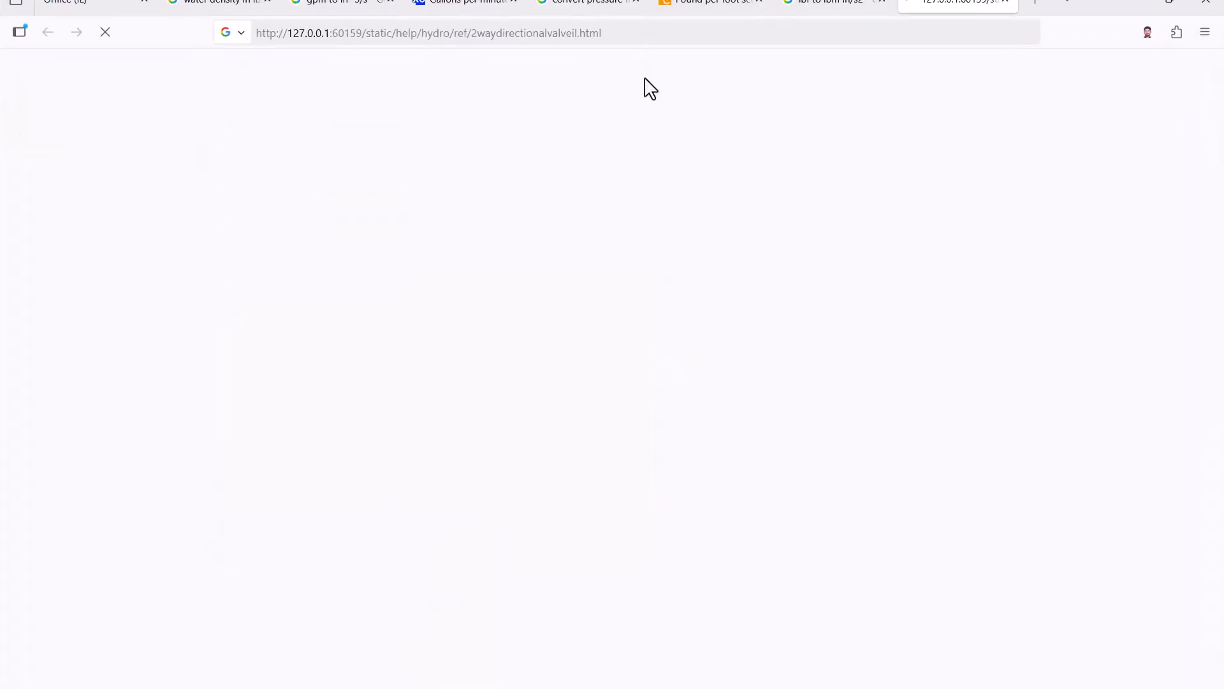
pyautogui.scroll(-4, 593, 248)
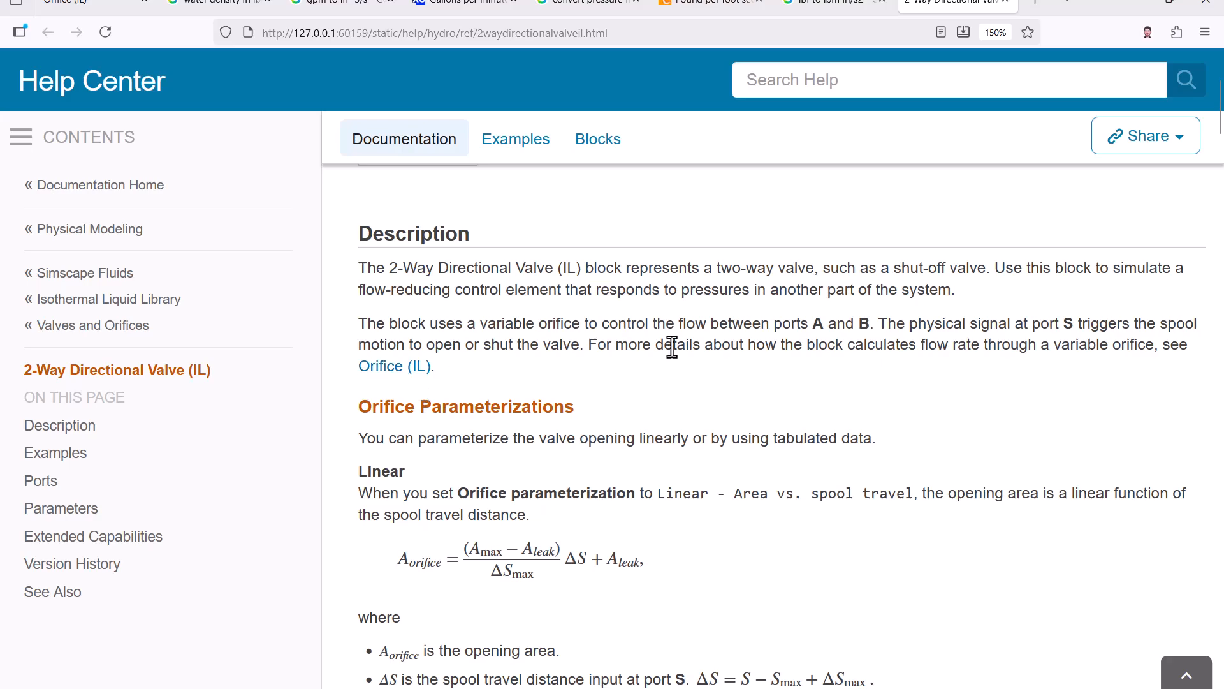
pyautogui.moveTo(572, 349); pyautogui.dragTo(741, 350)
pyautogui.click(811, 355)
pyautogui.click(385, 370)
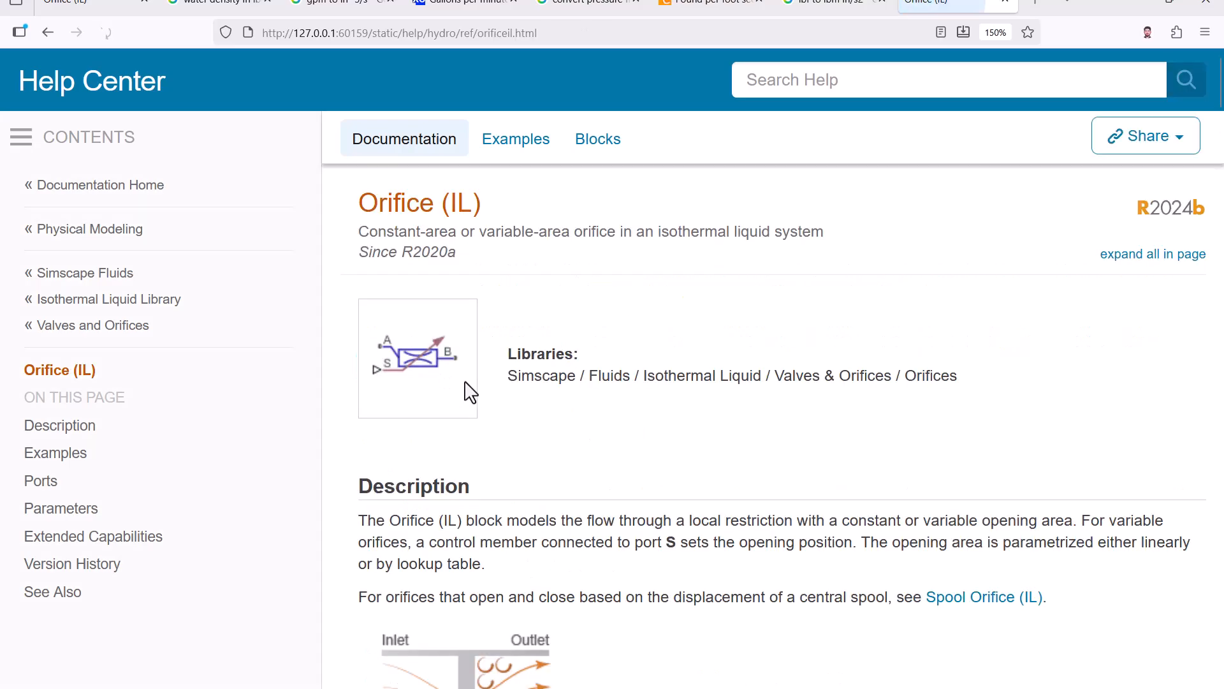
# Find the mass flow rate equation for the constant area parameterization in the Orifice (IL) documentation
pyautogui.scroll(-8, 470, 392)
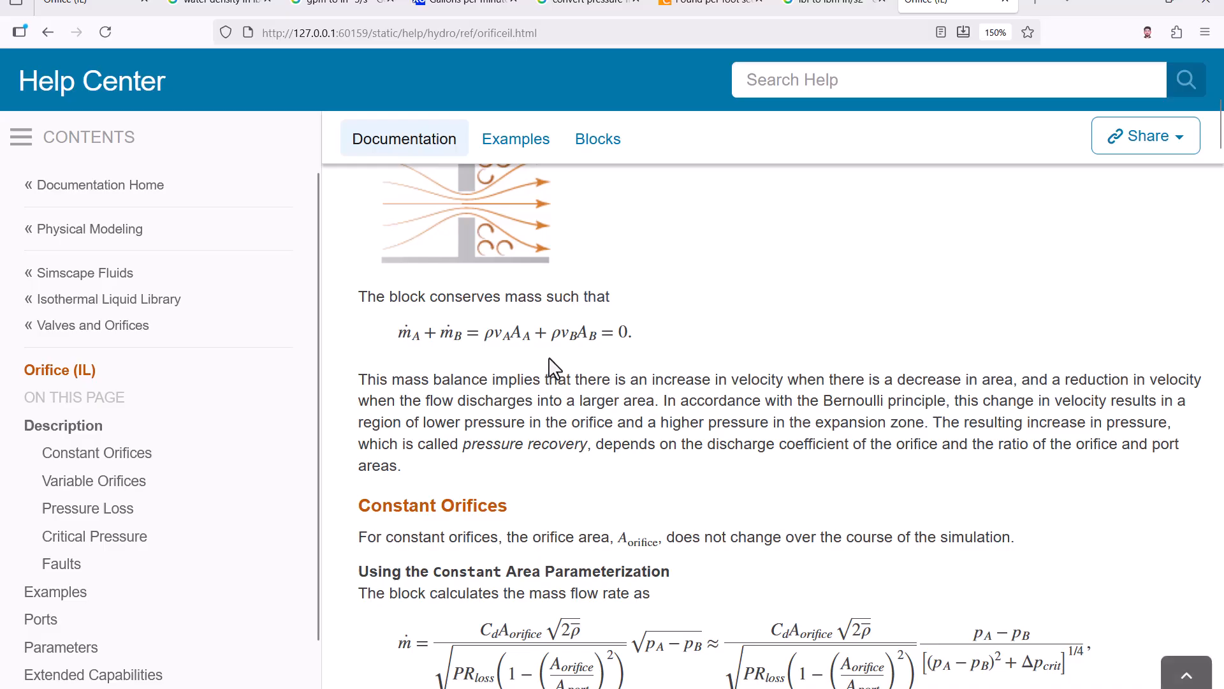
pyautogui.scroll(-2, 491, 494)
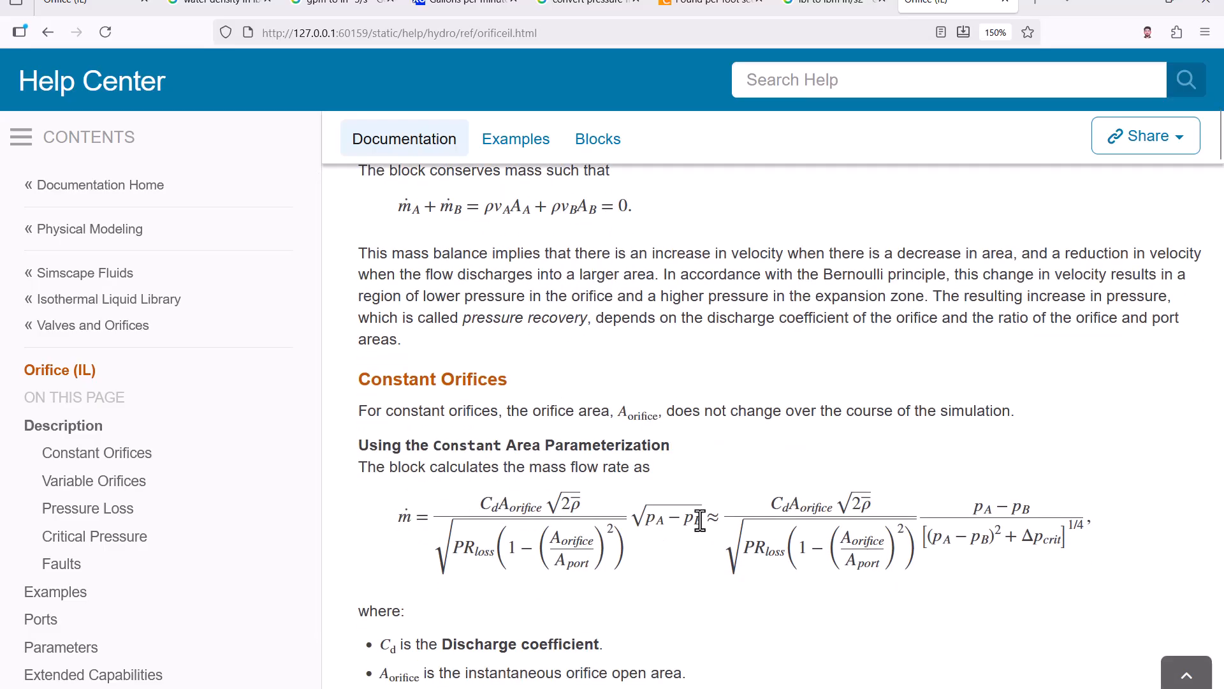
pyautogui.moveTo(700, 519); pyautogui.dragTo(434, 532)
pyautogui.click(399, 534)
pyautogui.scroll(-5, 517, 408)
pyautogui.scroll(5, 522, 409)
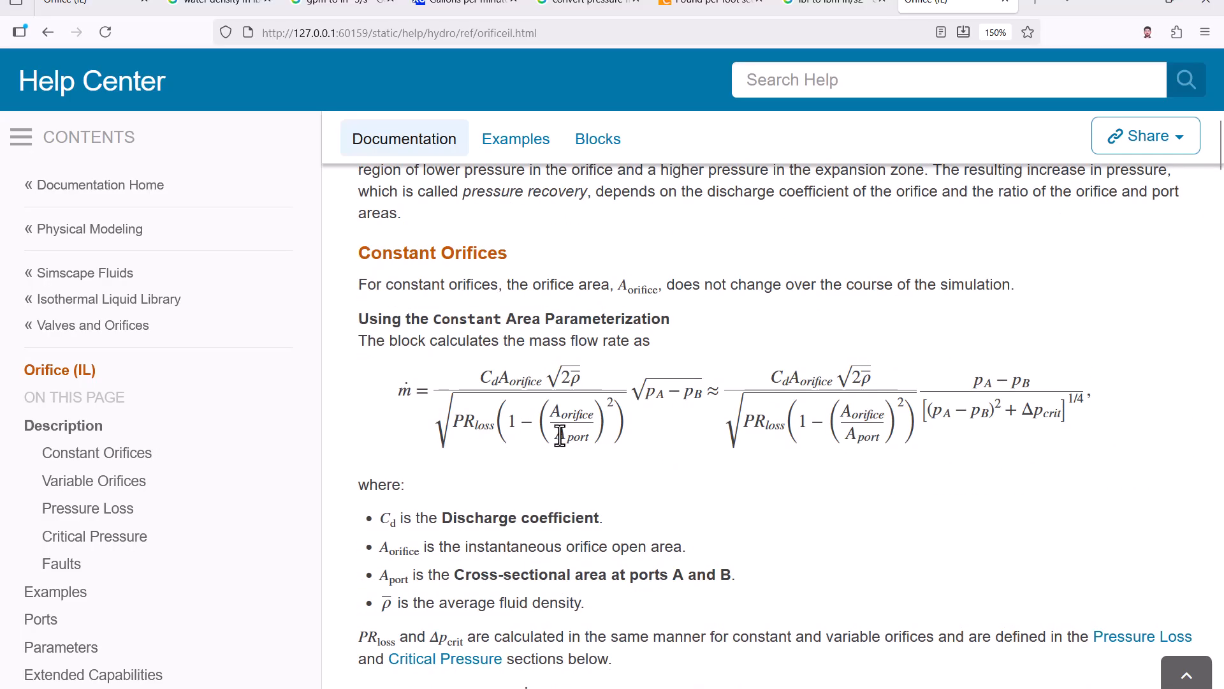
# Examine the equation's denominator, highlighting the port area and the pressure loss term
pyautogui.moveTo(553, 435); pyautogui.dragTo(588, 440)
pyautogui.click(595, 450)
pyautogui.moveTo(479, 429); pyautogui.dragTo(624, 429)
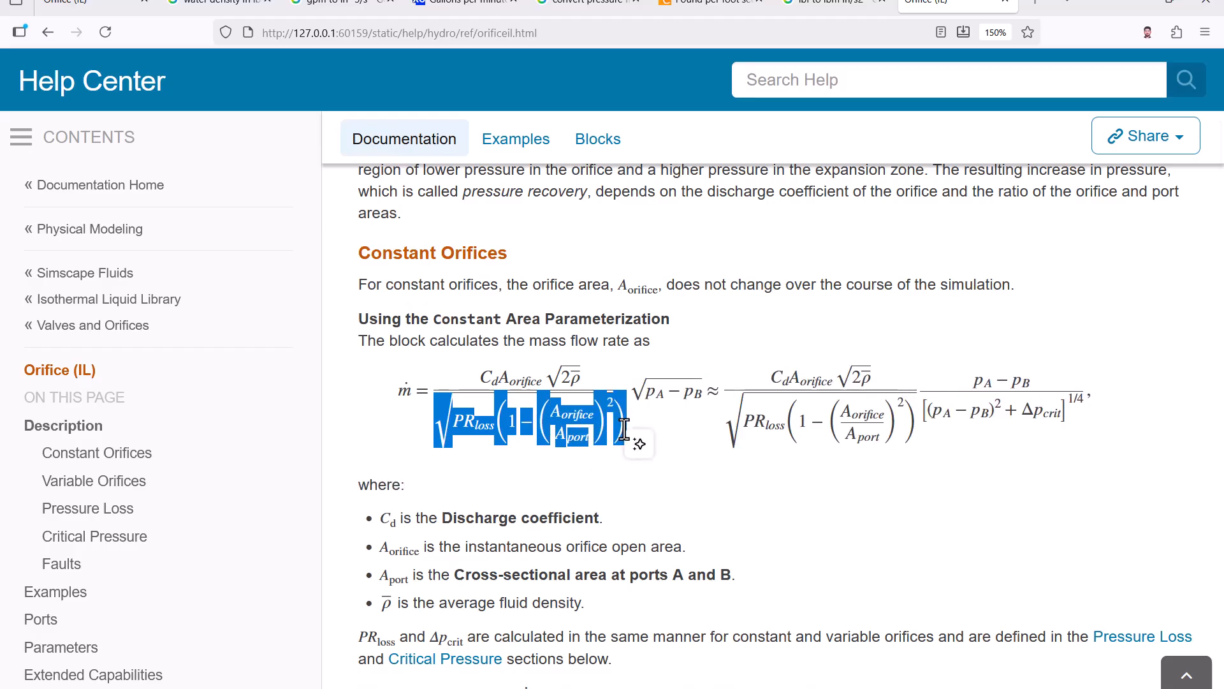
pyautogui.click(573, 444)
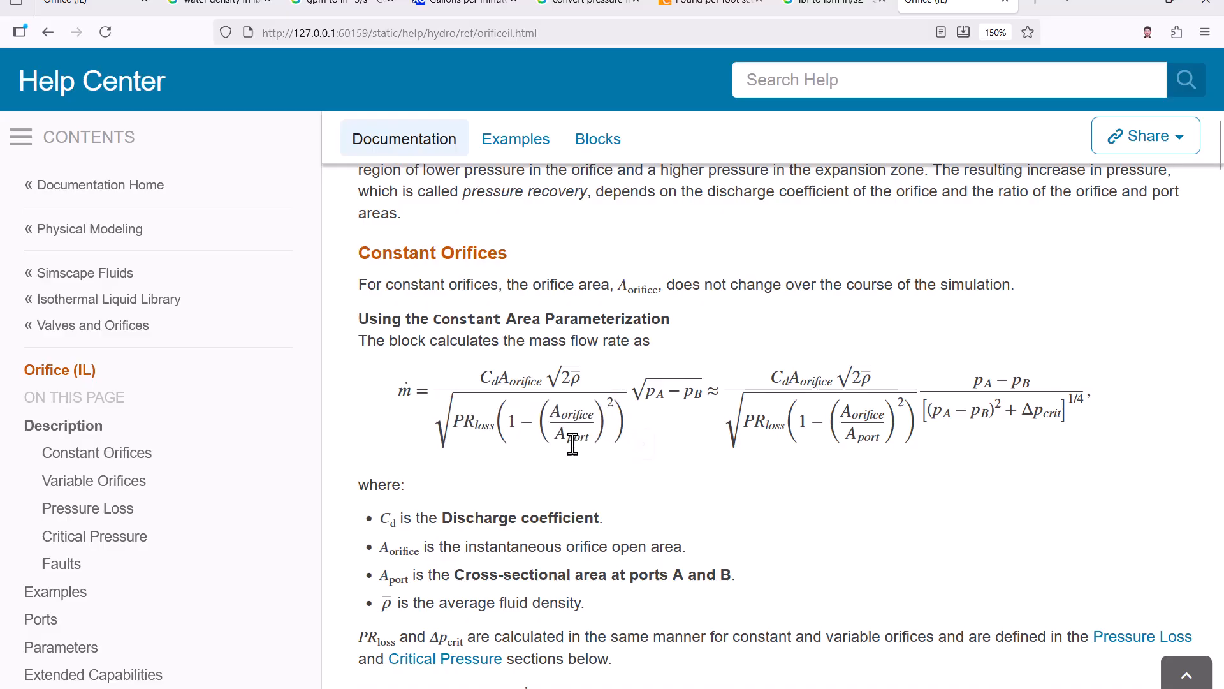
pyautogui.moveTo(556, 440); pyautogui.dragTo(587, 438)
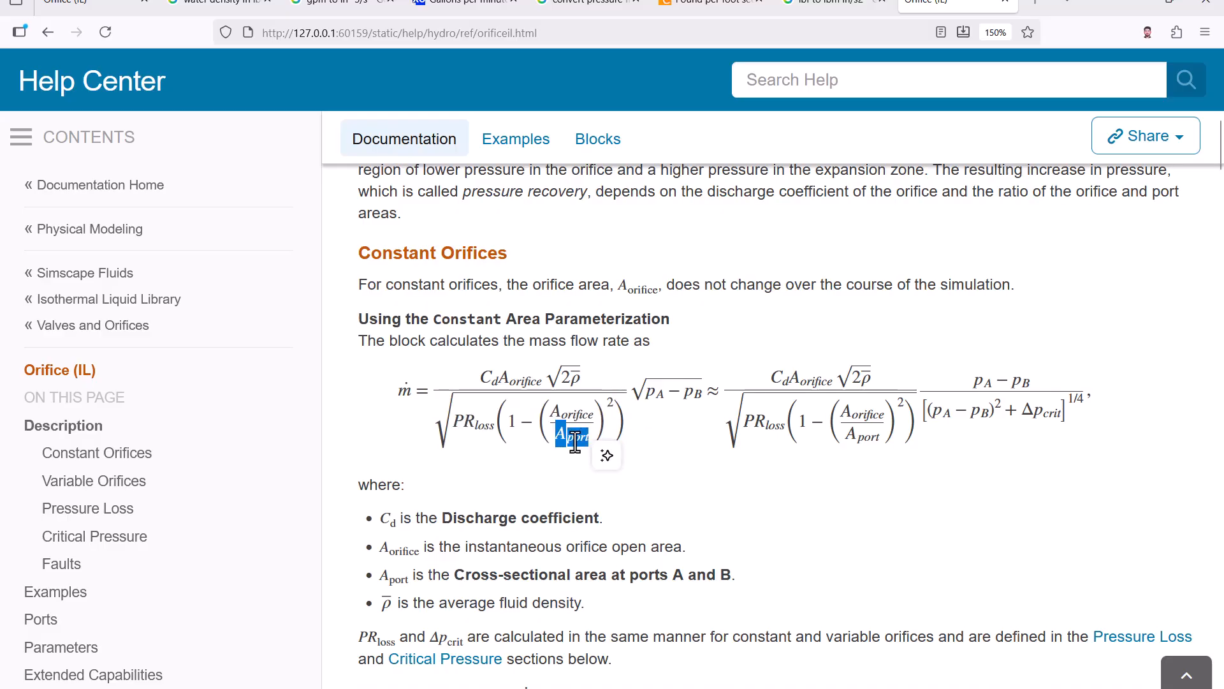
pyautogui.click(552, 453)
pyautogui.moveTo(434, 427); pyautogui.dragTo(621, 431)
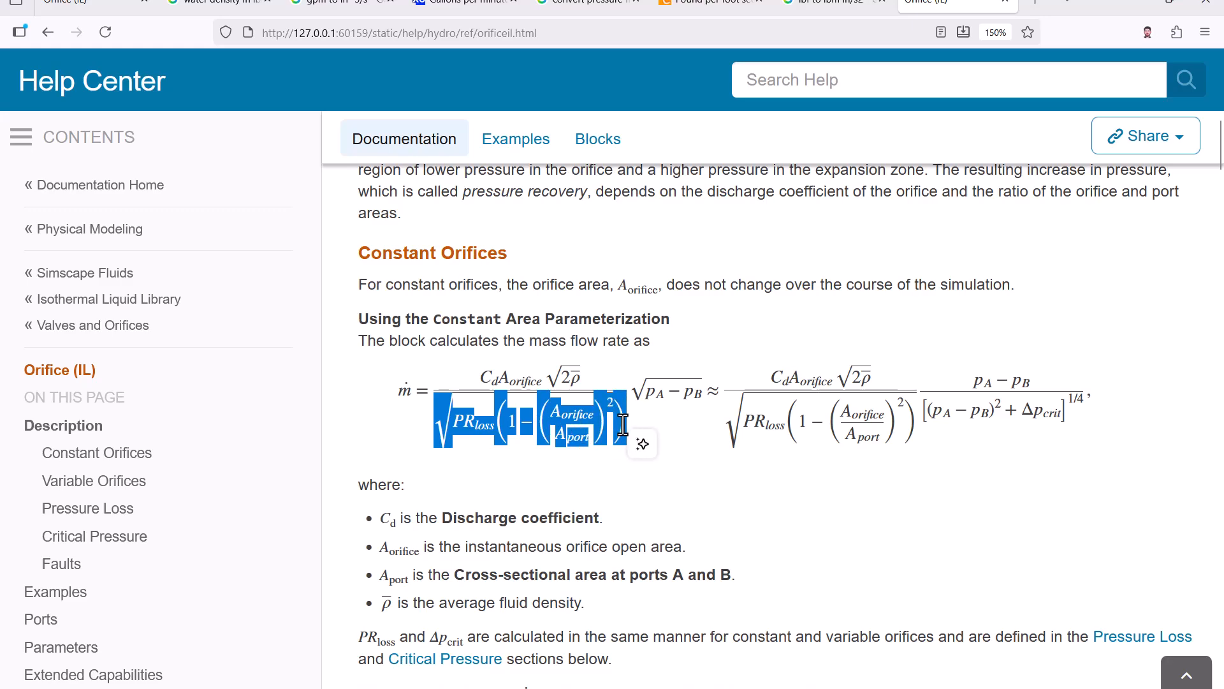
# Examine the mass flow rate, discharge coefficient and pressure difference terms of the orifice equation
pyautogui.moveTo(399, 390); pyautogui.dragTo(405, 390)
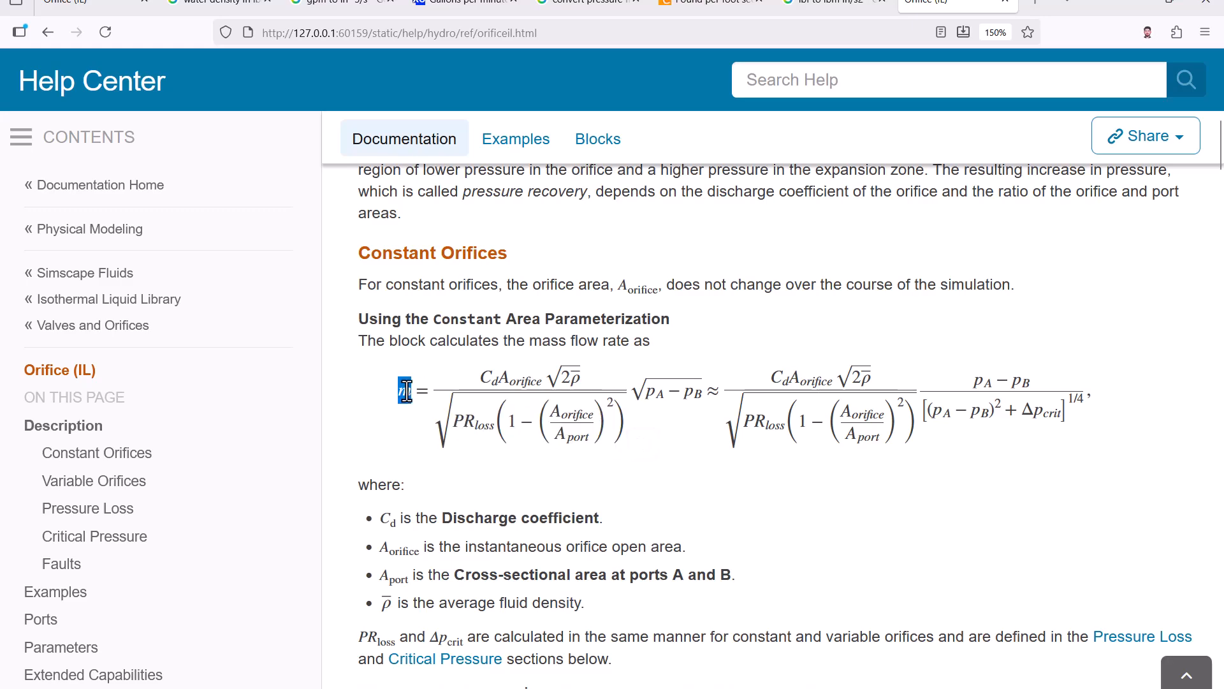
pyautogui.click(407, 391)
pyautogui.click(483, 377)
pyautogui.click(488, 380)
pyautogui.moveTo(632, 390); pyautogui.dragTo(700, 393)
pyautogui.click(704, 403)
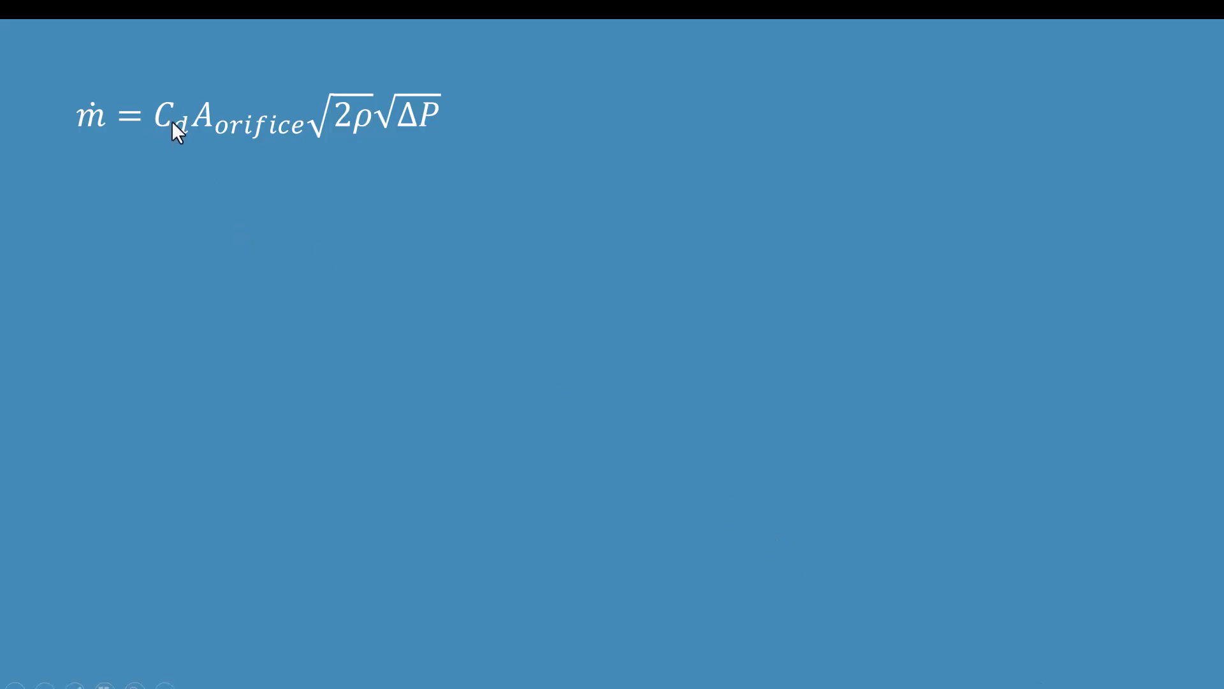
# Turn on the laser pointer in the slide show and advance through the derivation of orifice area from Cv
pyautogui.rightClick(535, 218)
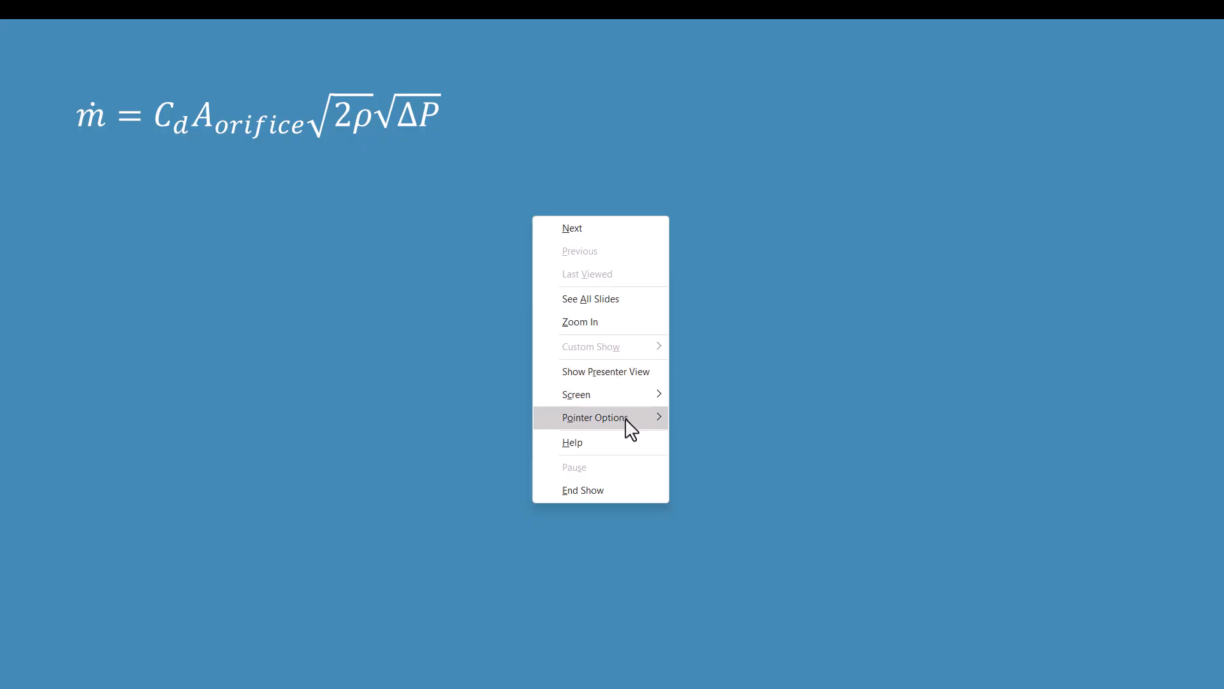
pyautogui.moveTo(625, 418)
pyautogui.click(702, 421)
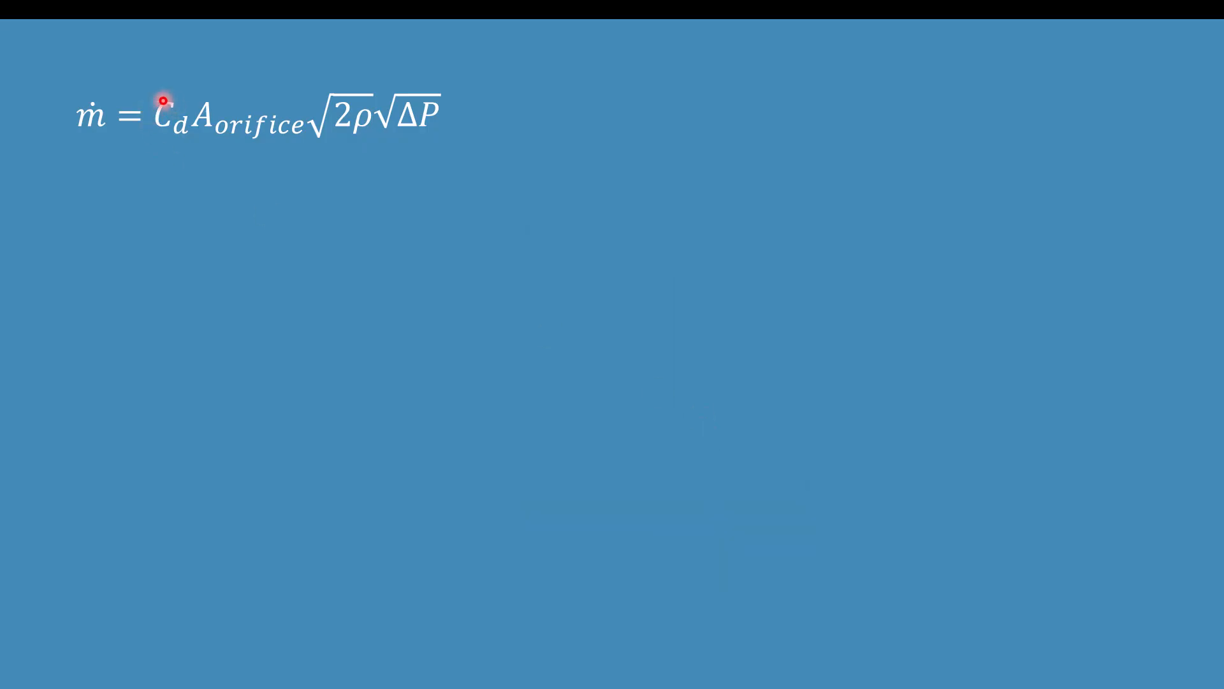
pyautogui.click(397, 134)
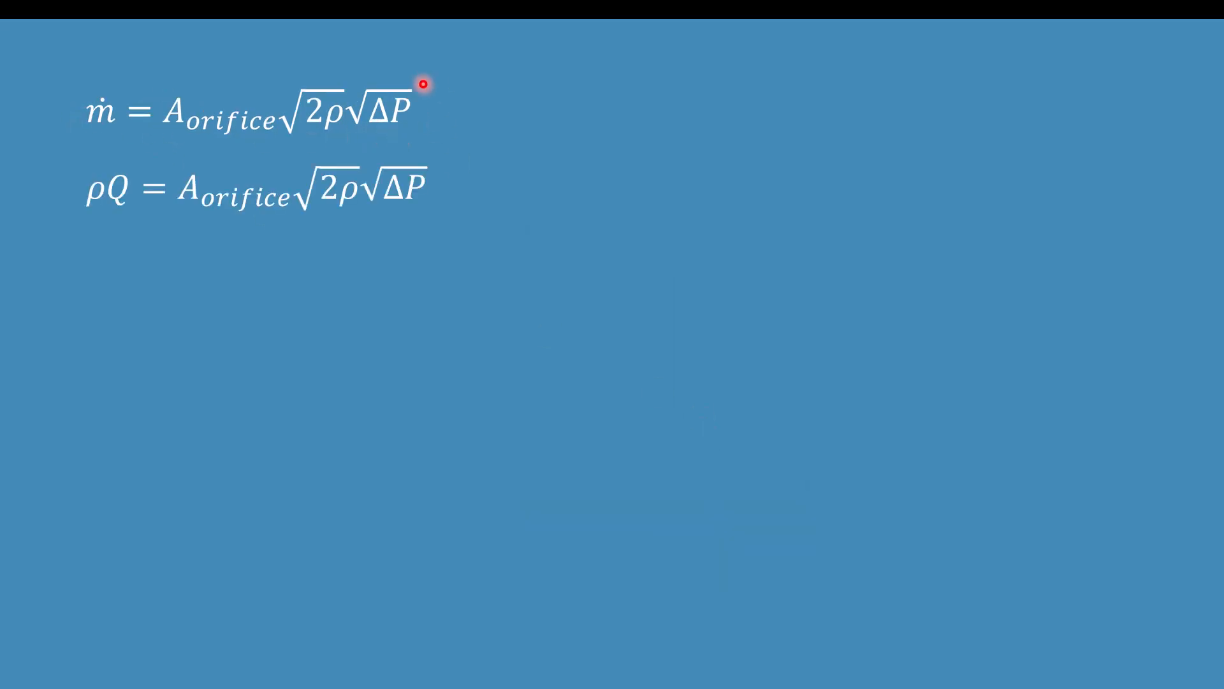
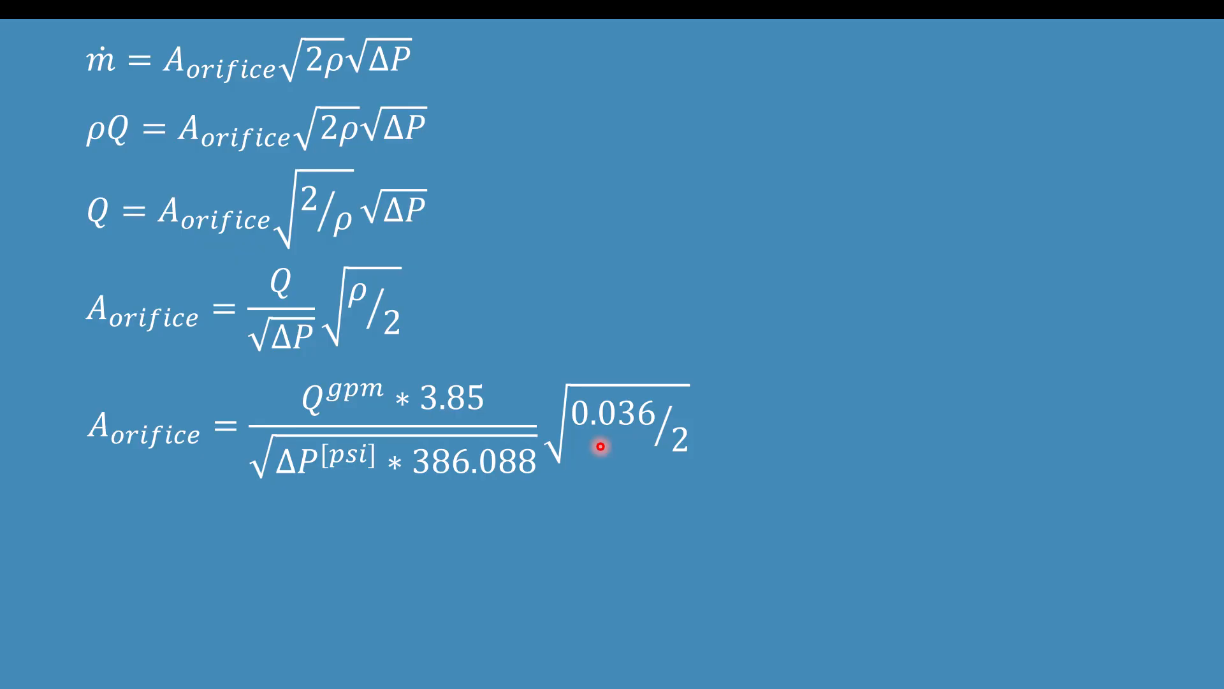
pyautogui.click(601, 447)
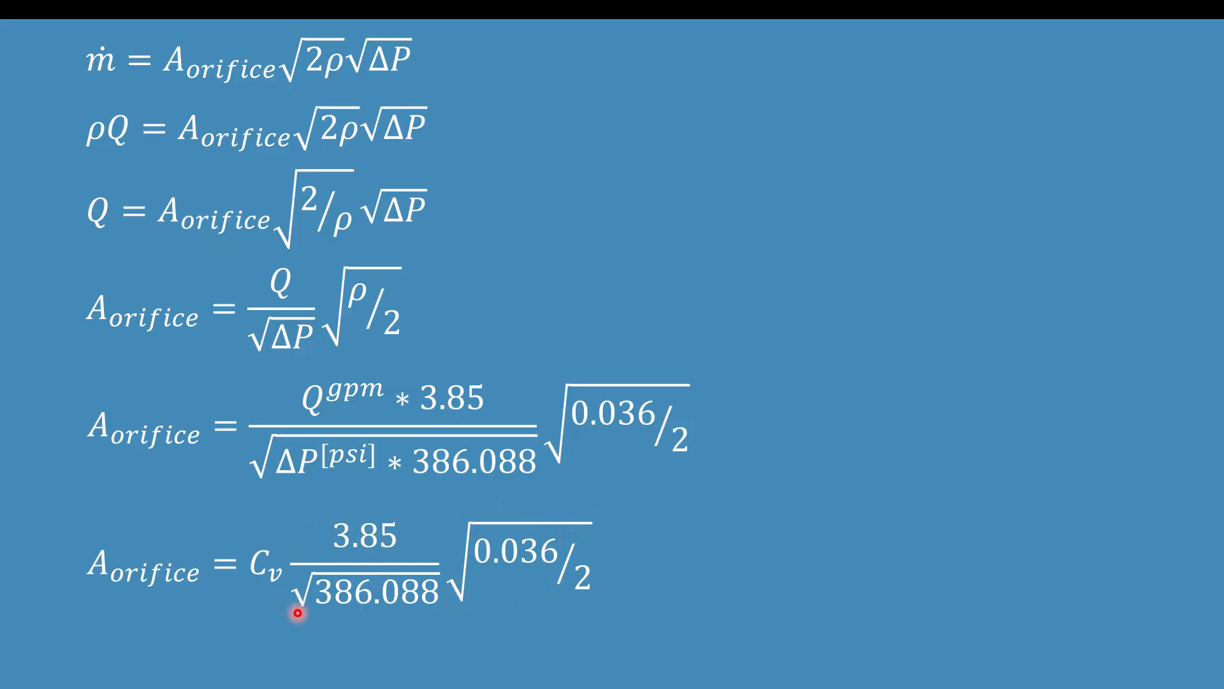
pyautogui.press('Right')
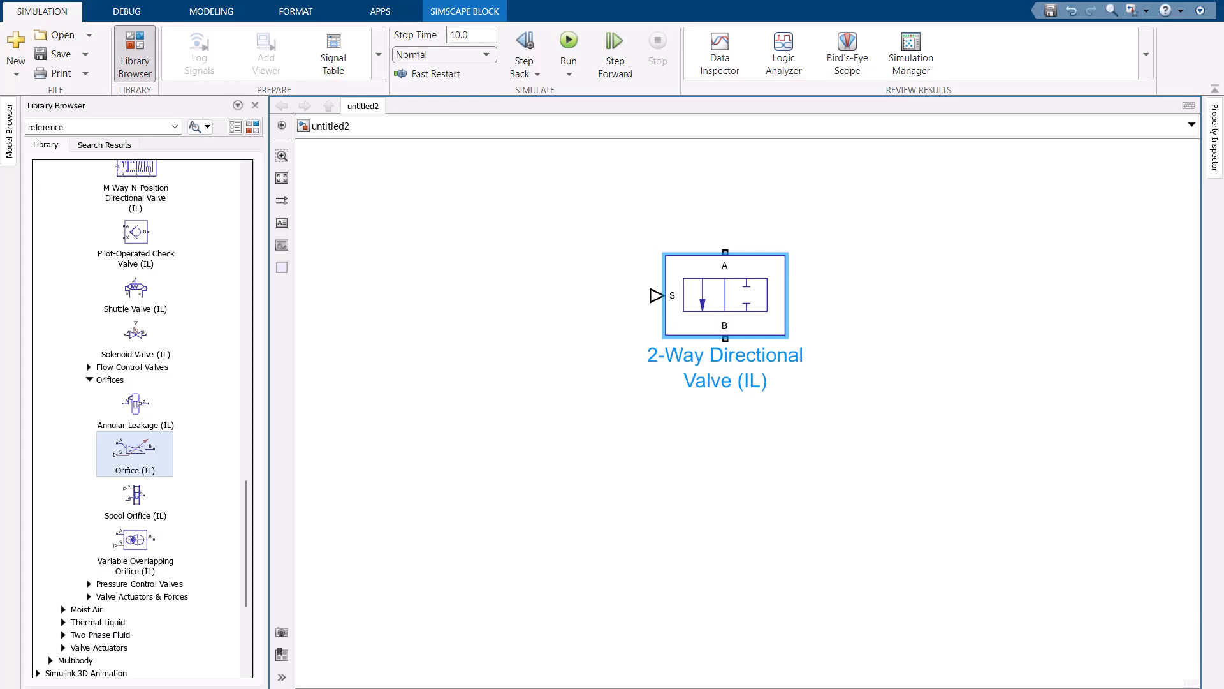
# Bring up the 2-Way Directional Valve (IL) block parameters in Simulink again and move the dialog lower
pyautogui.moveTo(740, 679)
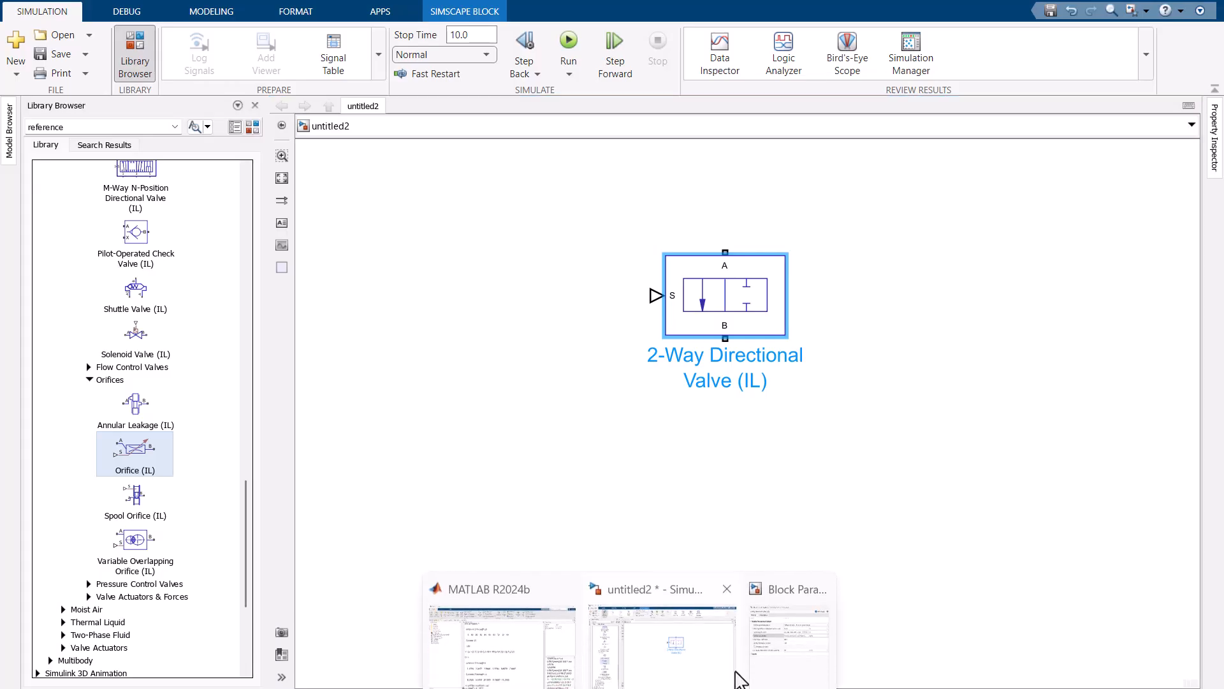
pyautogui.click(780, 660)
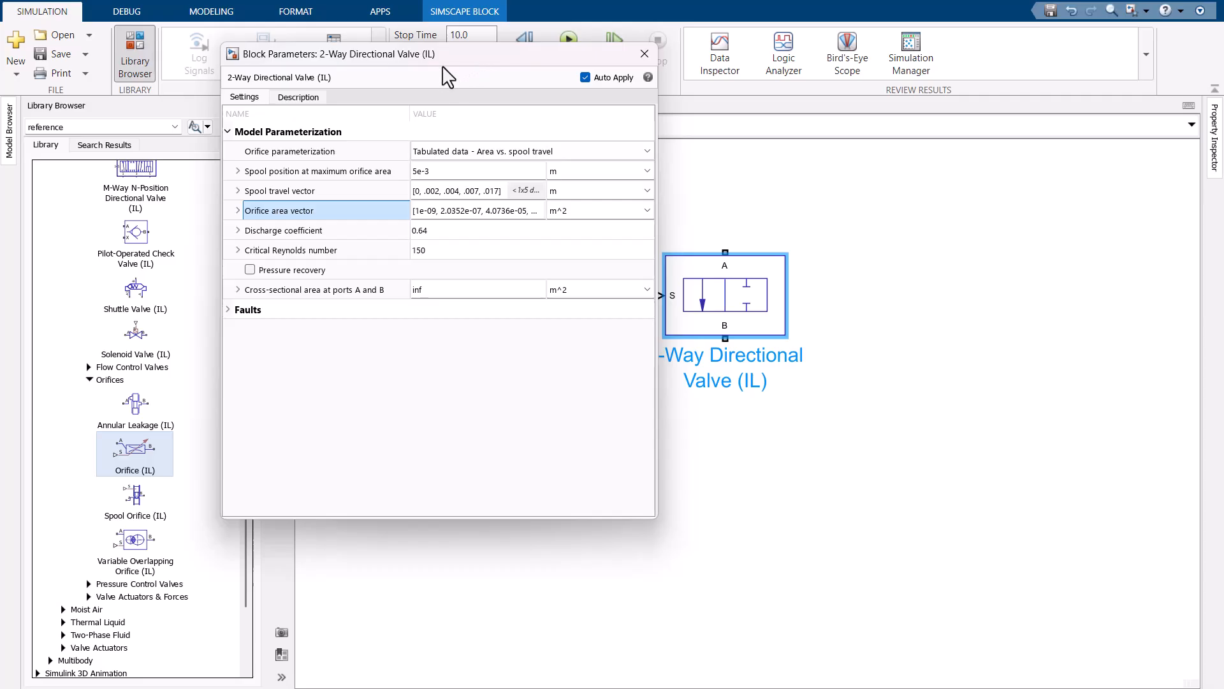
pyautogui.moveTo(444, 63); pyautogui.dragTo(397, 148)
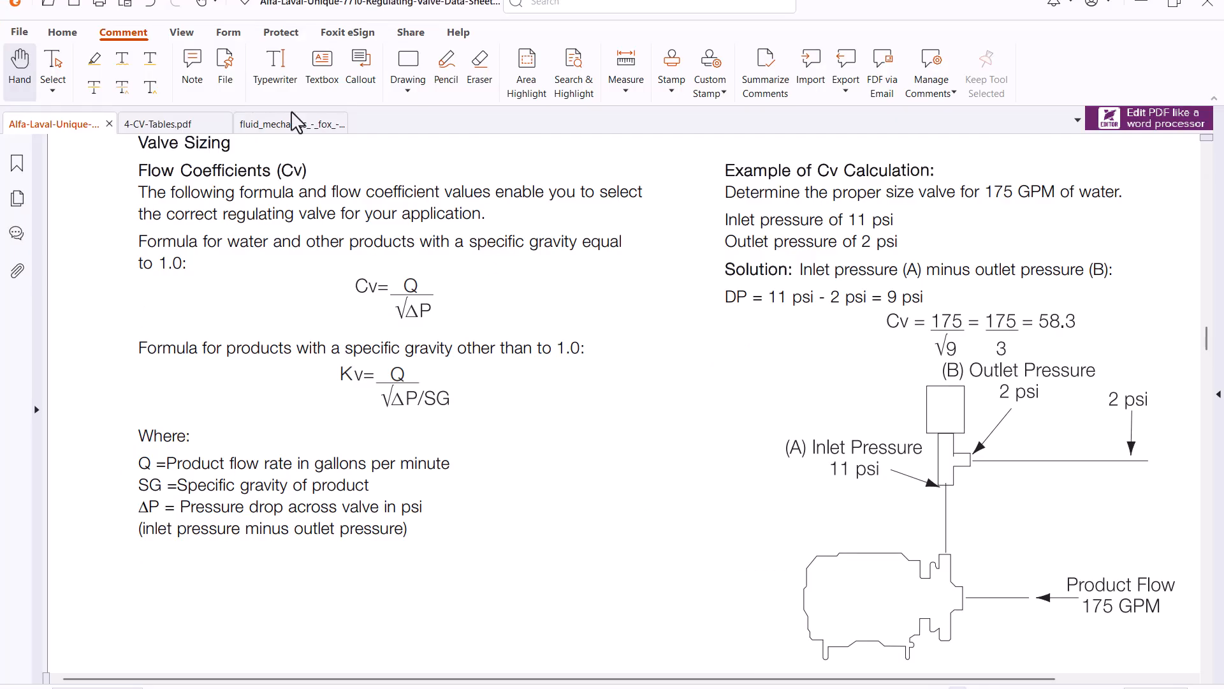
# Look up the 1-inch valve's stroke in 4-CV-Tables.pdf and set the valve block's spool position at maximum orifice area to 0.75 in
pyautogui.click(164, 123)
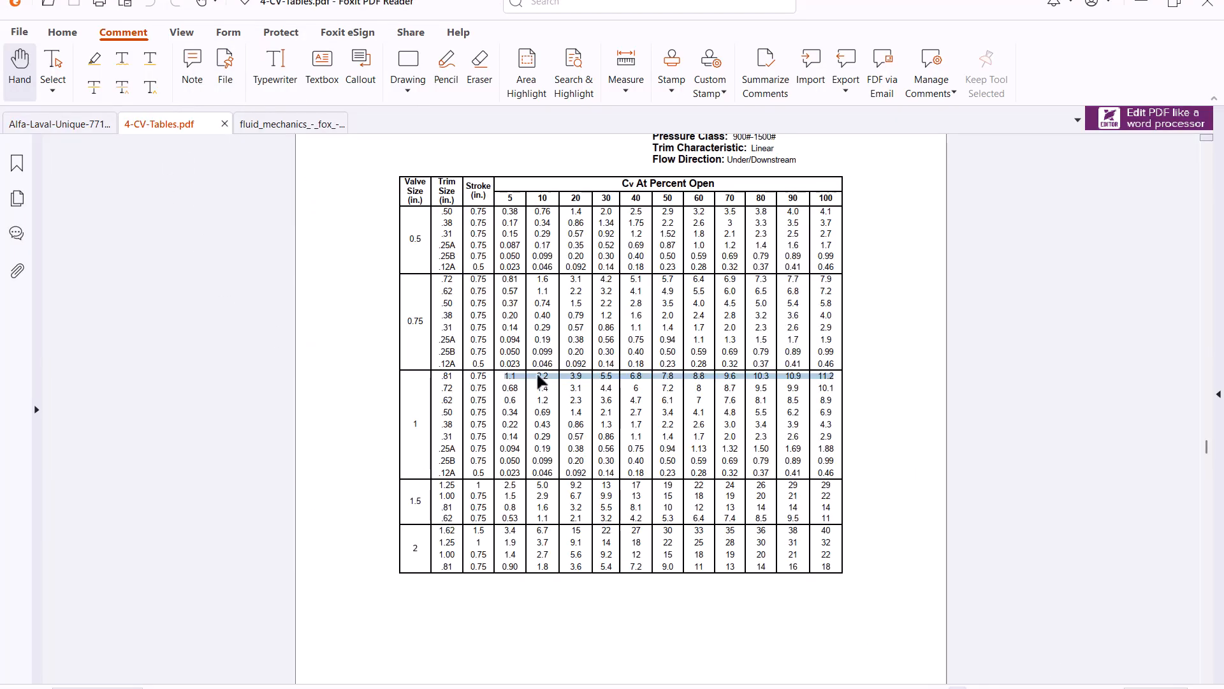
pyautogui.scroll(3, 537, 381)
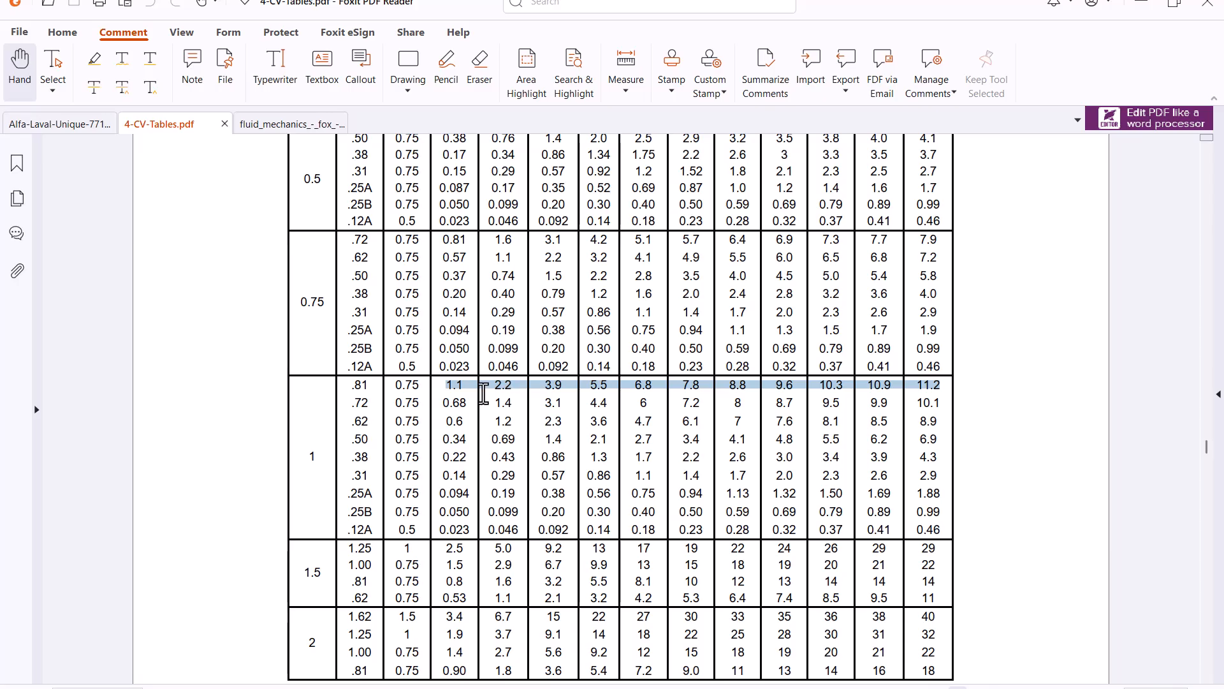
pyautogui.scroll(-1, 484, 393)
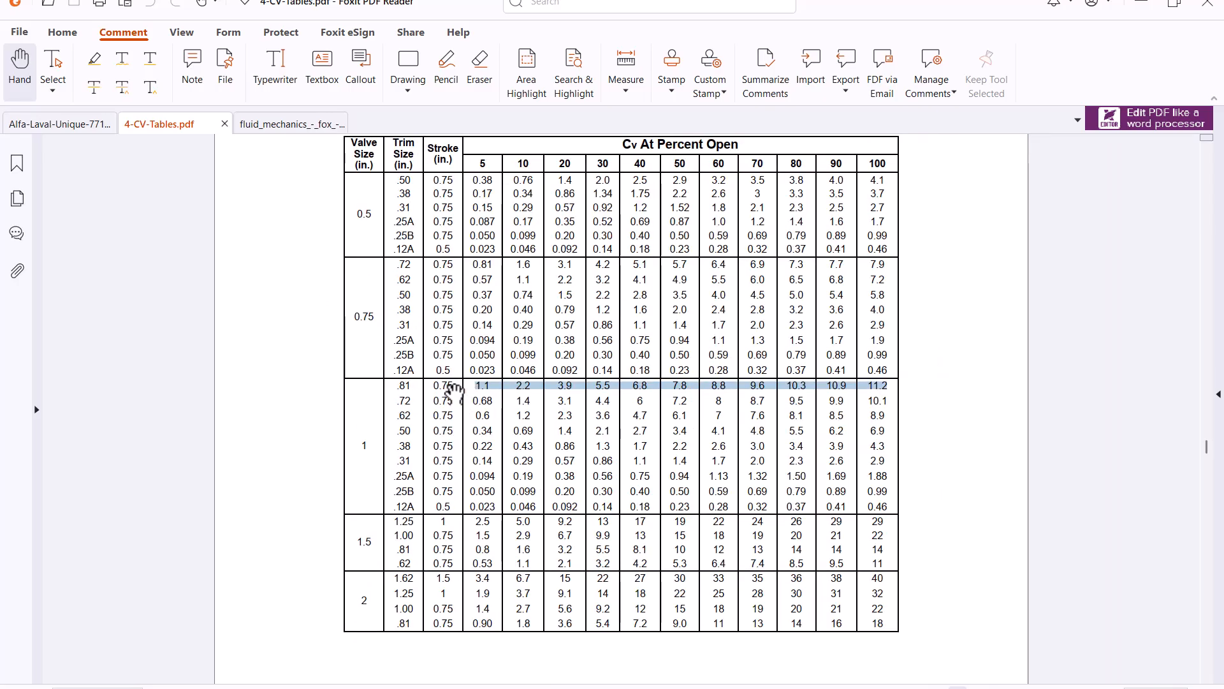
pyautogui.hotkey('alt', 'Tab')
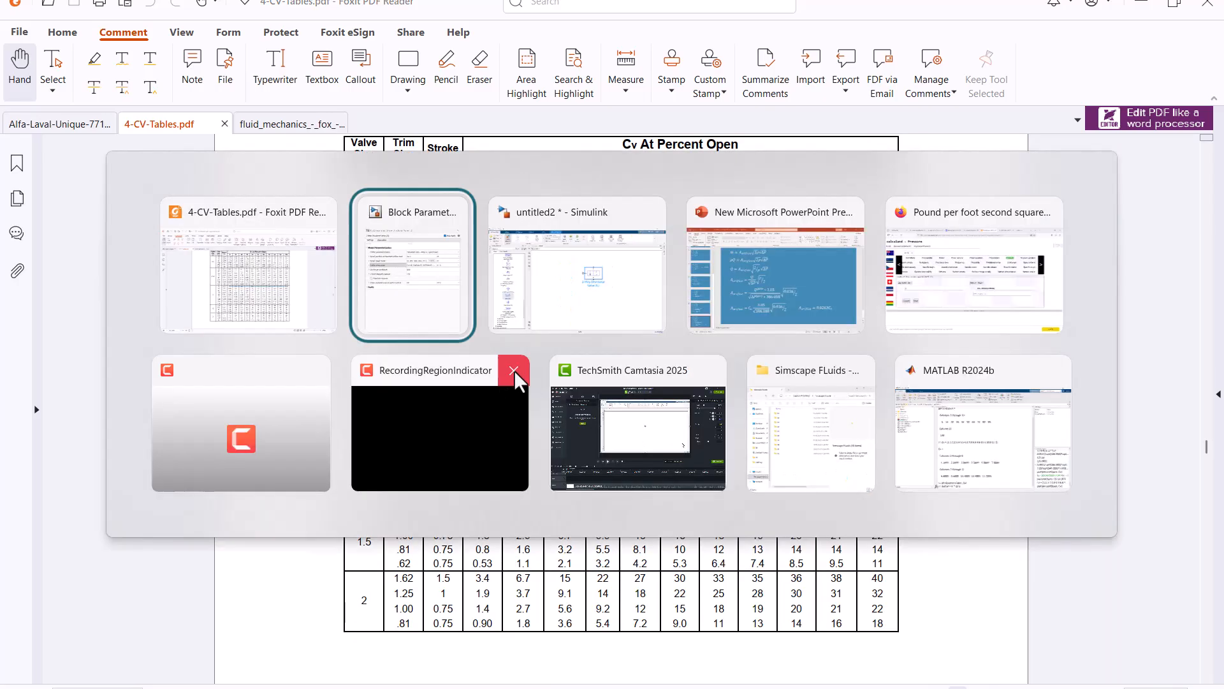
pyautogui.click(457, 256)
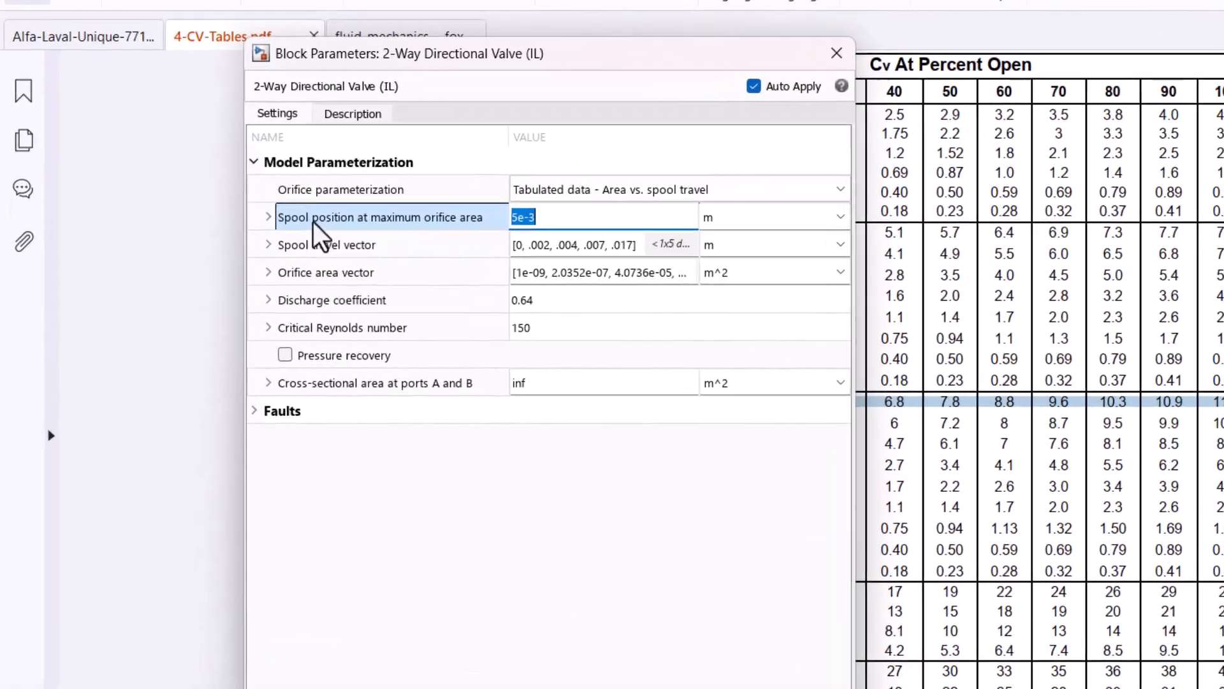
pyautogui.write('0.75')
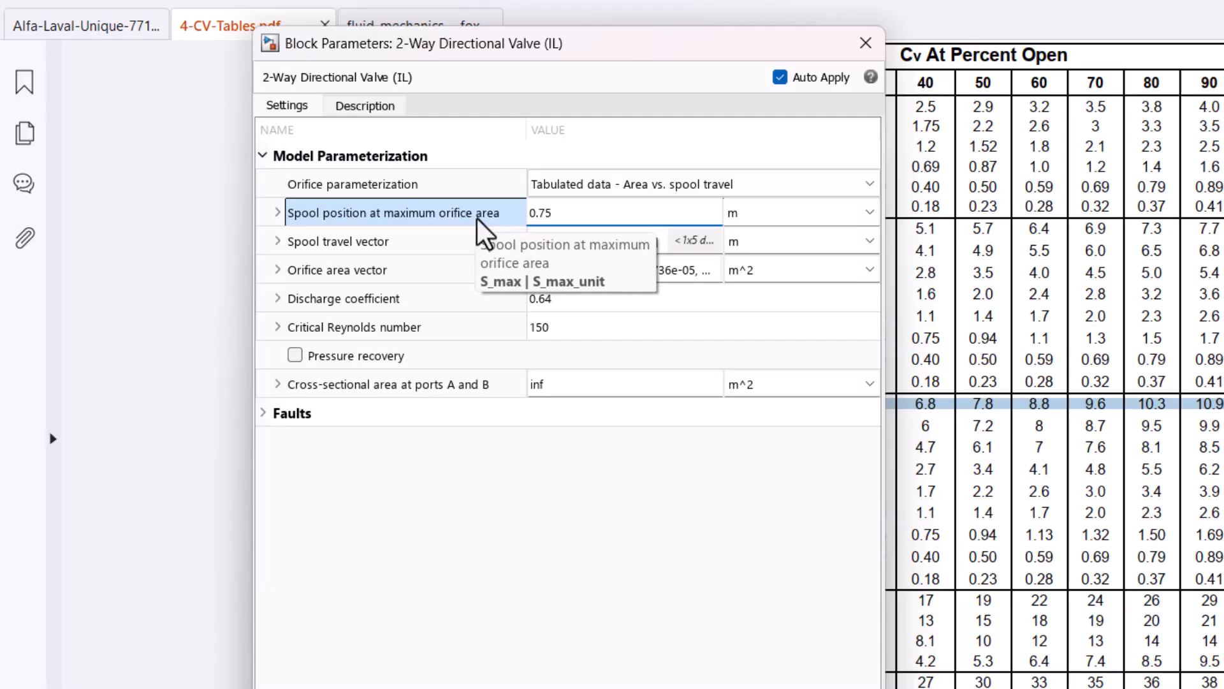
pyautogui.click(735, 214)
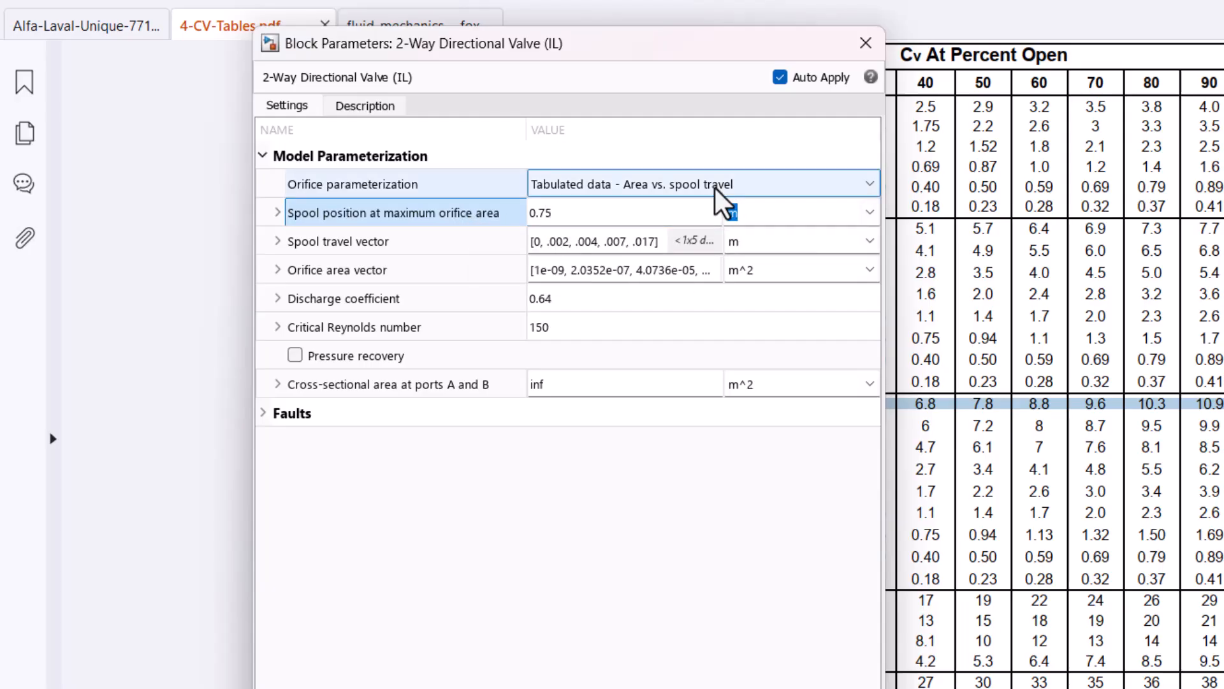
pyautogui.write('in')
pyautogui.click(539, 471)
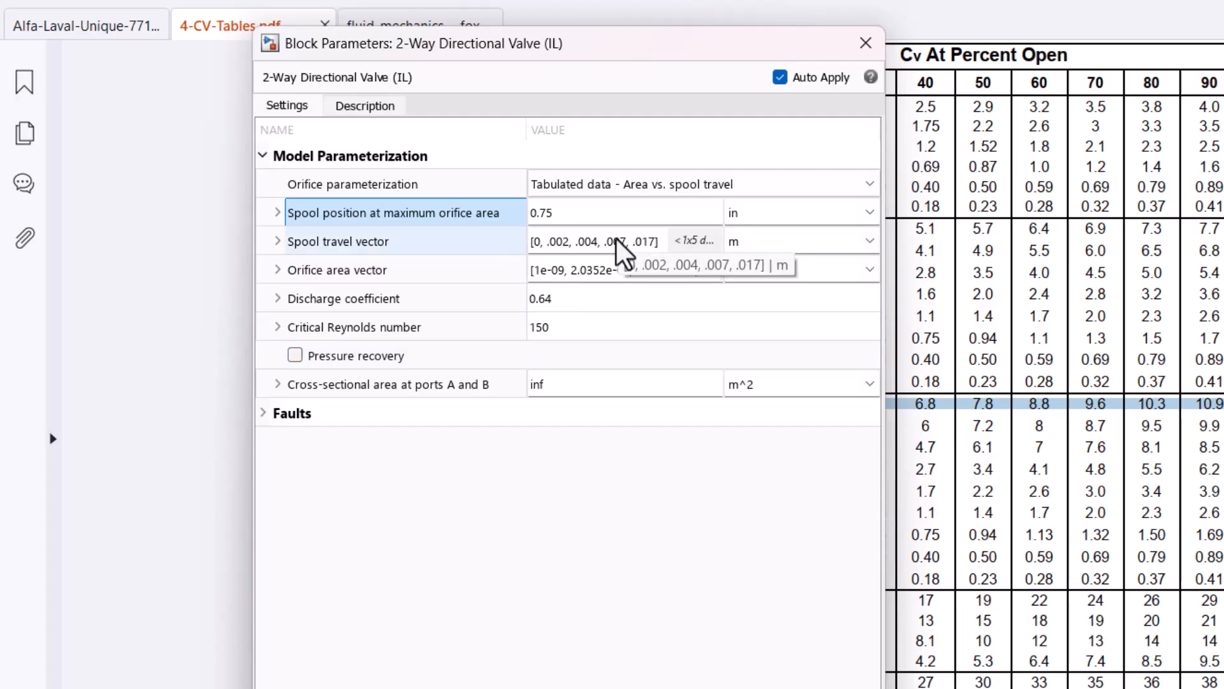
pyautogui.click(983, 347)
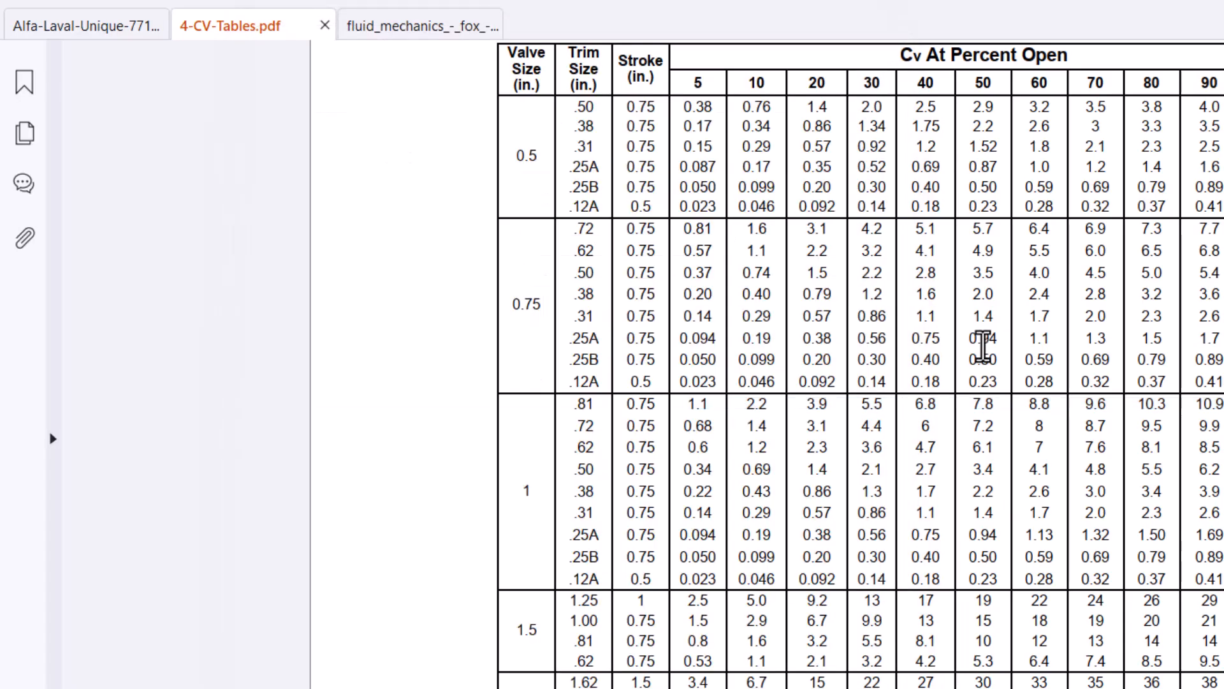
pyautogui.moveTo(911, 688)
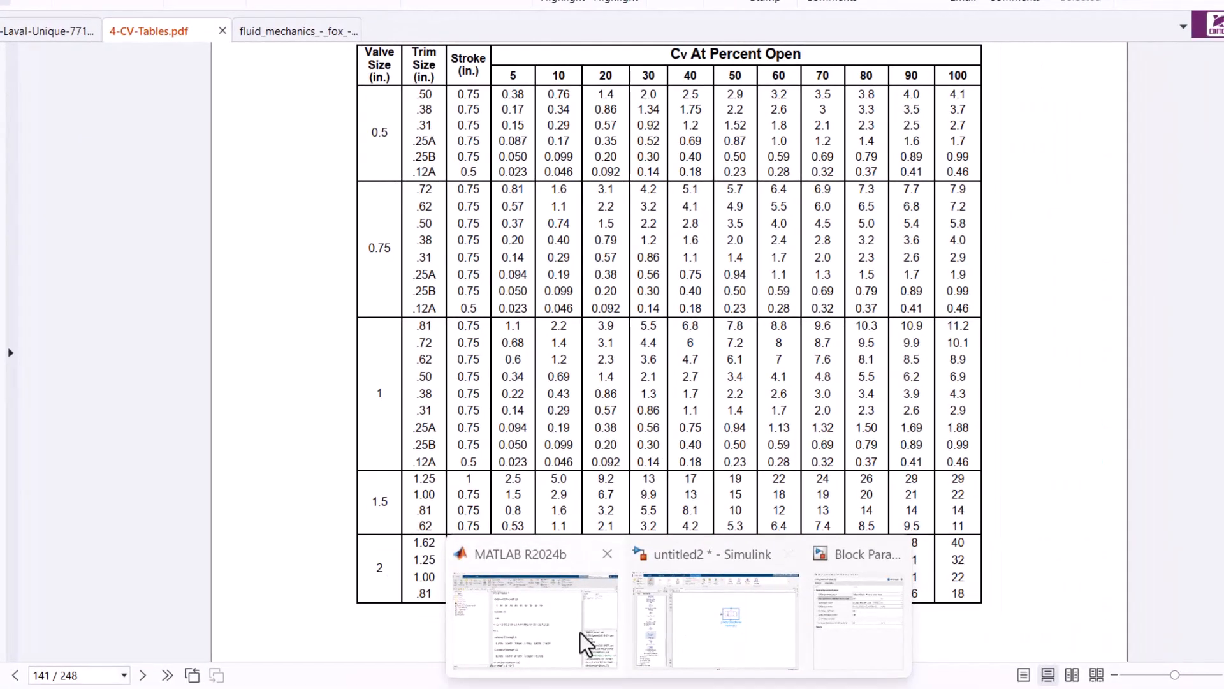
pyautogui.click(581, 633)
pyautogui.scroll(2, 510, 348)
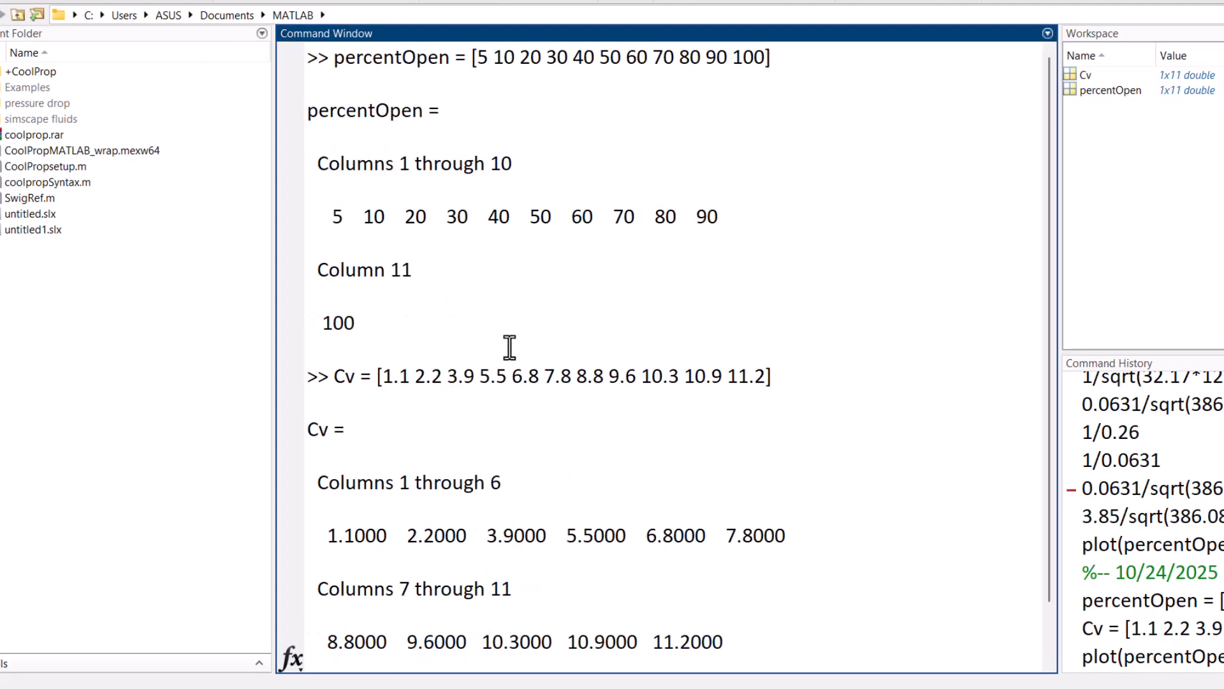
pyautogui.moveTo(474, 62); pyautogui.dragTo(784, 58)
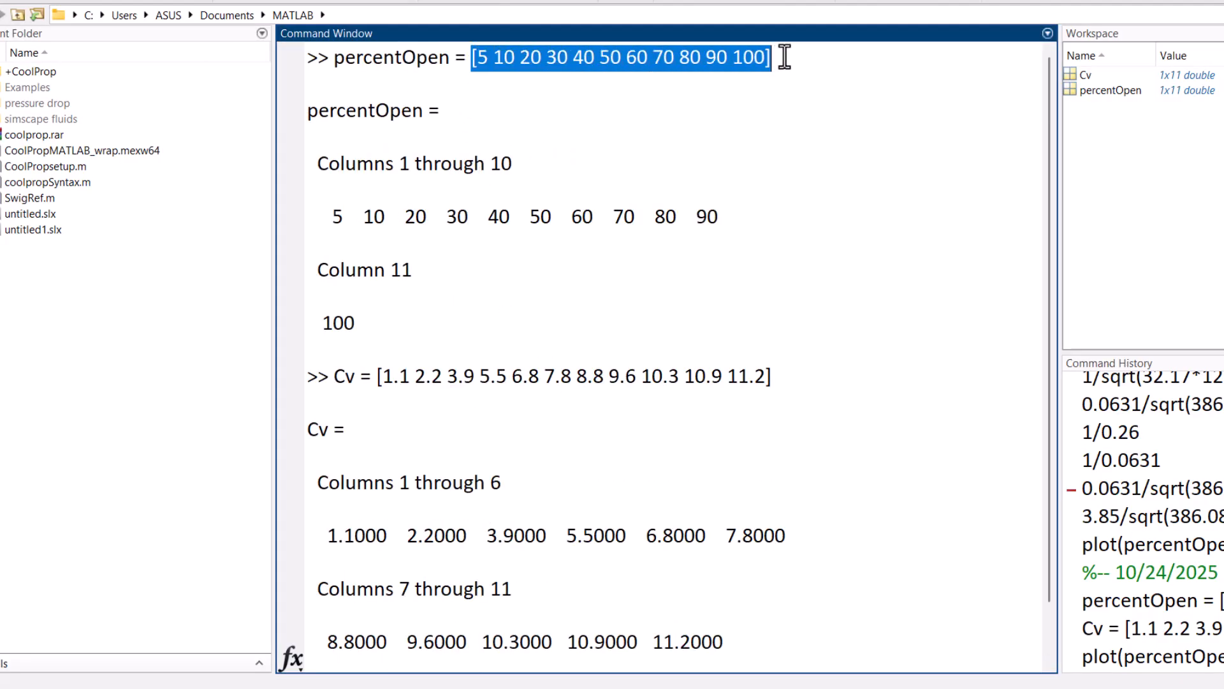
pyautogui.rightClick(754, 67)
pyautogui.click(809, 204)
pyautogui.hotkey('alt', 'Tab')
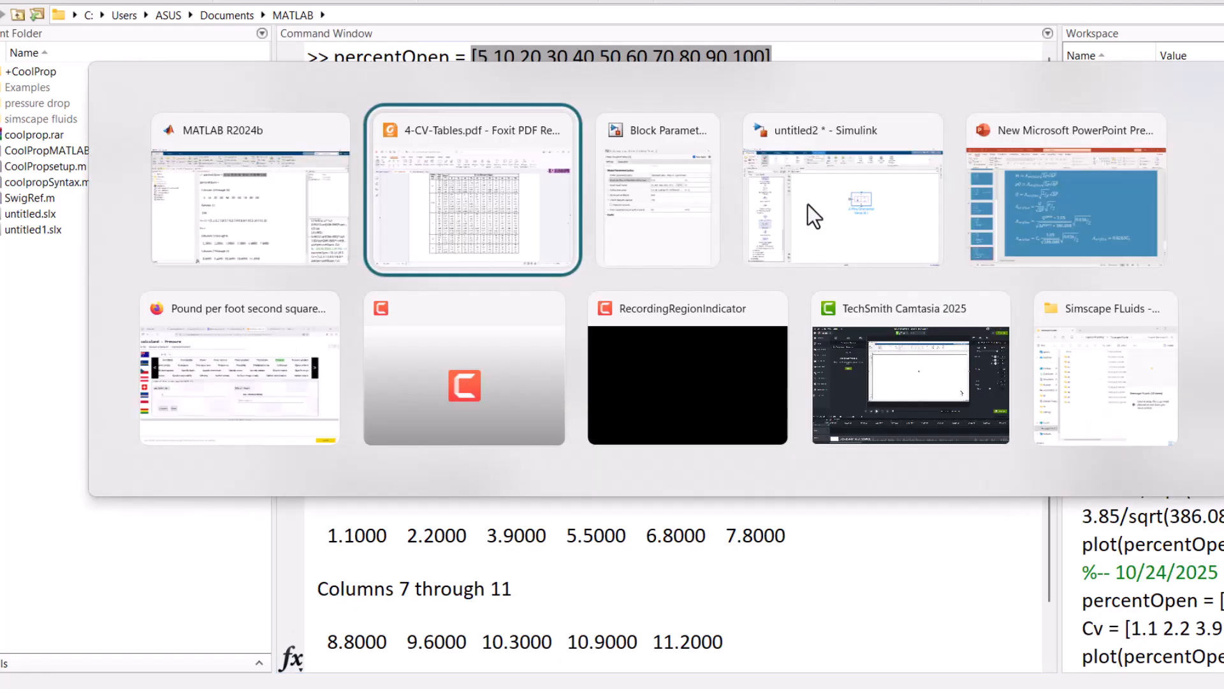
pyautogui.hotkey('alt', 'Tab')
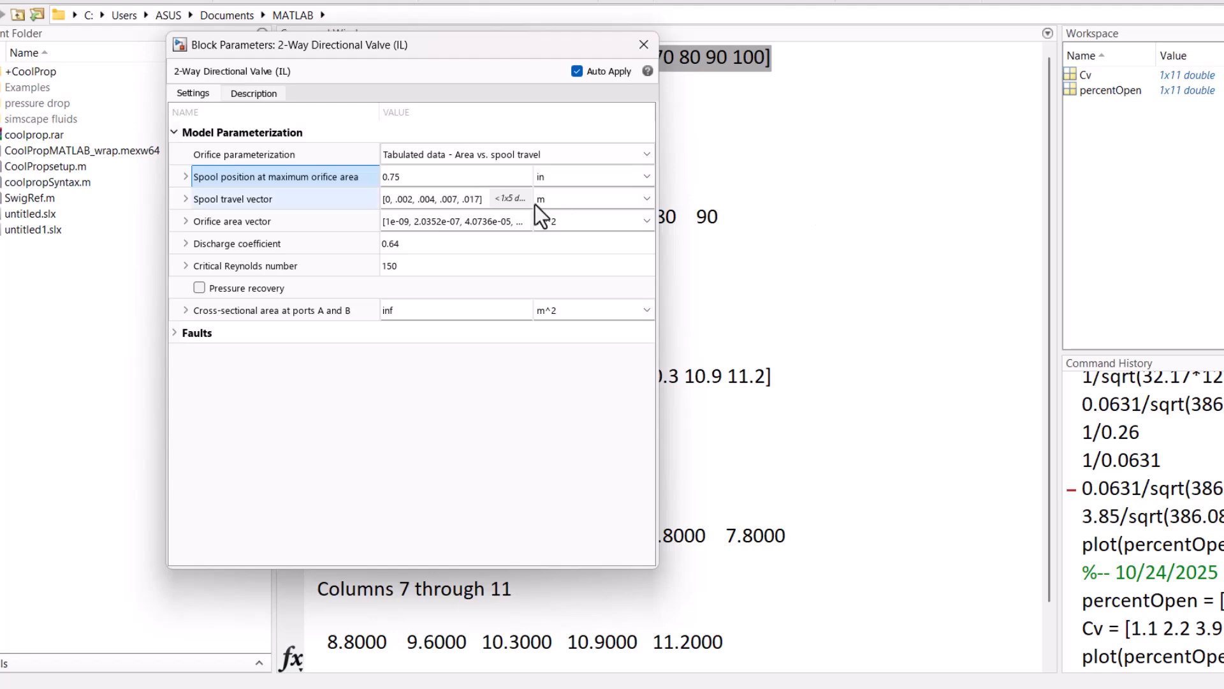
pyautogui.click(472, 201)
pyautogui.hotkey('ctrl', 'v')
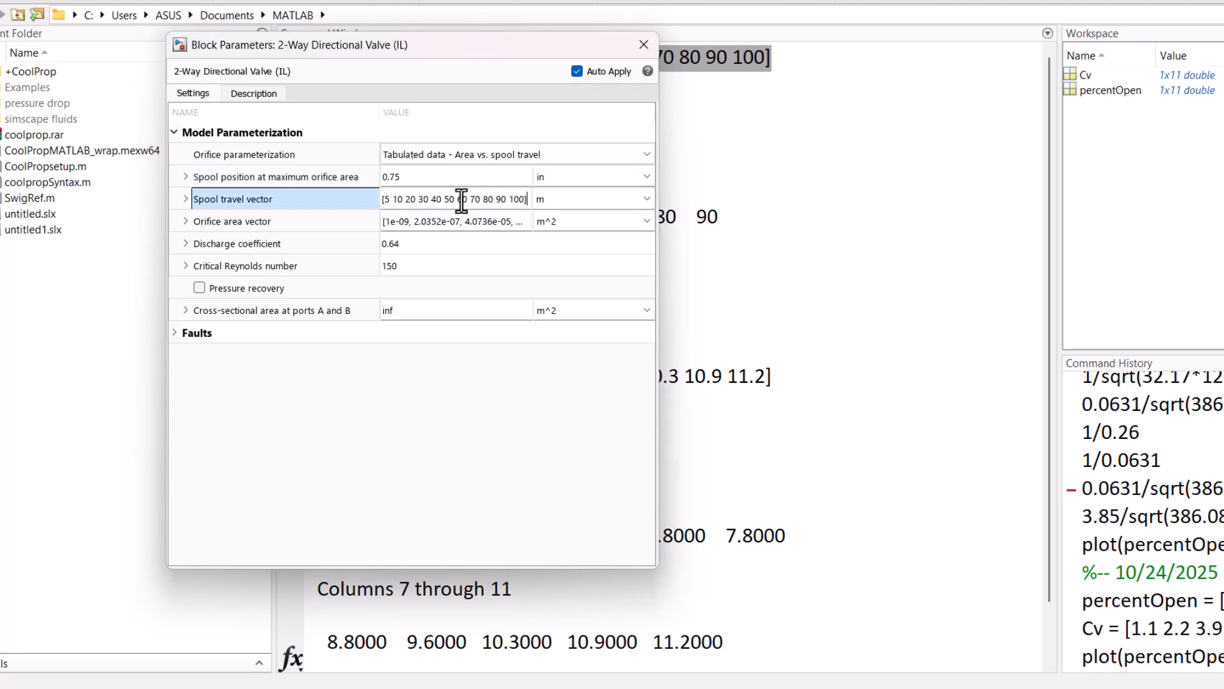
pyautogui.moveTo(442, 200); pyautogui.dragTo(517, 205)
pyautogui.click(526, 199)
pyautogui.write('/100')
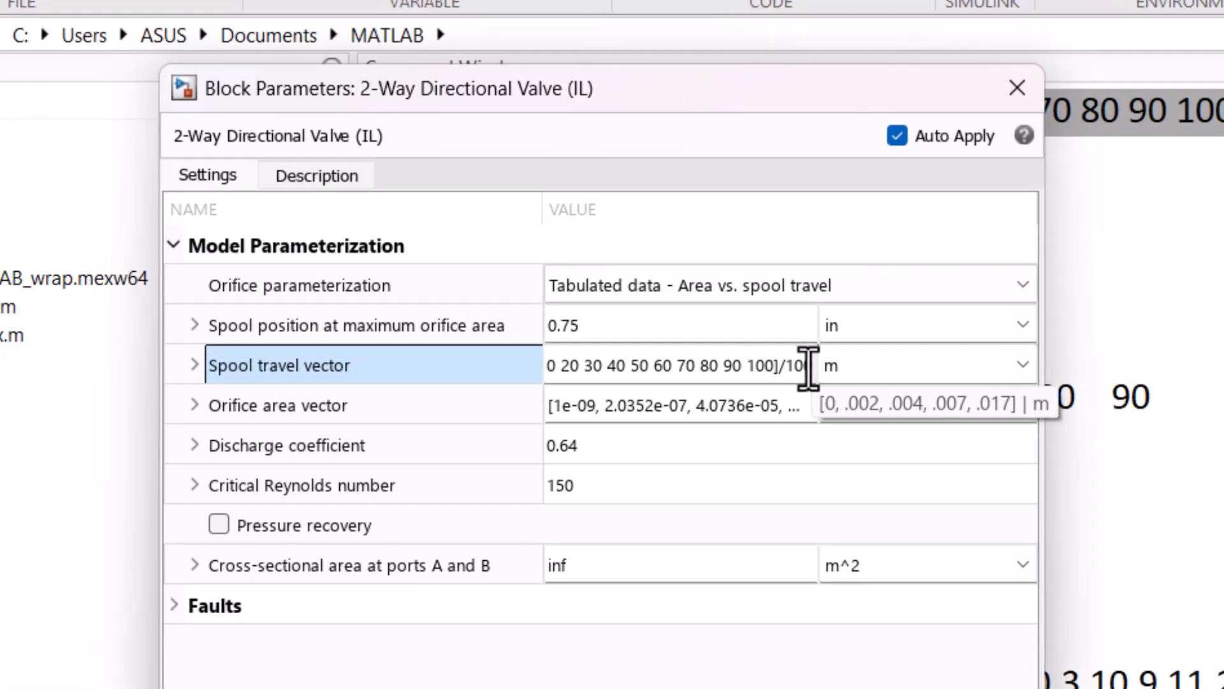
pyautogui.write('*')
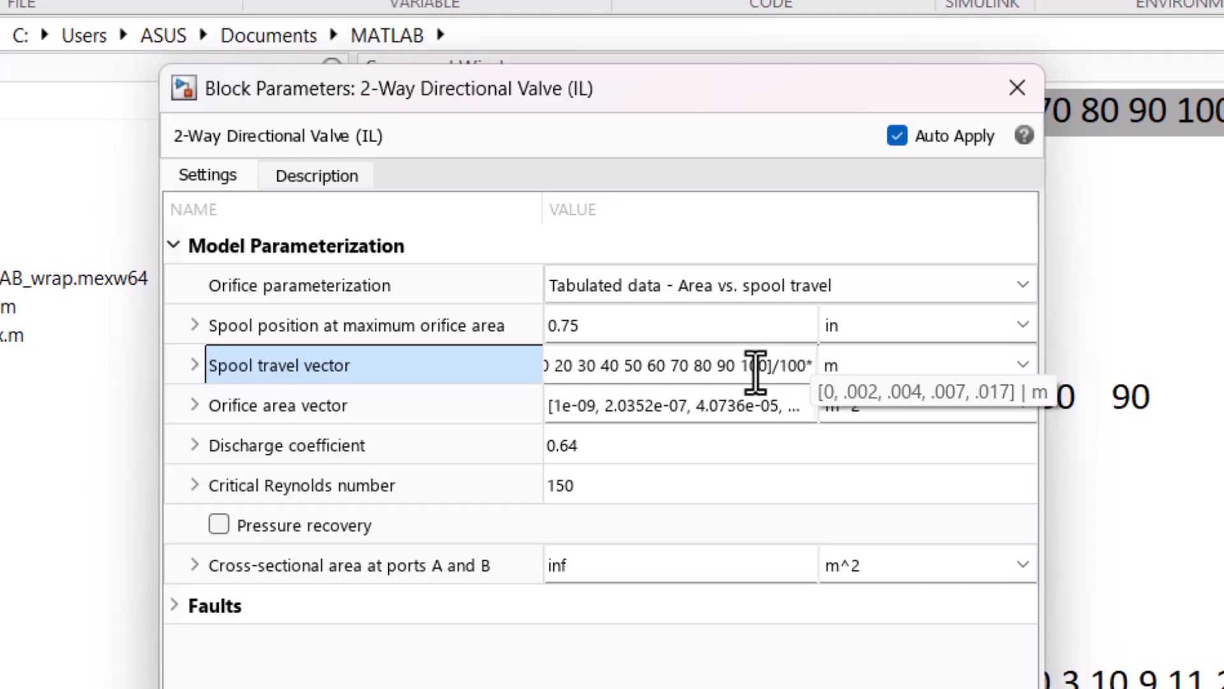
pyautogui.write('0.75')
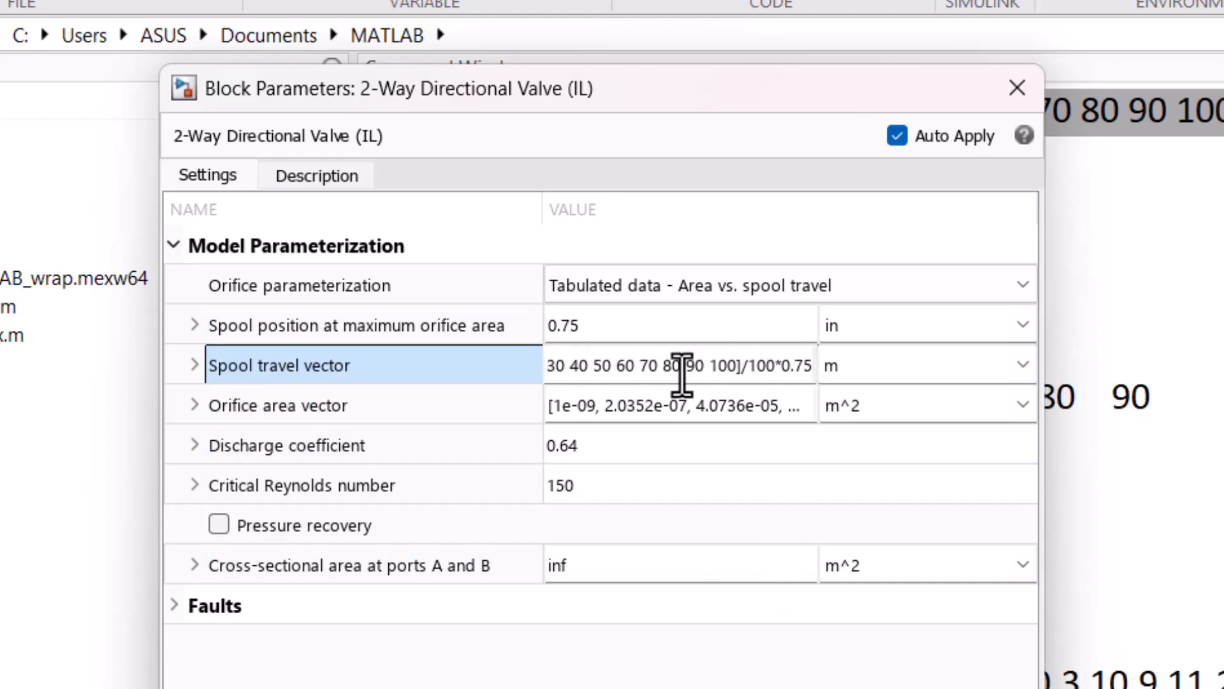
# Check the maximum spool position against the spool travel vector and set the vector's unit to in
pyautogui.click(596, 325)
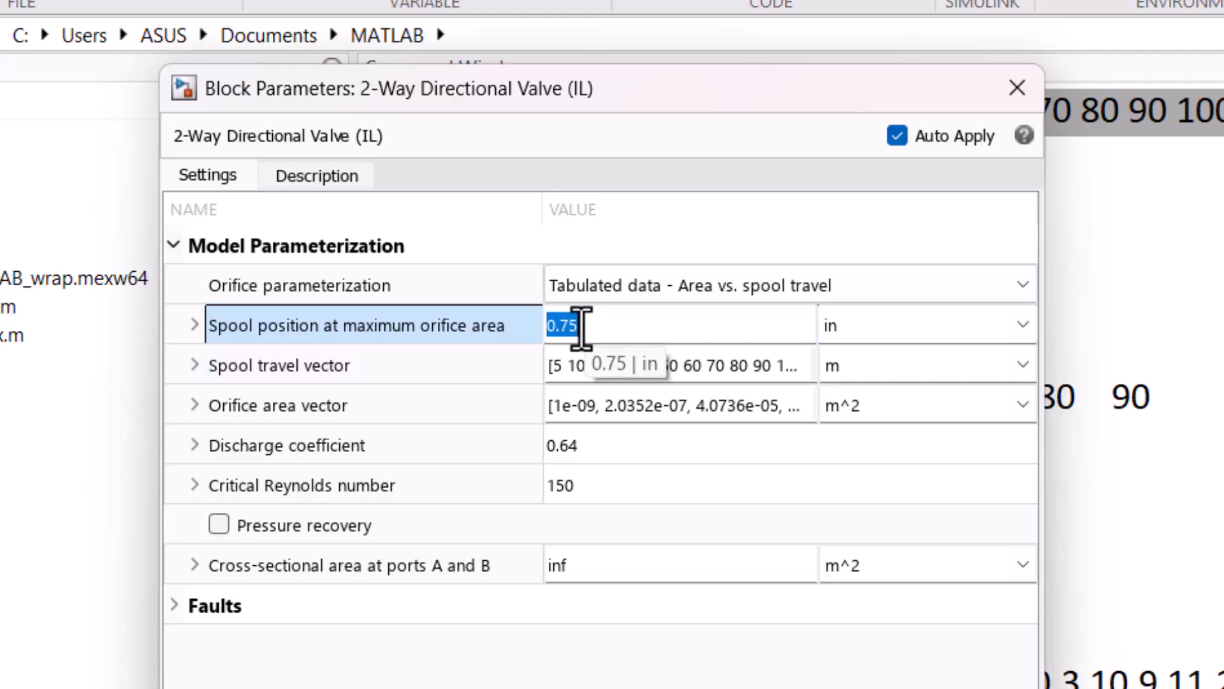
pyautogui.click(610, 375)
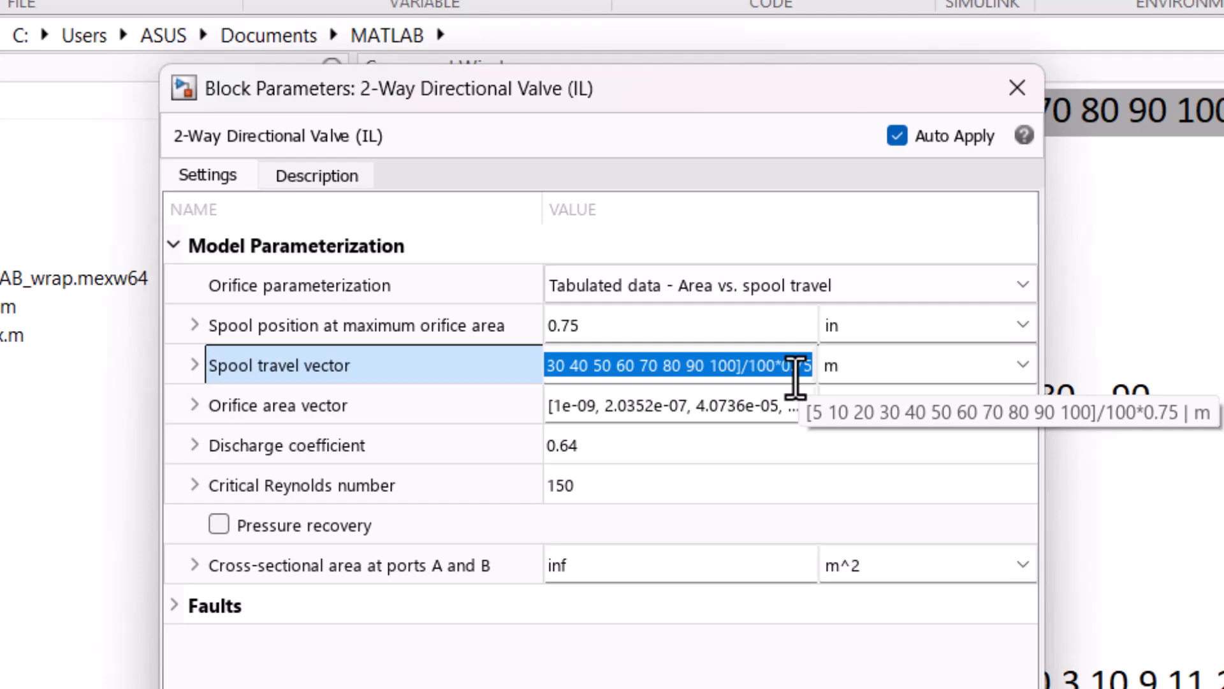
pyautogui.click(848, 370)
pyautogui.write('in')
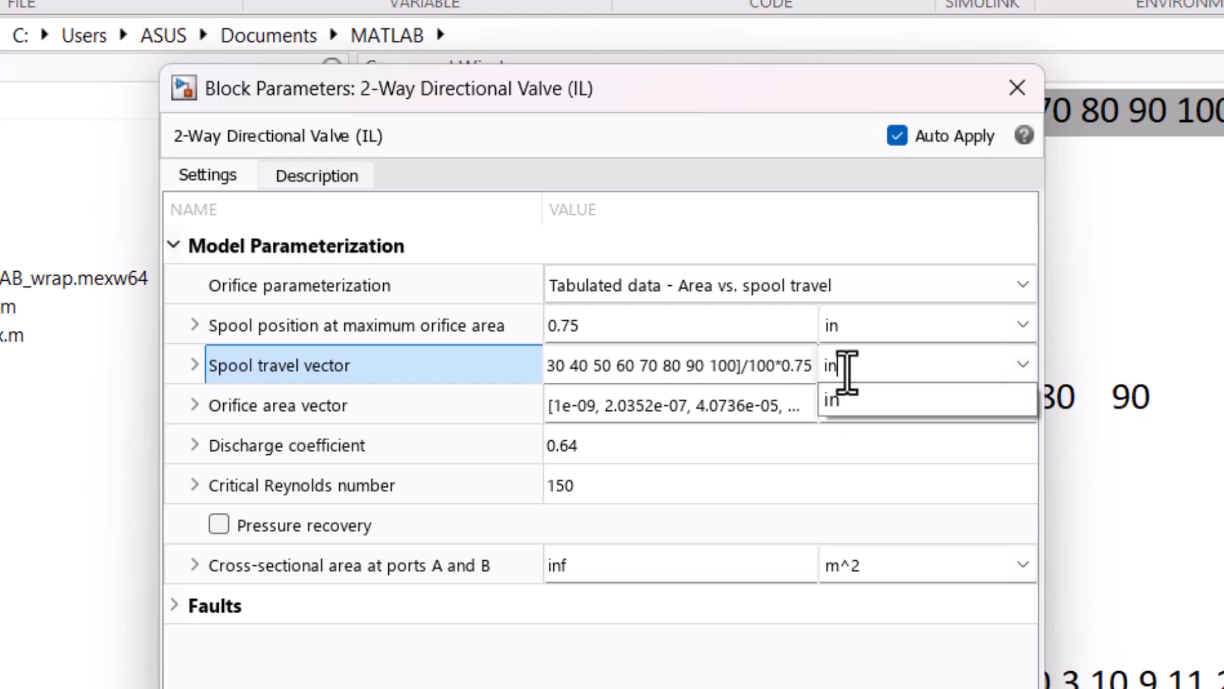
pyautogui.press('Return')
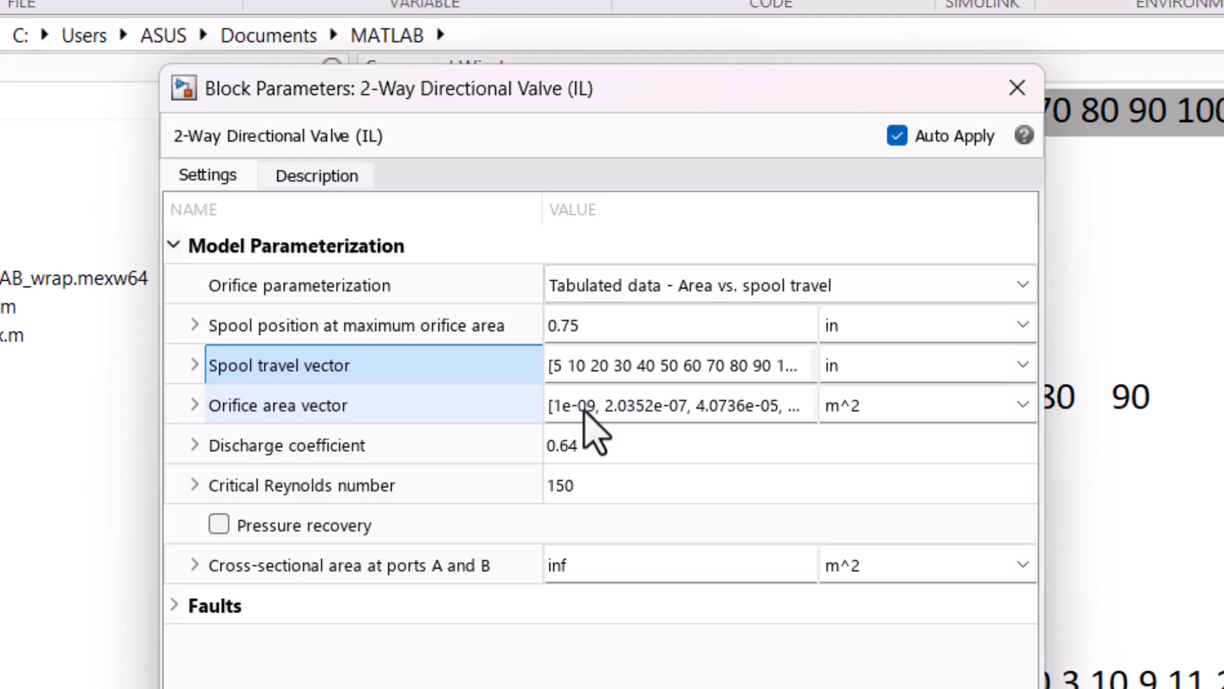
# Copy the Cv vector [1.1 2.2 3.9 5.5 6.8 7.8 8.8 9.6 10.3 10.9 11.2] from MATLAB into the block's orifice area vector
pyautogui.click(1096, 550)
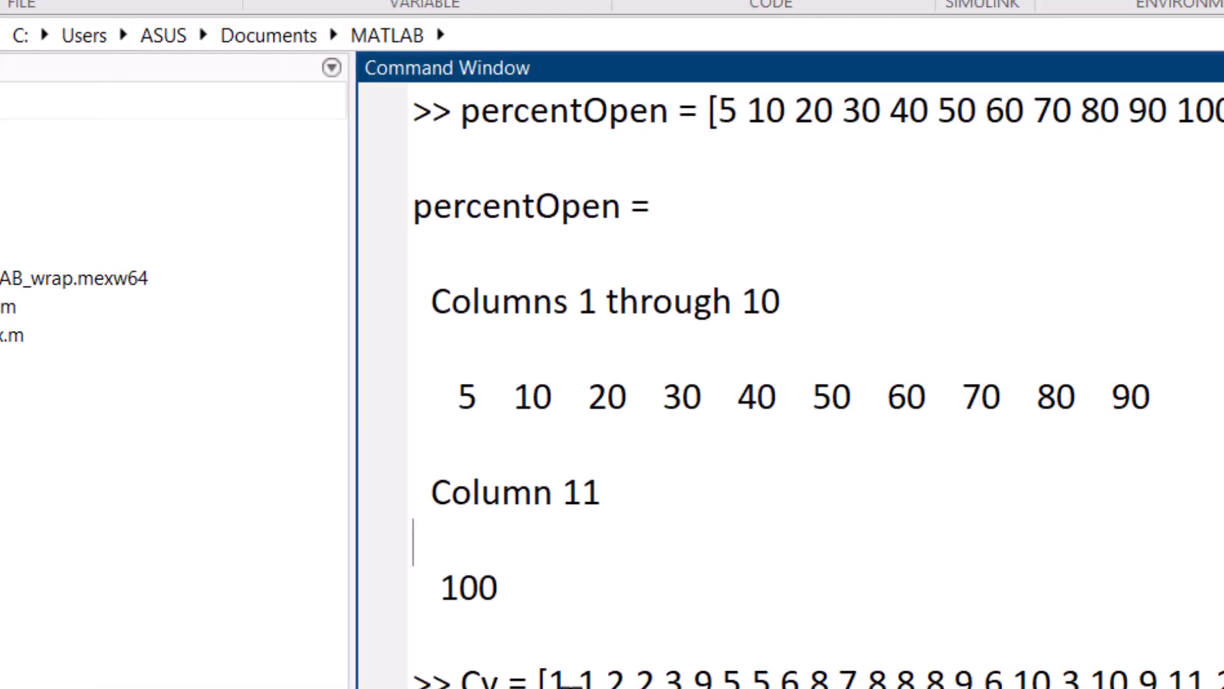
pyautogui.moveTo(537, 675); pyautogui.dragTo(967, 519)
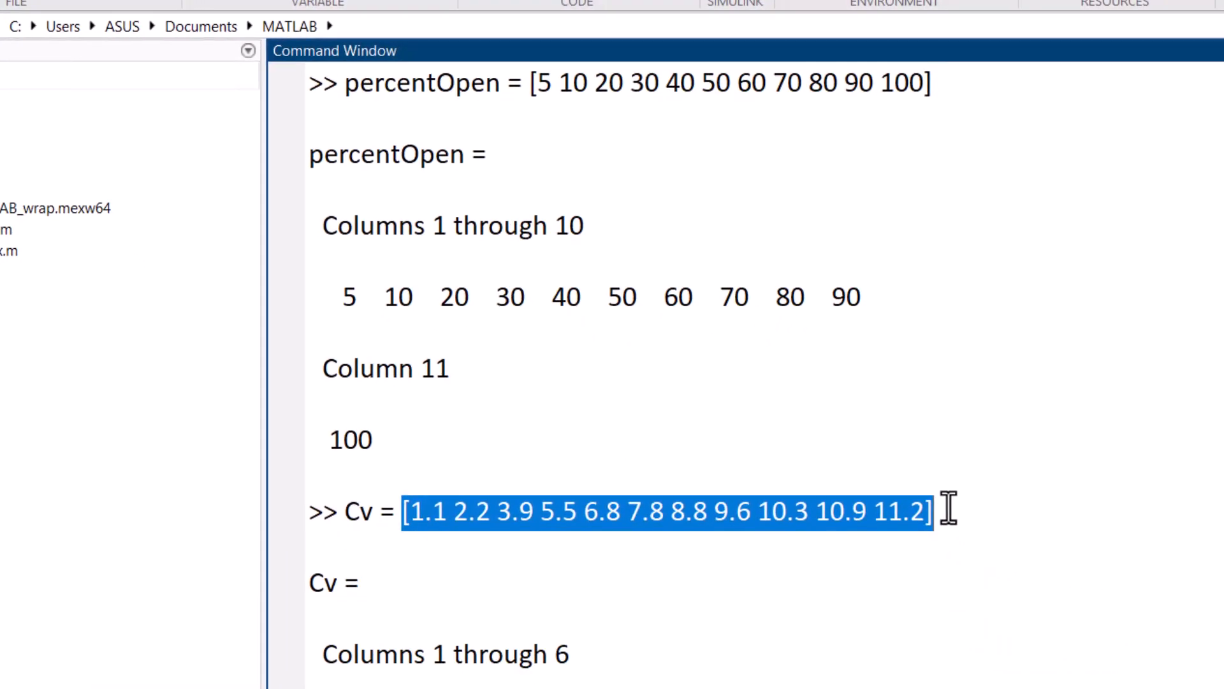
pyautogui.hotkey('alt', 'Tab')
pyautogui.click(561, 303)
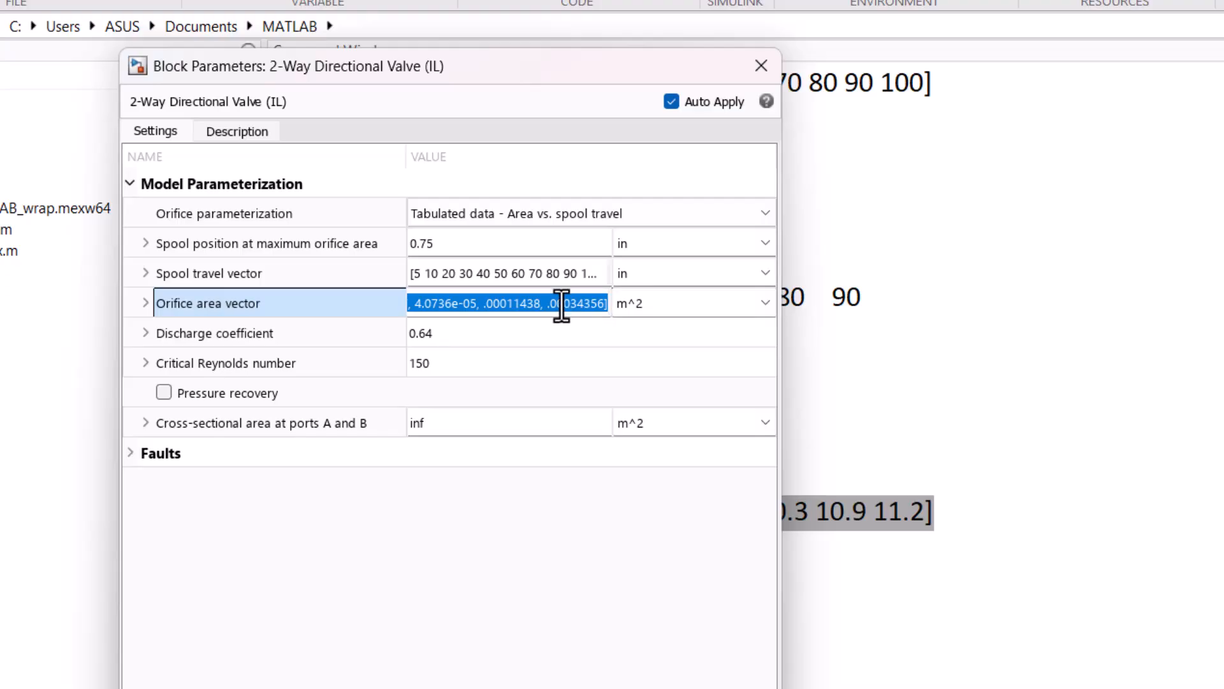
pyautogui.hotkey('ctrl', 'v')
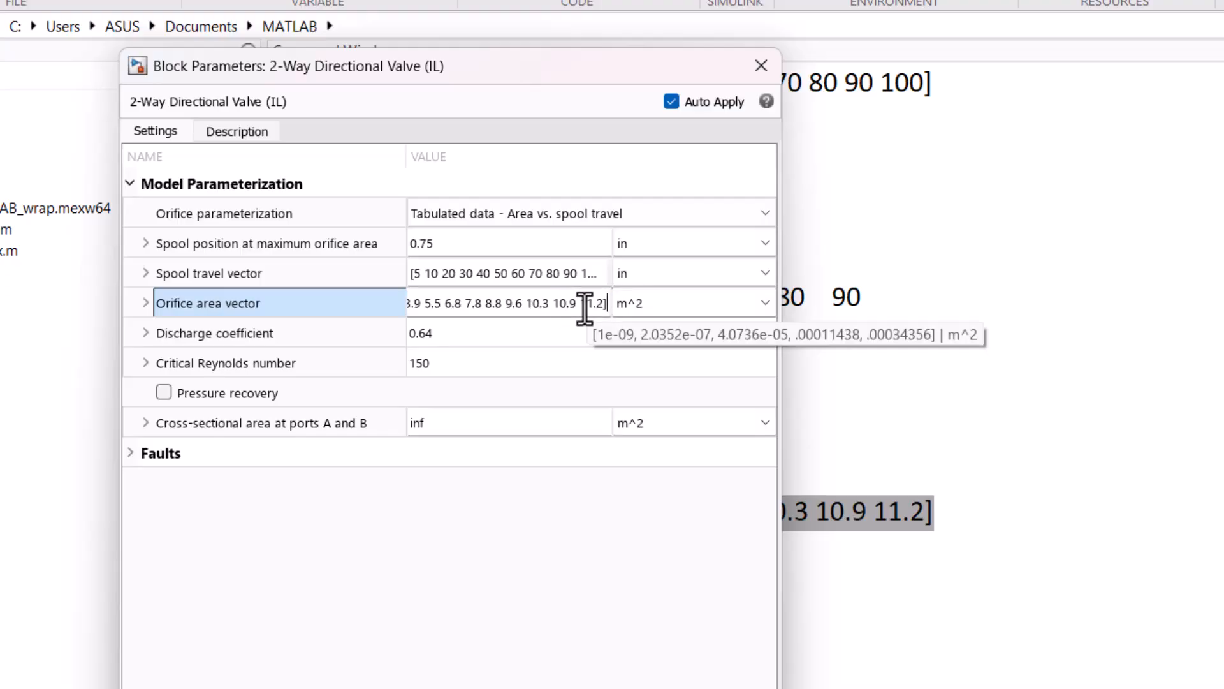
# Multiply the orifice area vector by the derived factor 0.0263 from the PowerPoint slide and set its unit to in^2
pyautogui.write('*')
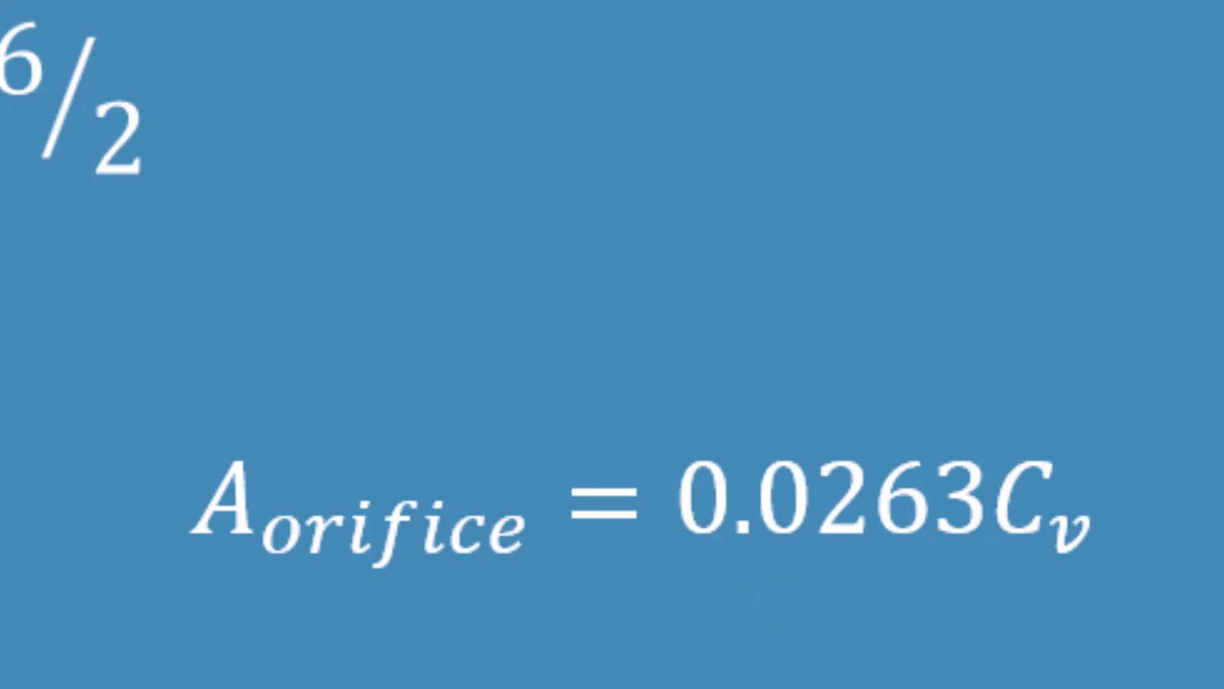
pyautogui.hotkey('alt', 'Tab')
pyautogui.press('End')
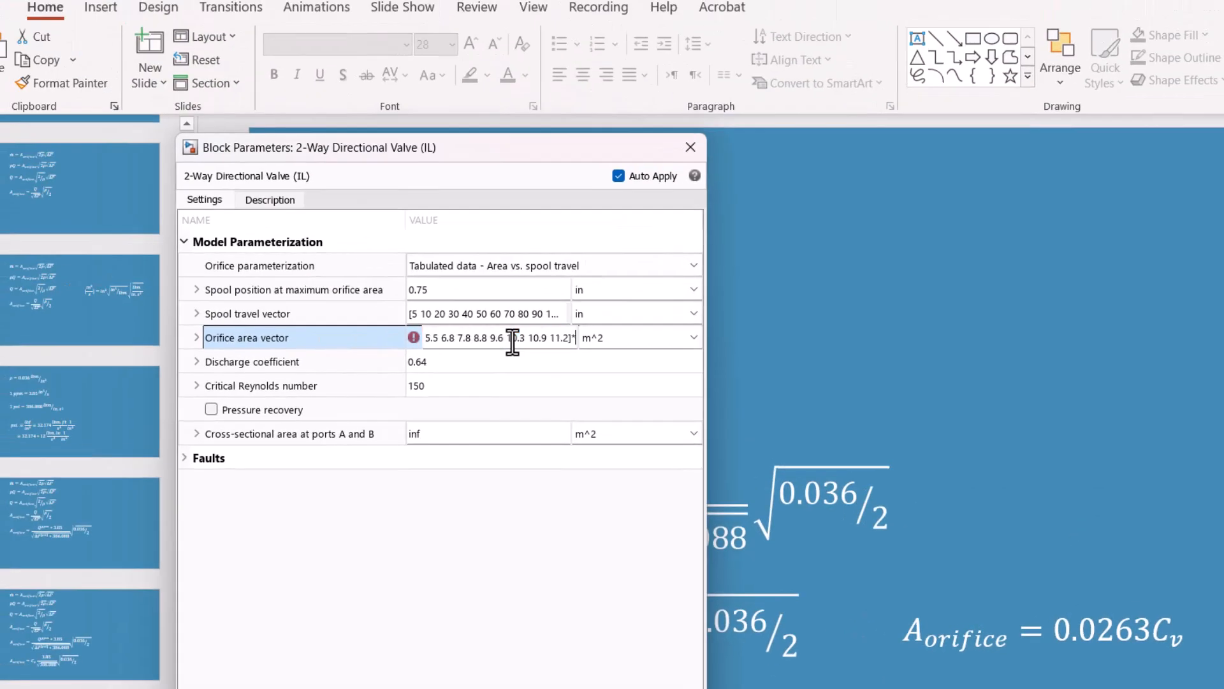
pyautogui.write('0.0263')
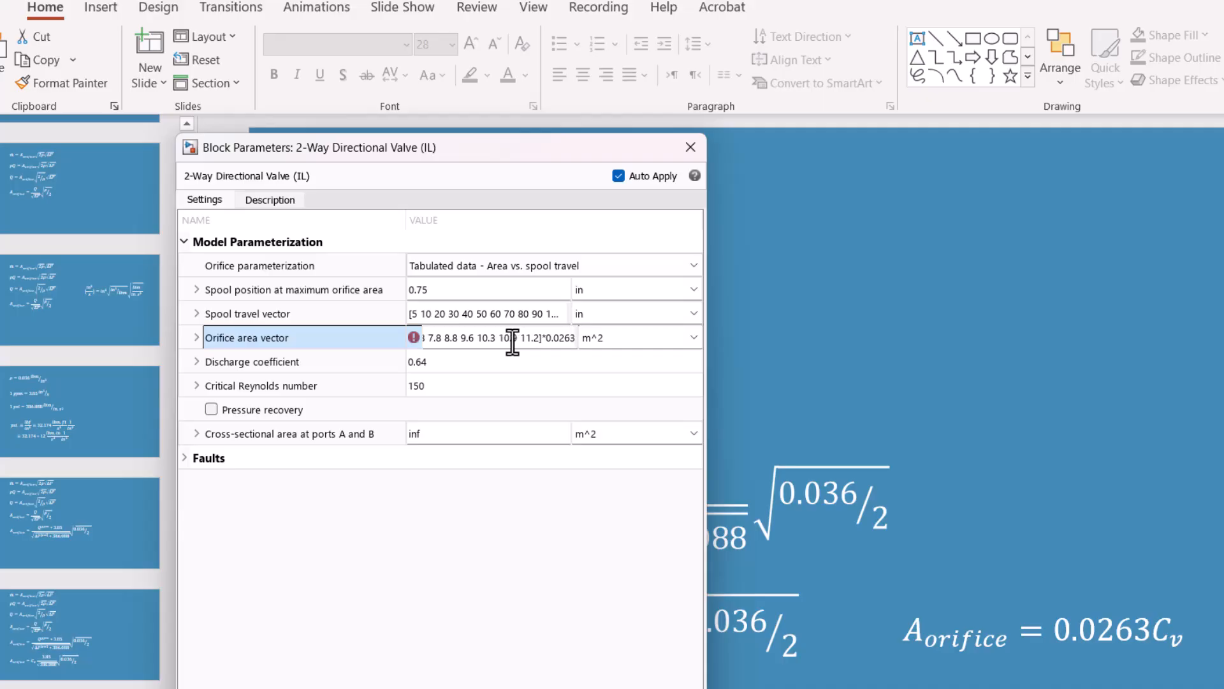
pyautogui.click(625, 343)
pyautogui.write('in')
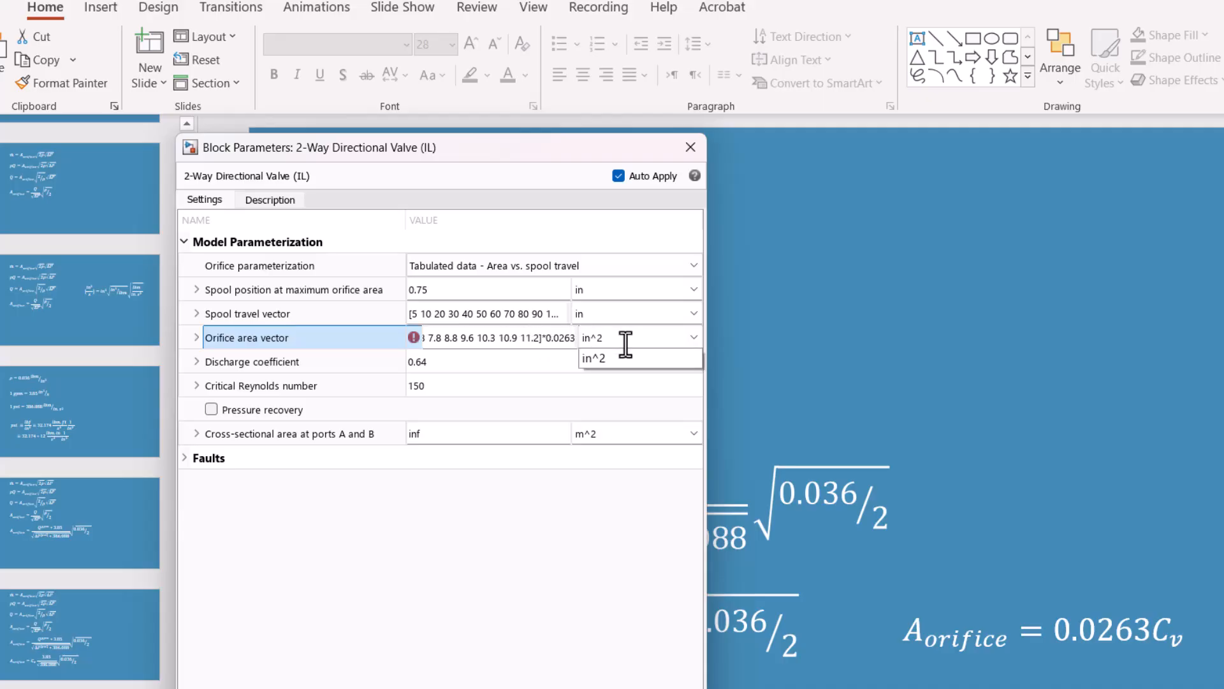
pyautogui.click(474, 487)
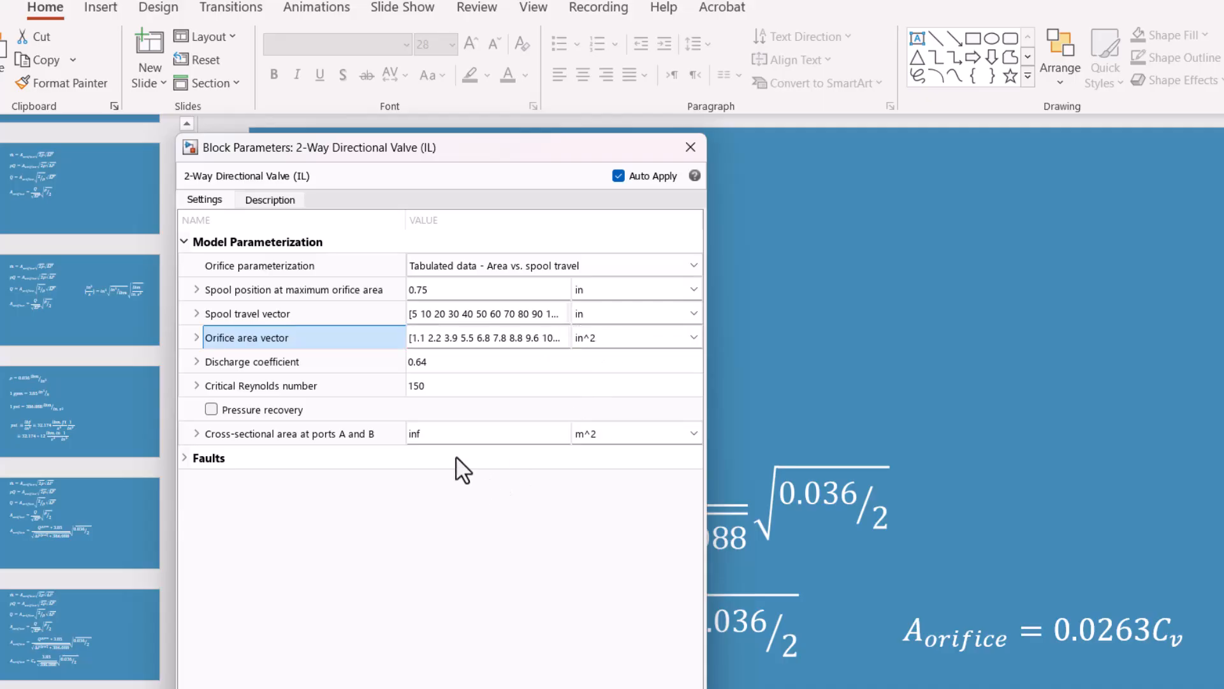
# Set the valve's discharge coefficient to 1 and the unit of the cross-sectional area at ports A and B to in^2
pyautogui.click(443, 367)
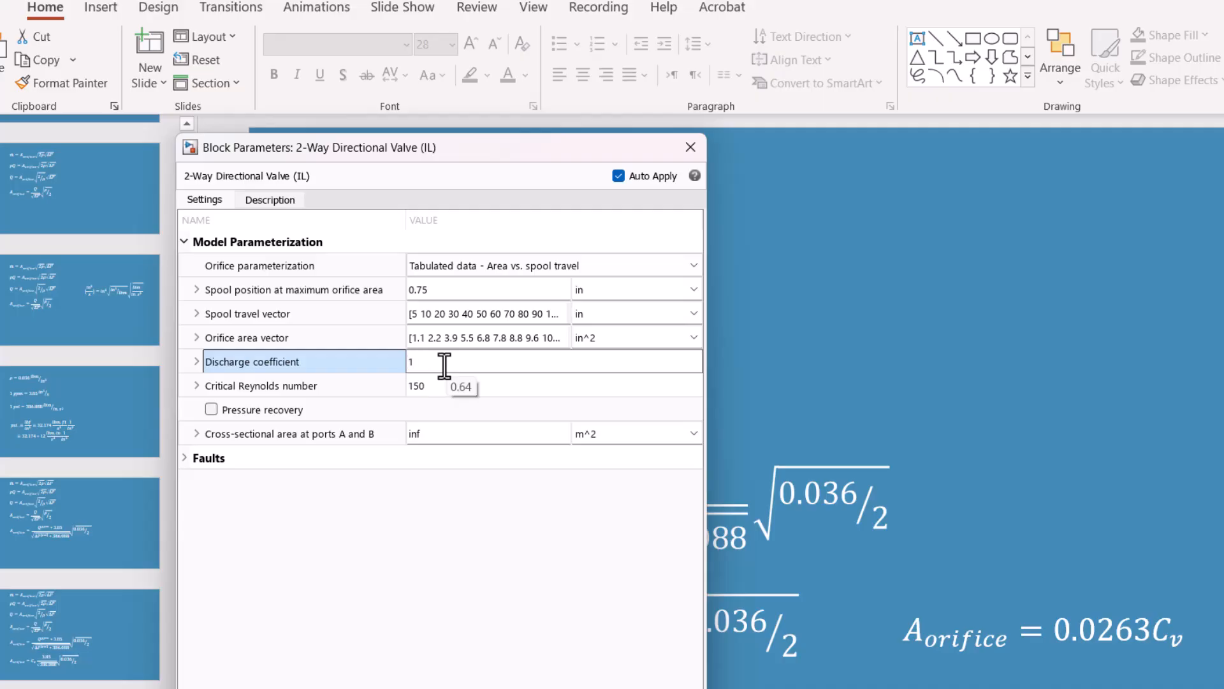
pyautogui.click(392, 507)
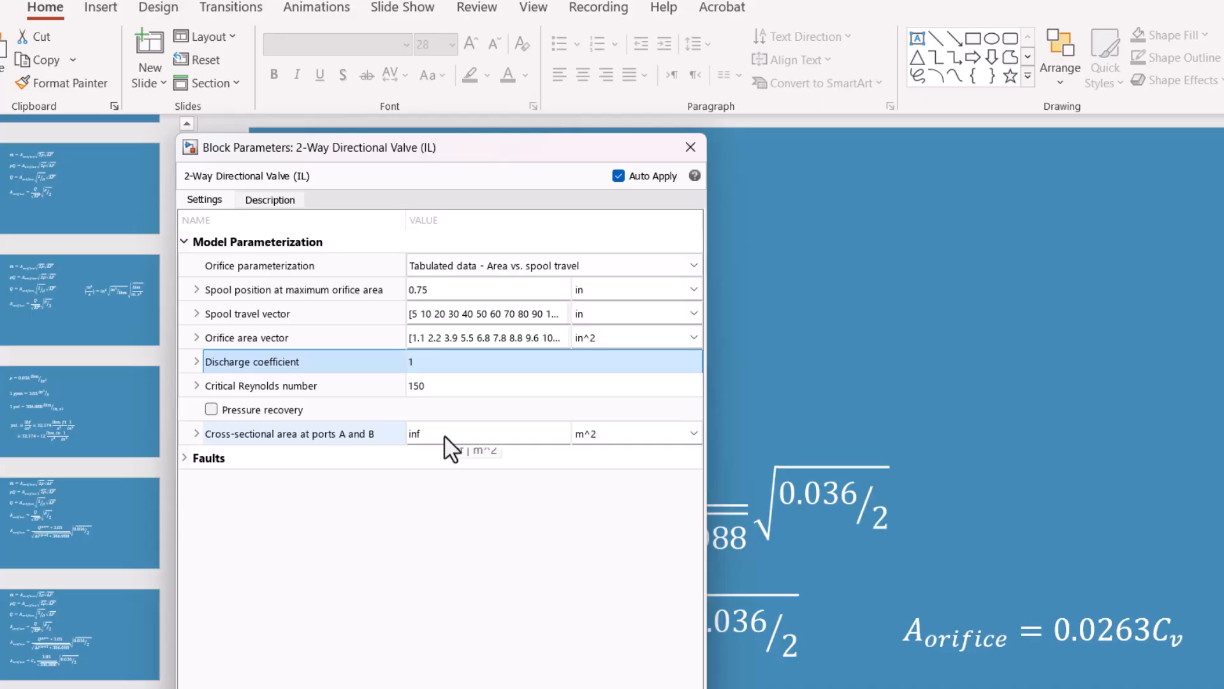
pyautogui.click(532, 433)
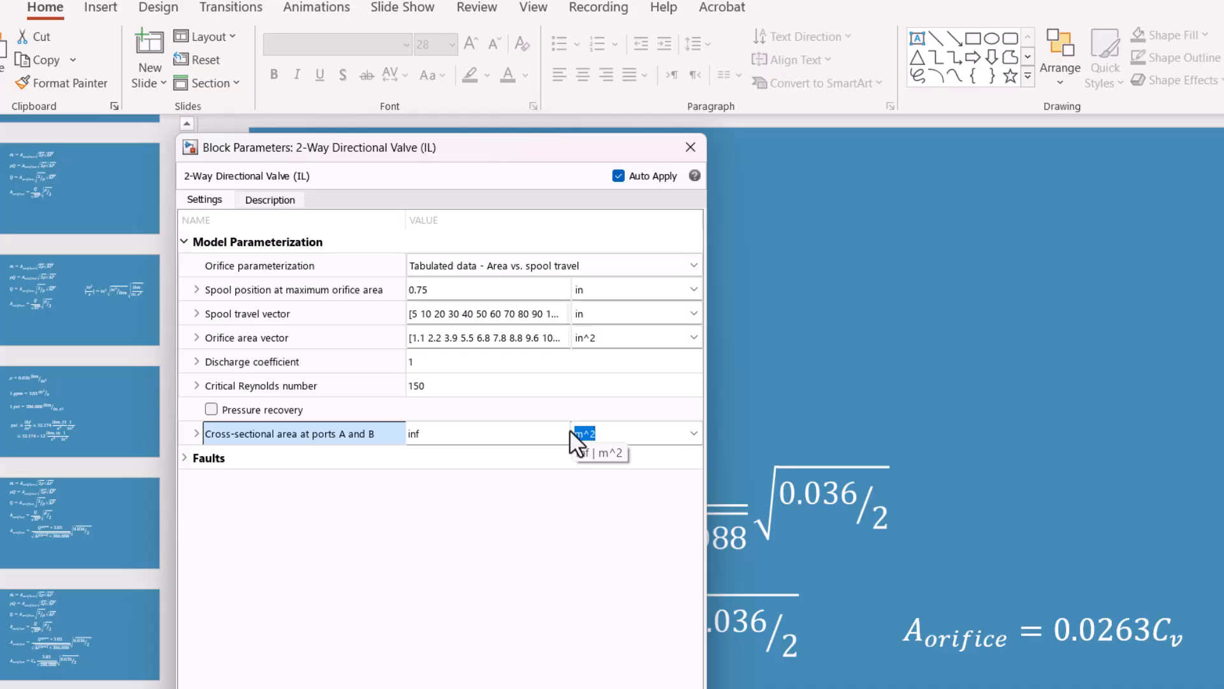
pyautogui.write('in')
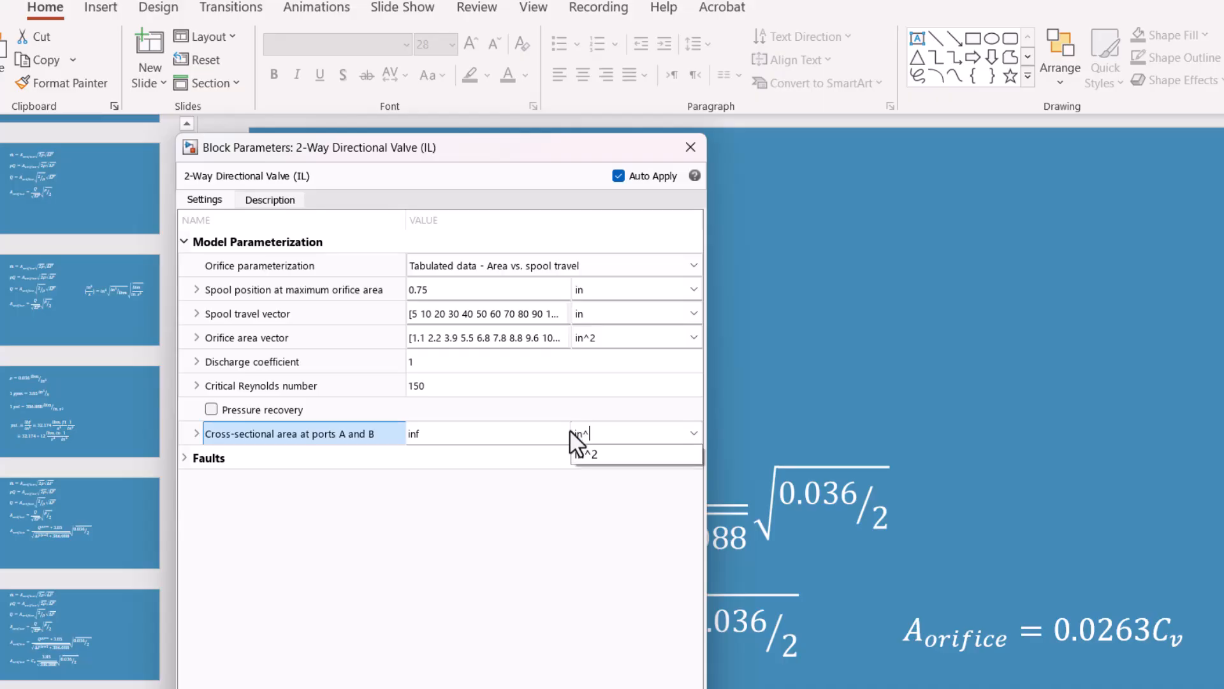
pyautogui.write('^2')
pyautogui.click(584, 453)
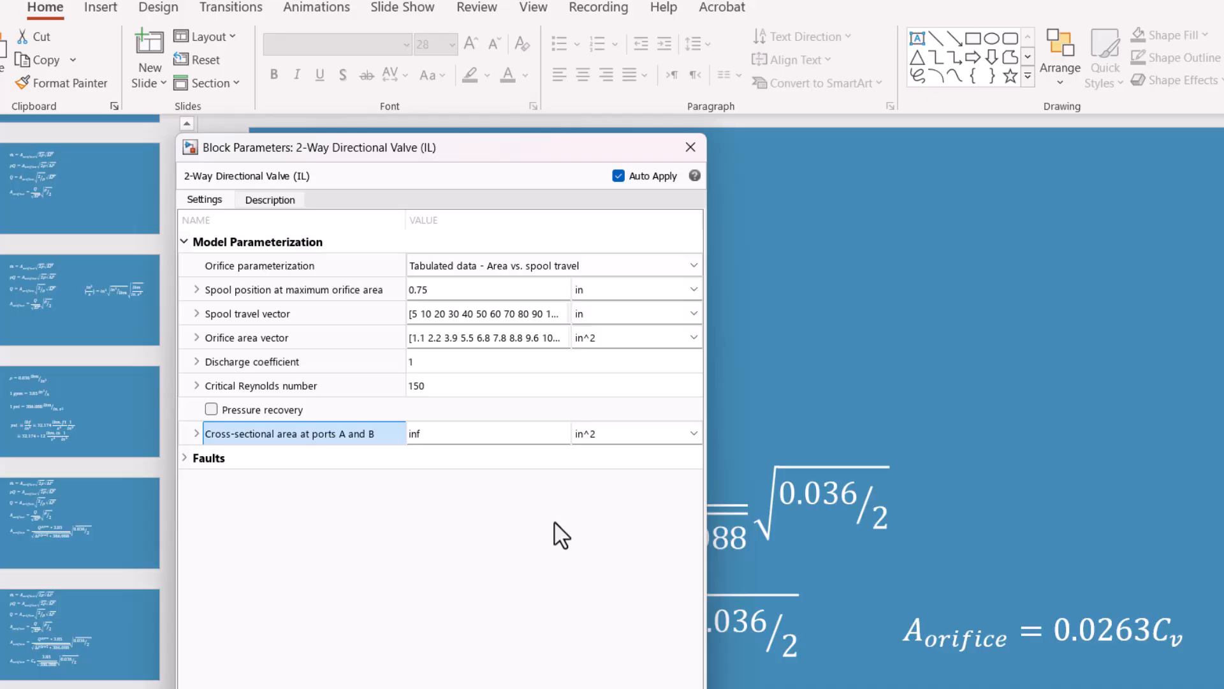
pyautogui.click(689, 145)
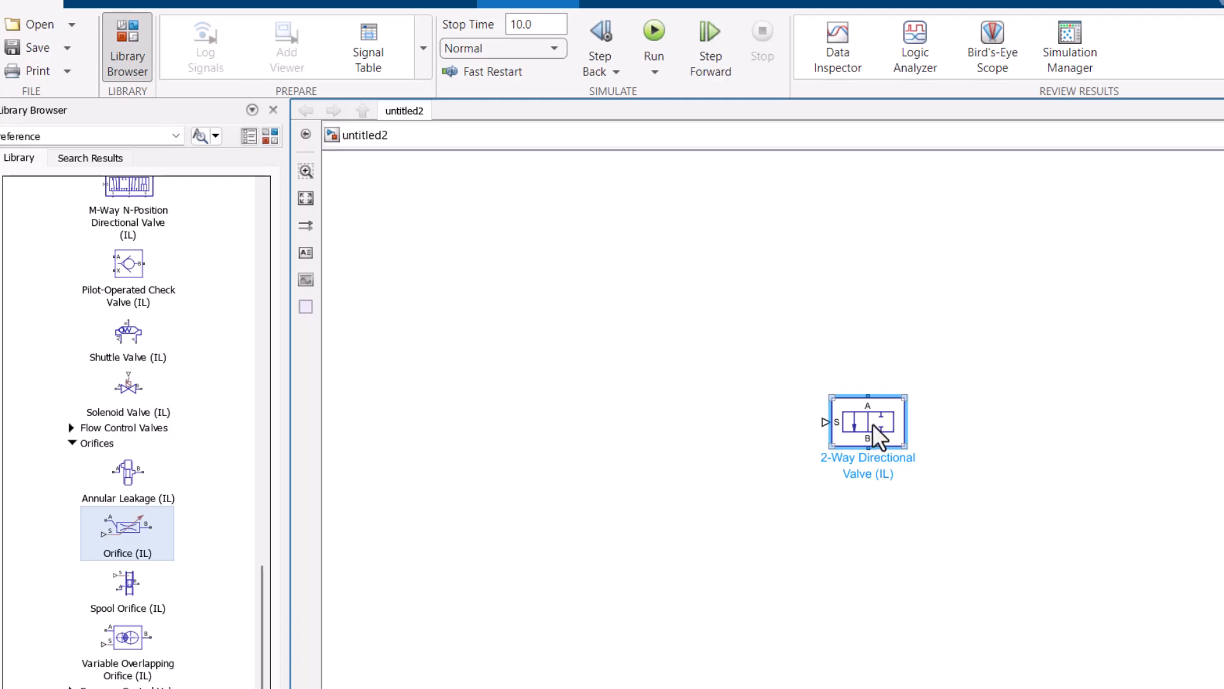
# Flip the 2-Way Directional Valve (IL) block horizontally and connect a new Reservoir (IL) block to its port B
pyautogui.hotkey('ctrl', 'i')
pyautogui.doubleClick(588, 273)
pyautogui.write('reserv')
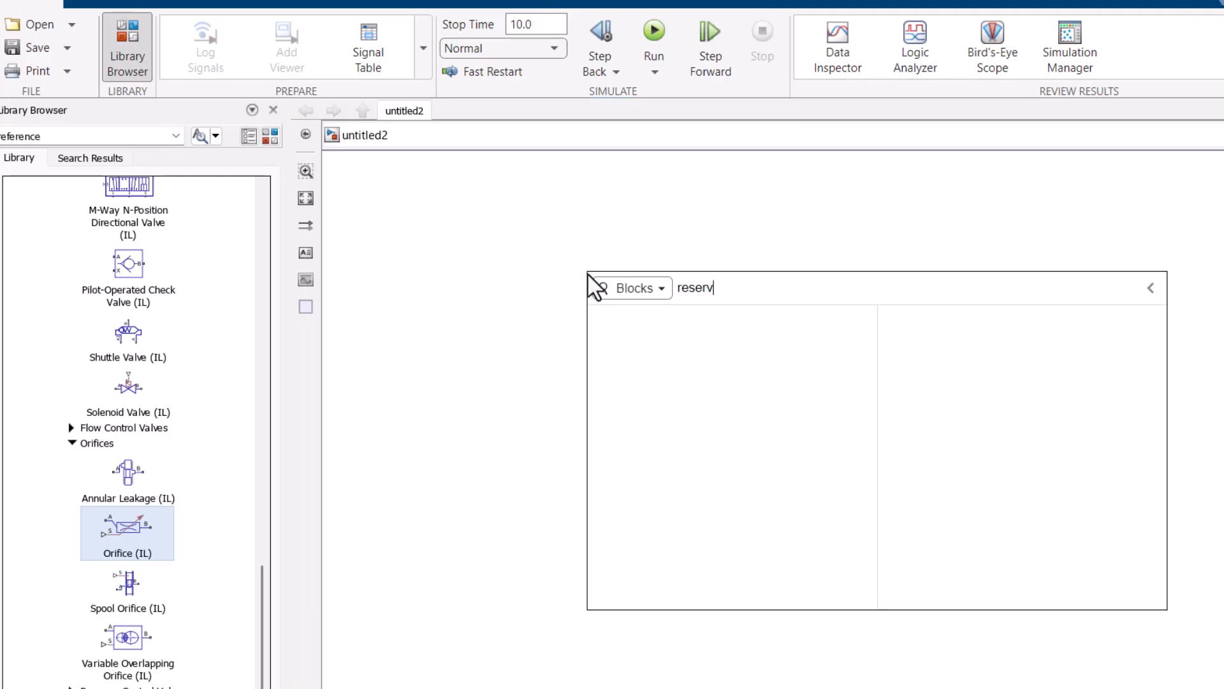
pyautogui.click(669, 327)
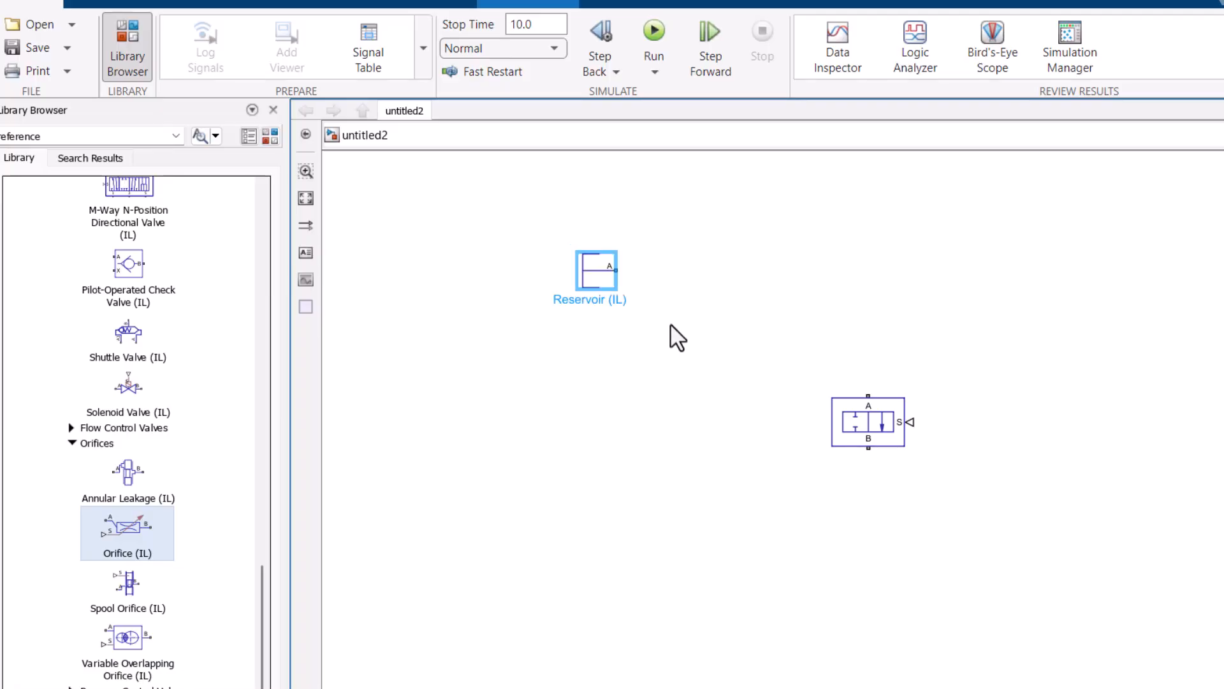
pyautogui.moveTo(588, 263)
pyautogui.mouseDown()
pyautogui.moveTo(621, 579)
pyautogui.moveTo(597, 574)
pyautogui.moveTo(656, 568)
pyautogui.moveTo(868, 448)
pyautogui.mouseUp()
# Copy the reservoir to a spot above the first one and add an Isothermal Liquid Flow Rate Source (IL) beside the copy
pyautogui.moveTo(617, 268); pyautogui.dragTo(622, 269)
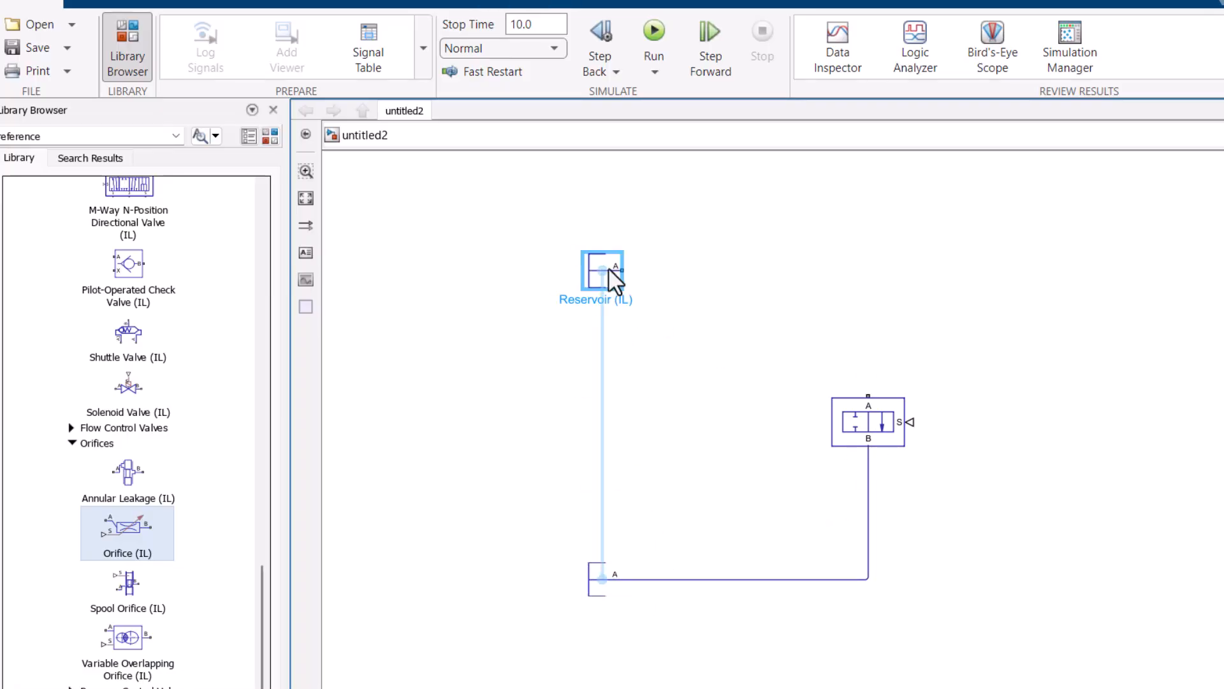
pyautogui.click(655, 287)
pyautogui.scroll(5, 216, 411)
pyautogui.scroll(12, 215, 411)
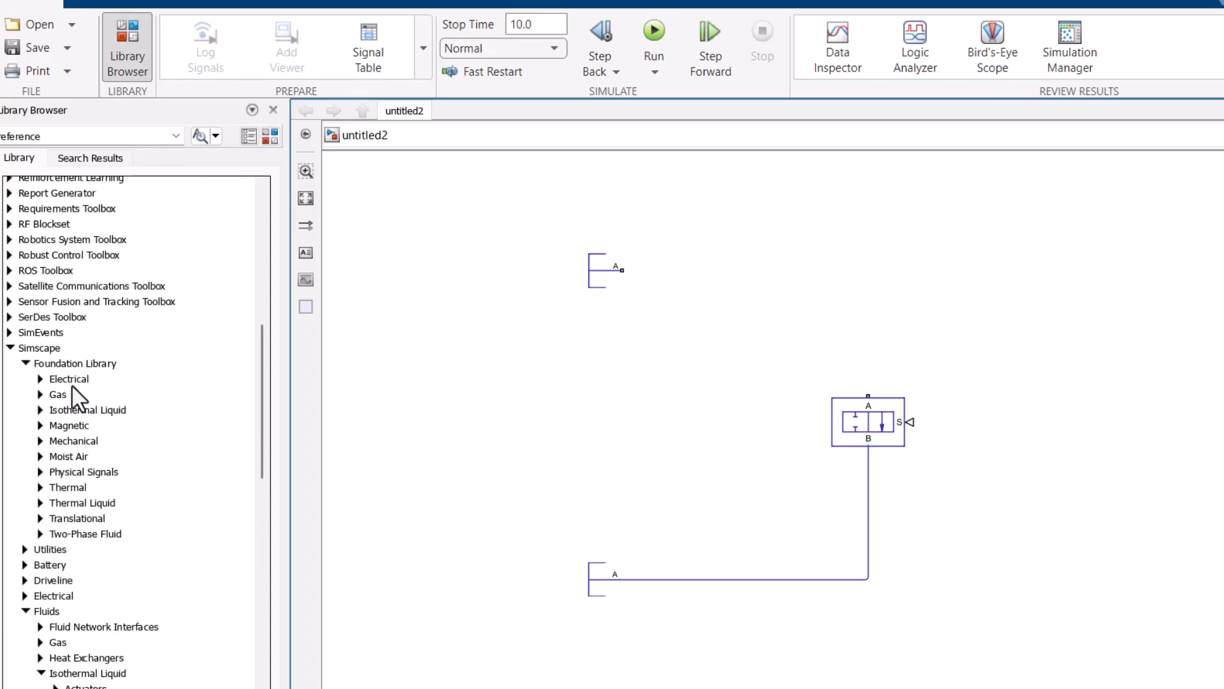
pyautogui.scroll(-1, 74, 447)
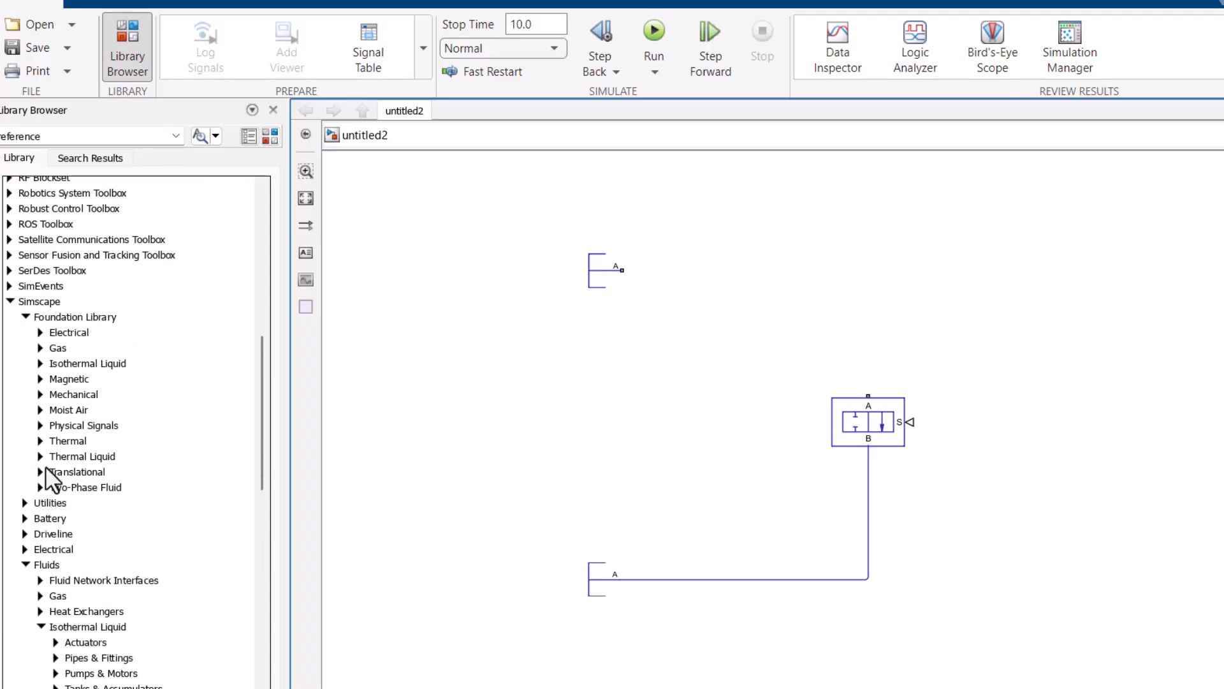
pyautogui.click(40, 364)
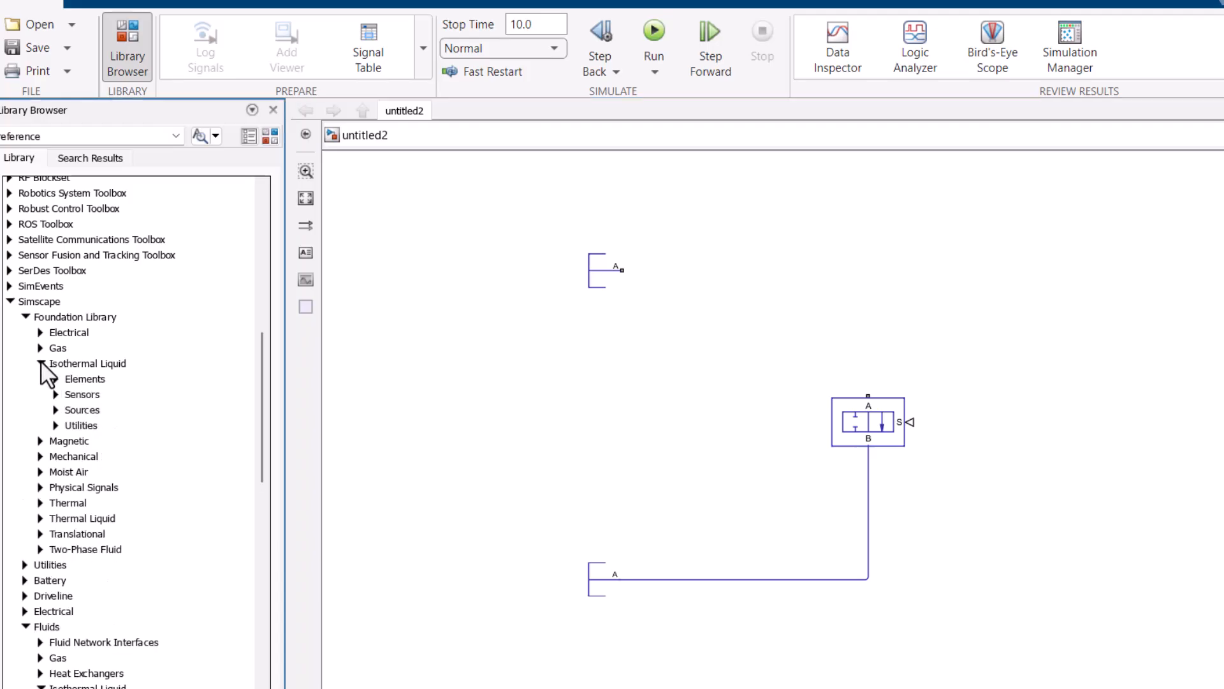
pyautogui.click(56, 410)
pyautogui.moveTo(105, 446); pyautogui.dragTo(700, 271)
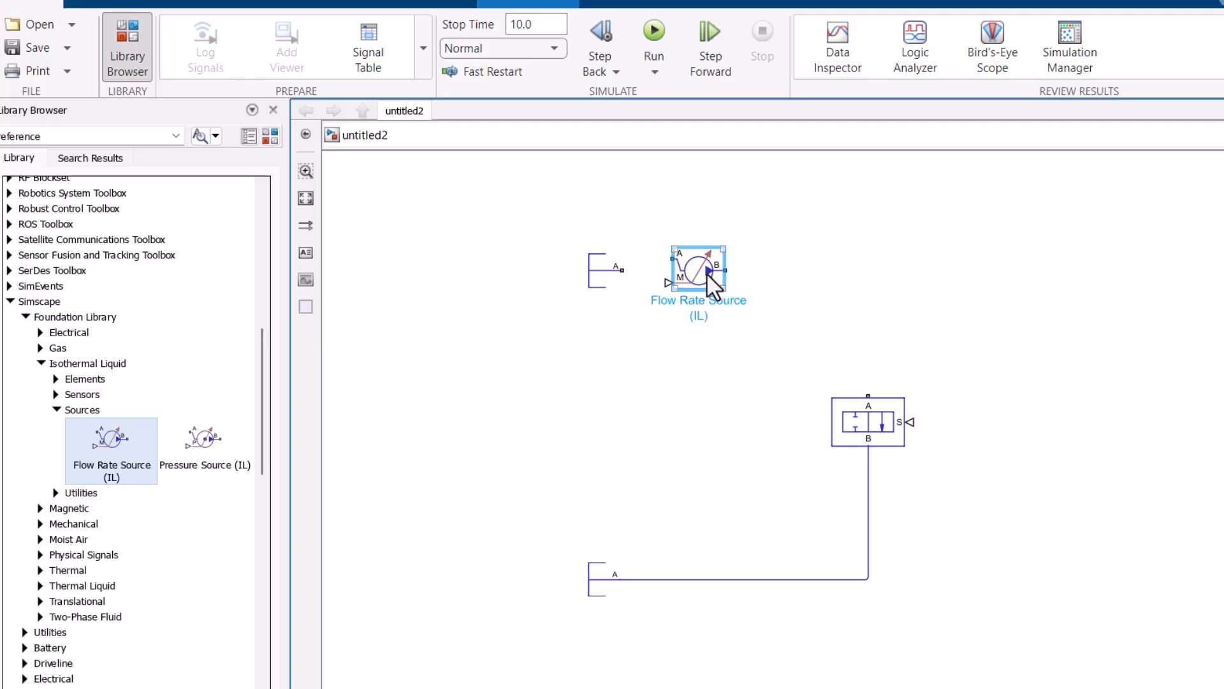
# Configure the Flow Rate Source (IL) as a constant source with volumetric flow rate in gpm
pyautogui.doubleClick(707, 273)
pyautogui.click(1000, 191)
pyautogui.click(978, 211)
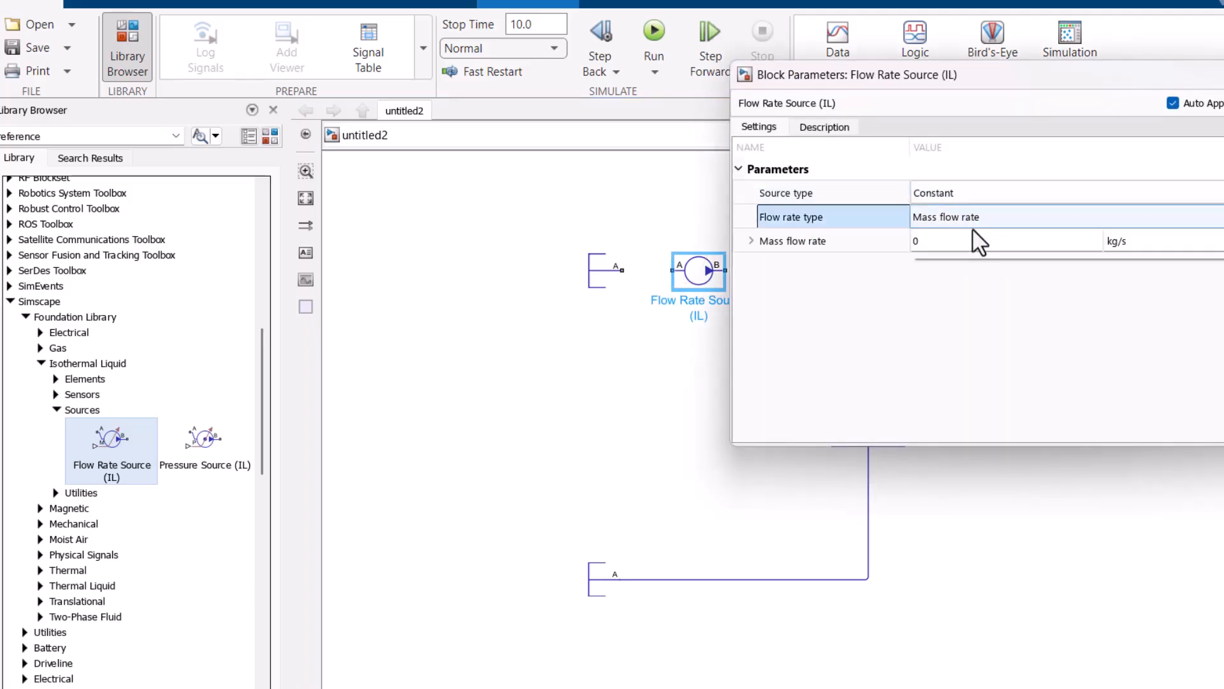
pyautogui.click(1154, 240)
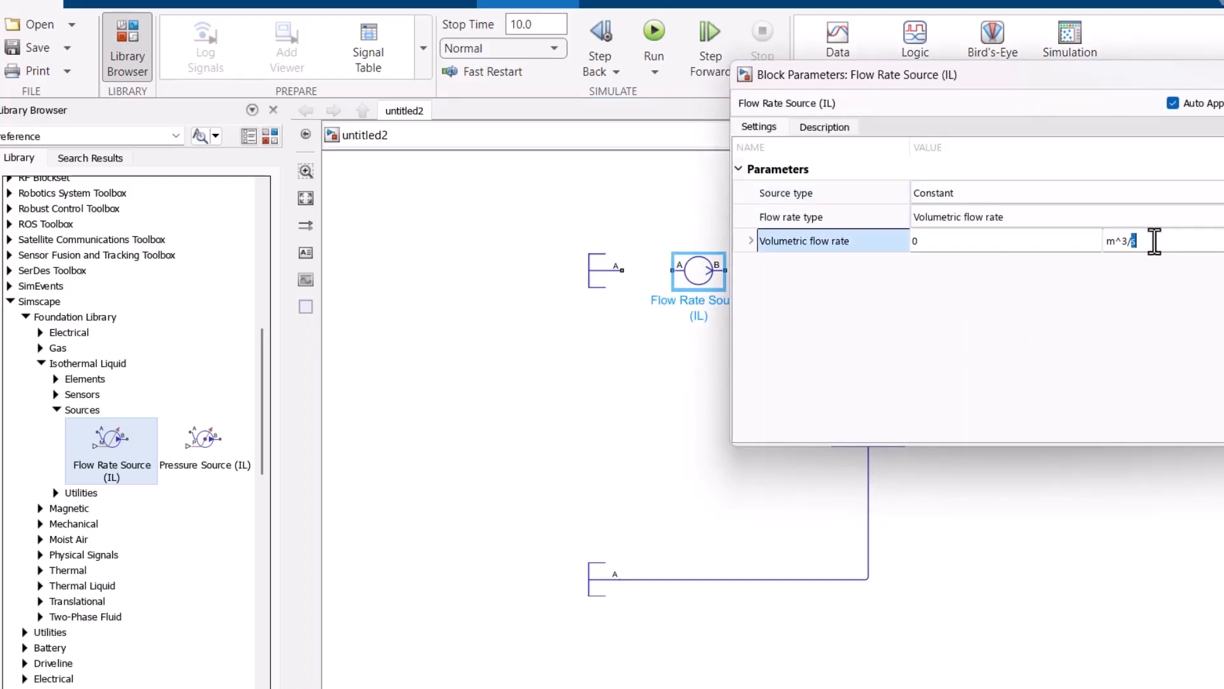
pyautogui.write('gpm')
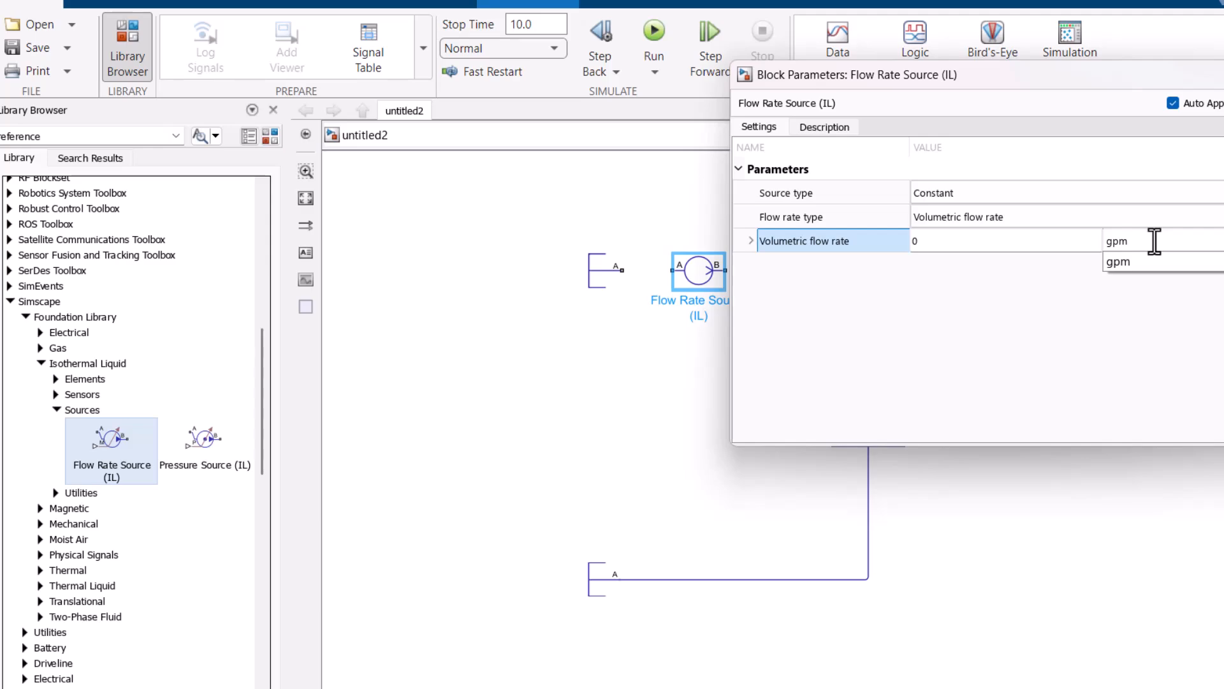
pyautogui.click(1082, 310)
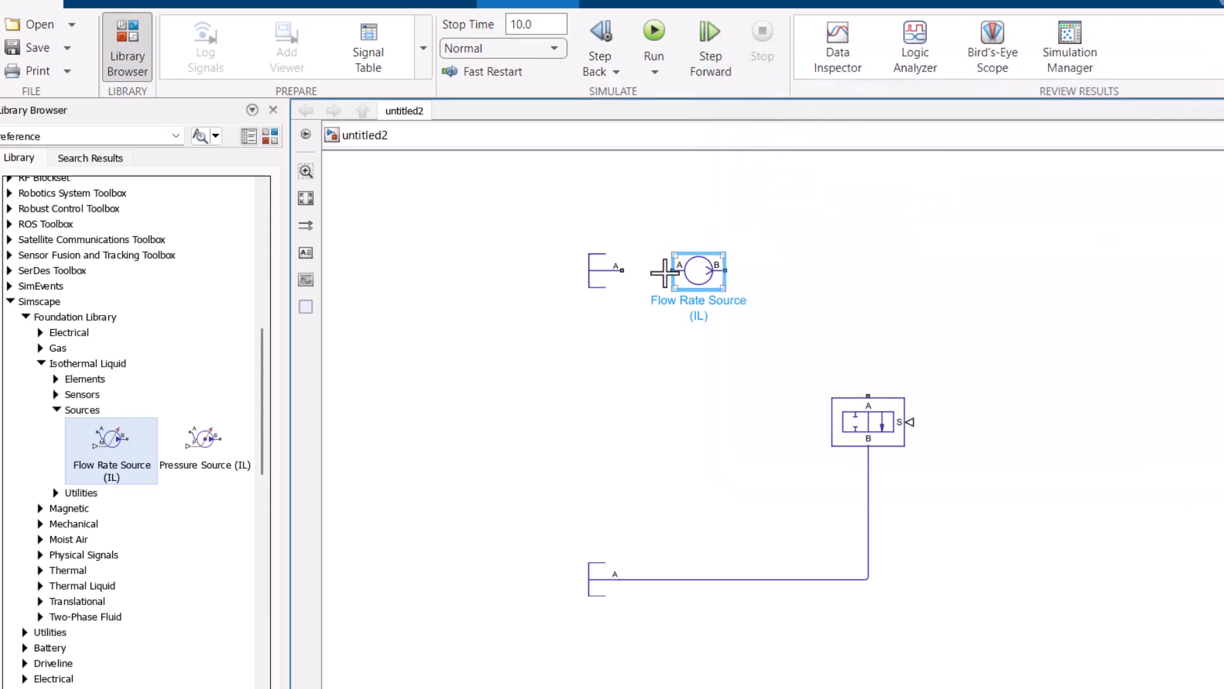
# Wire the flow rate source between the upper reservoir and valve port A, and connect a Pressure Sensor (IL) across valve ports A and B
pyautogui.moveTo(673, 270); pyautogui.dragTo(621, 270)
pyautogui.moveTo(727, 274); pyautogui.dragTo(868, 398)
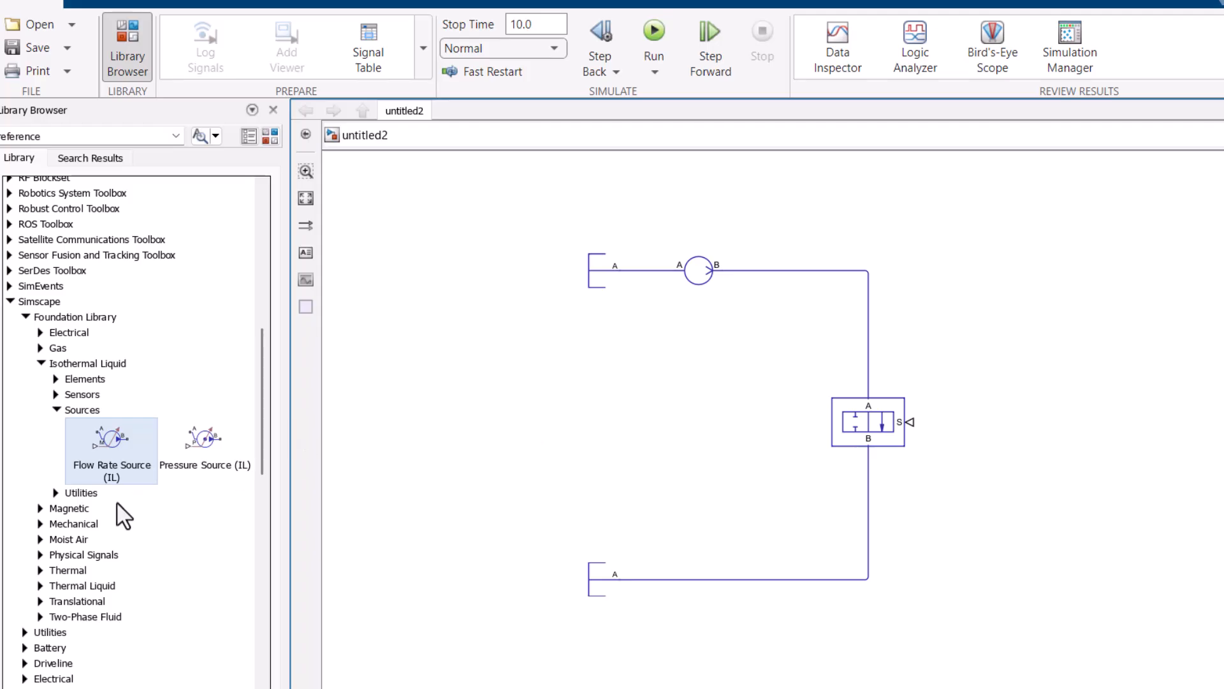
pyautogui.click(56, 395)
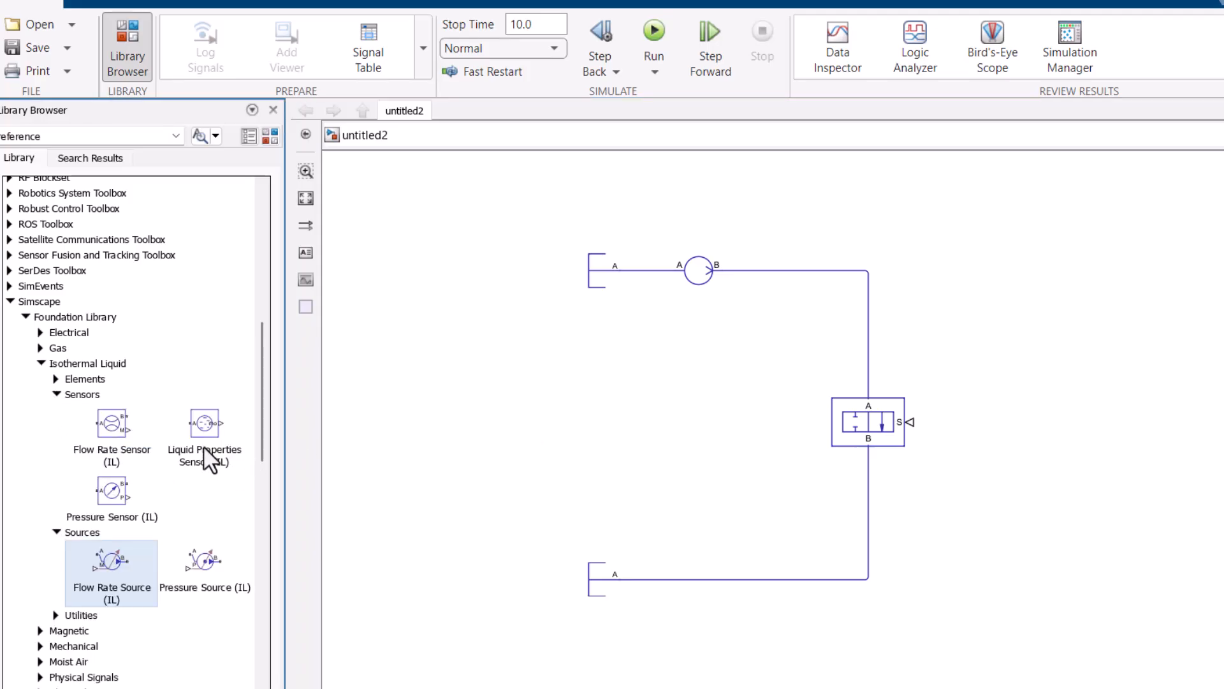
pyautogui.moveTo(110, 491)
pyautogui.mouseDown()
pyautogui.moveTo(643, 422)
pyautogui.moveTo(738, 422)
pyautogui.moveTo(866, 356)
pyautogui.mouseUp()
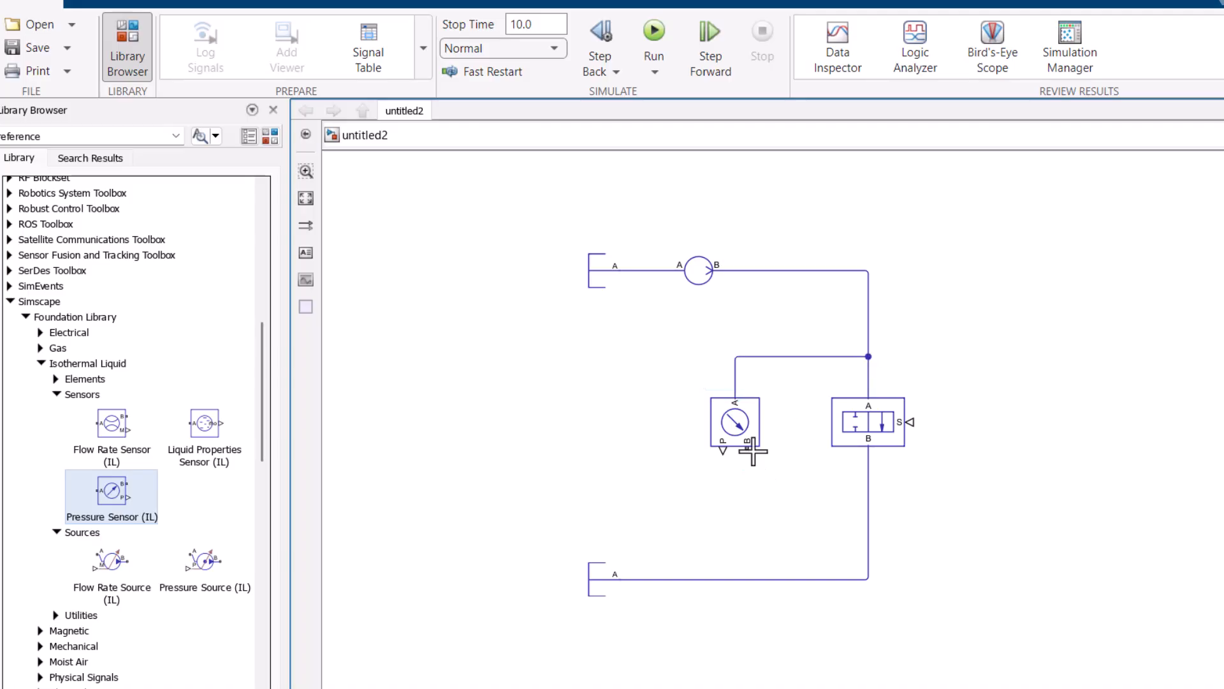
pyautogui.moveTo(747, 449); pyautogui.dragTo(867, 473)
# Add a PS-Simulink Converter on the pressure sensor's P output and set its output signal unit to psi
pyautogui.doubleClick(584, 503)
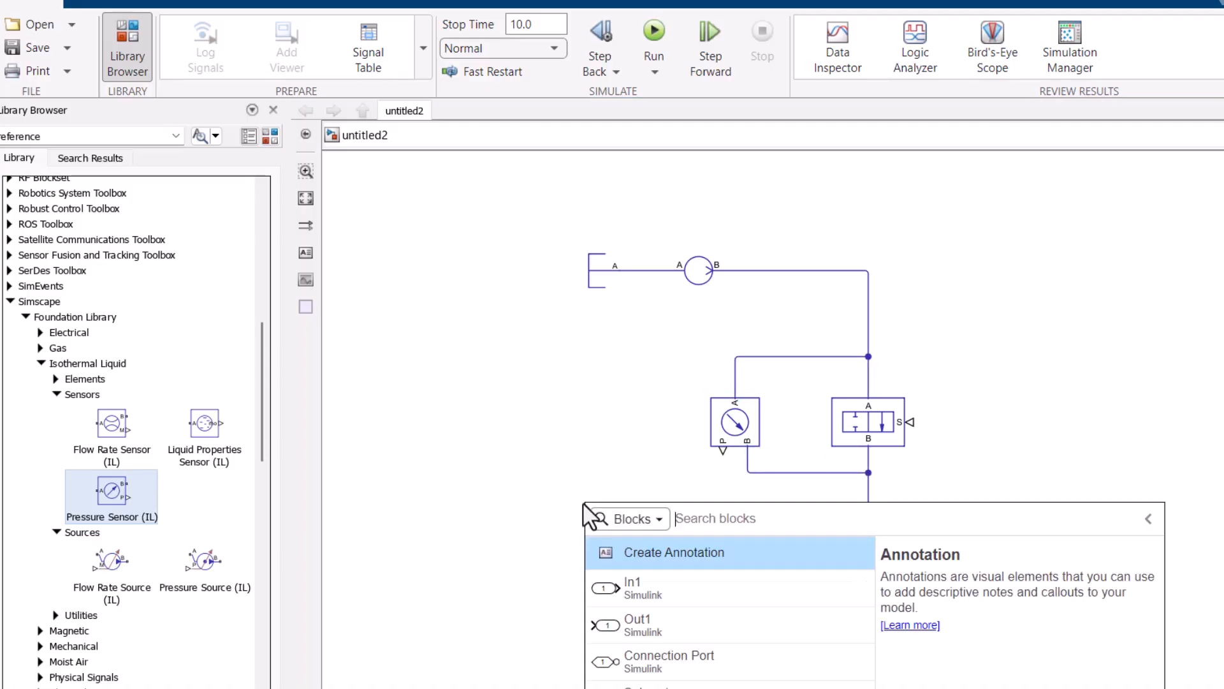
pyautogui.write('ps-si')
pyautogui.press('Return')
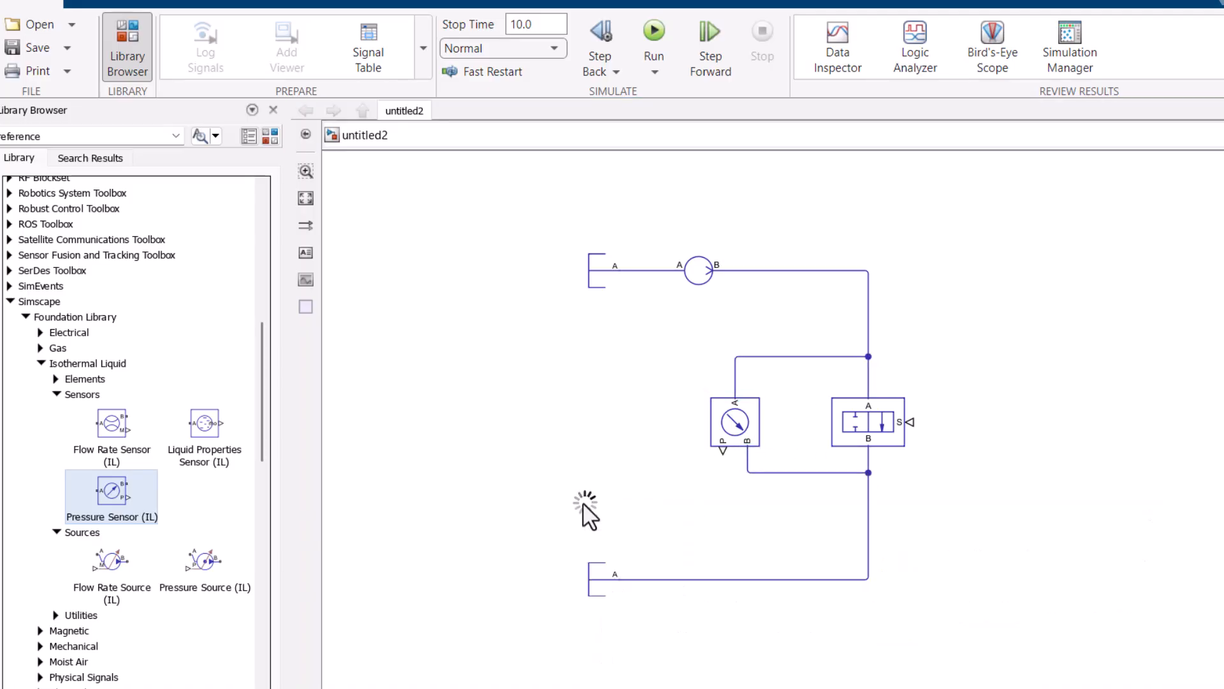
pyautogui.moveTo(583, 502); pyautogui.dragTo(720, 455)
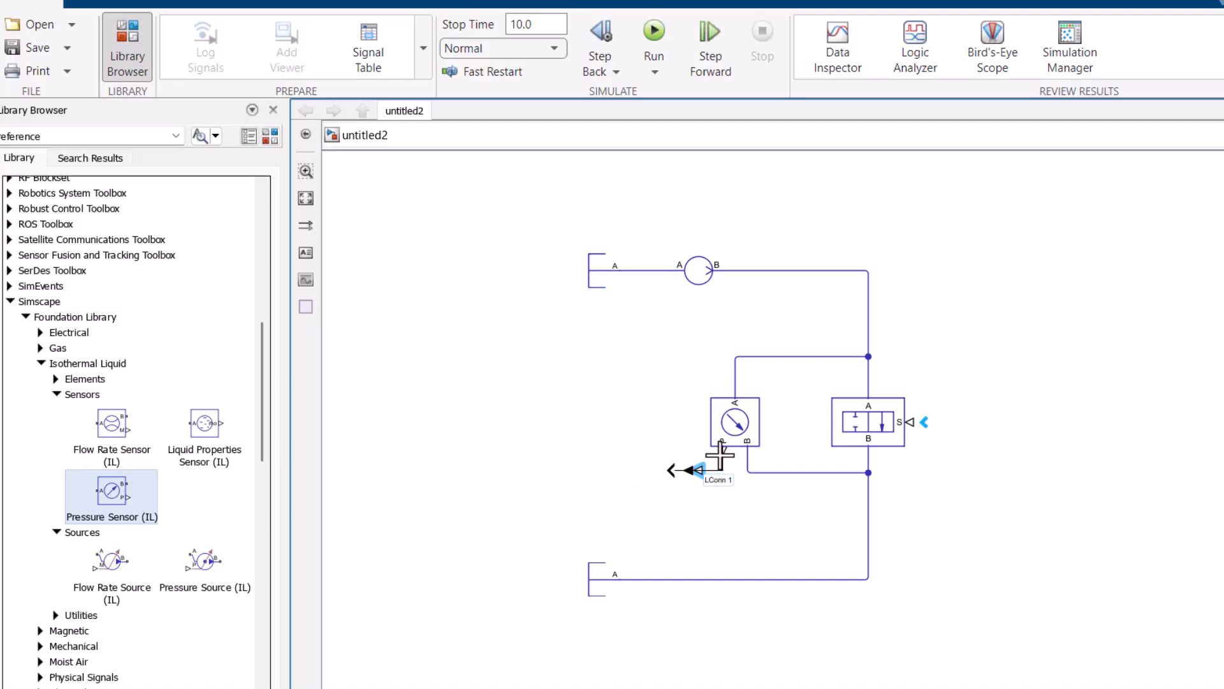
pyautogui.doubleClick(685, 470)
pyautogui.click(916, 392)
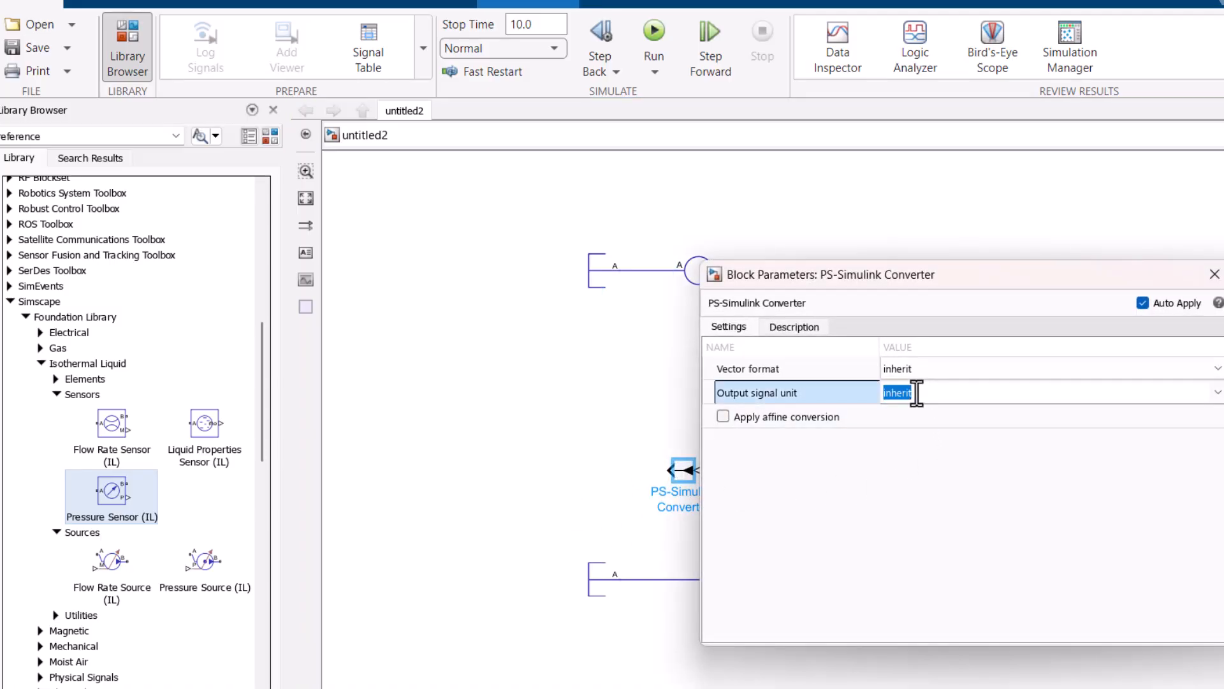
pyautogui.write('psi')
pyautogui.press('Return')
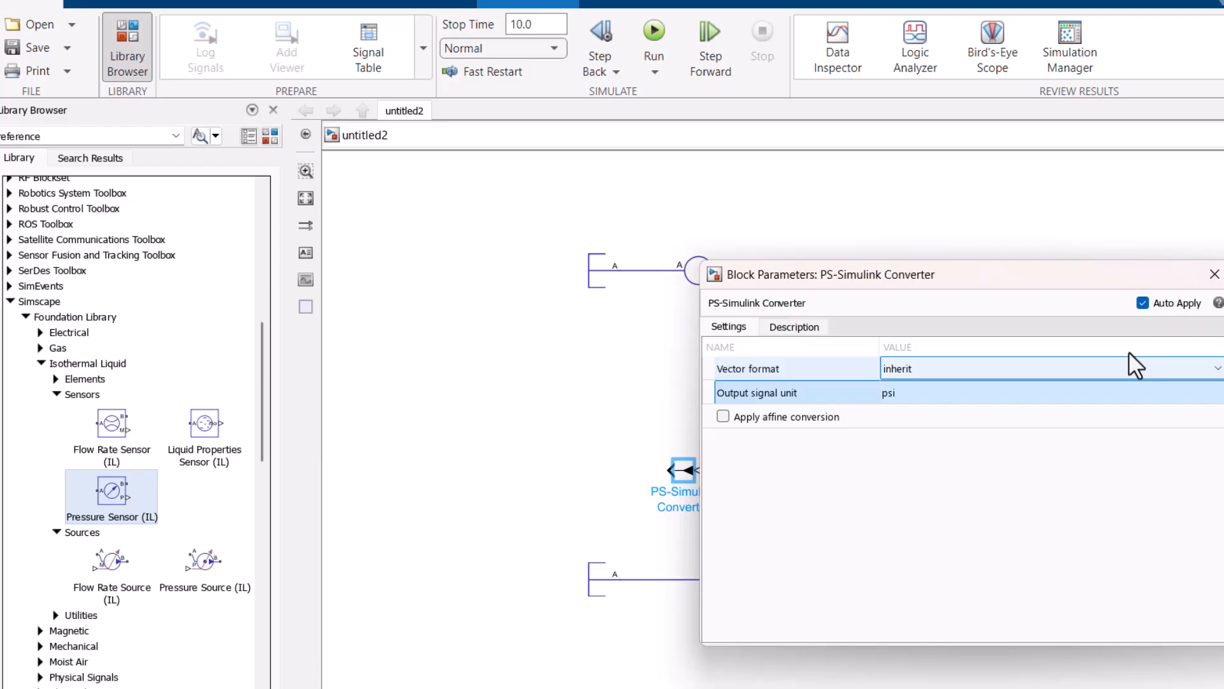
pyautogui.click(1215, 275)
# Add a Display block and connect it to the output of the PS-Simulink Converter
pyautogui.doubleClick(523, 505)
pyautogui.write('displ')
pyautogui.press('Return')
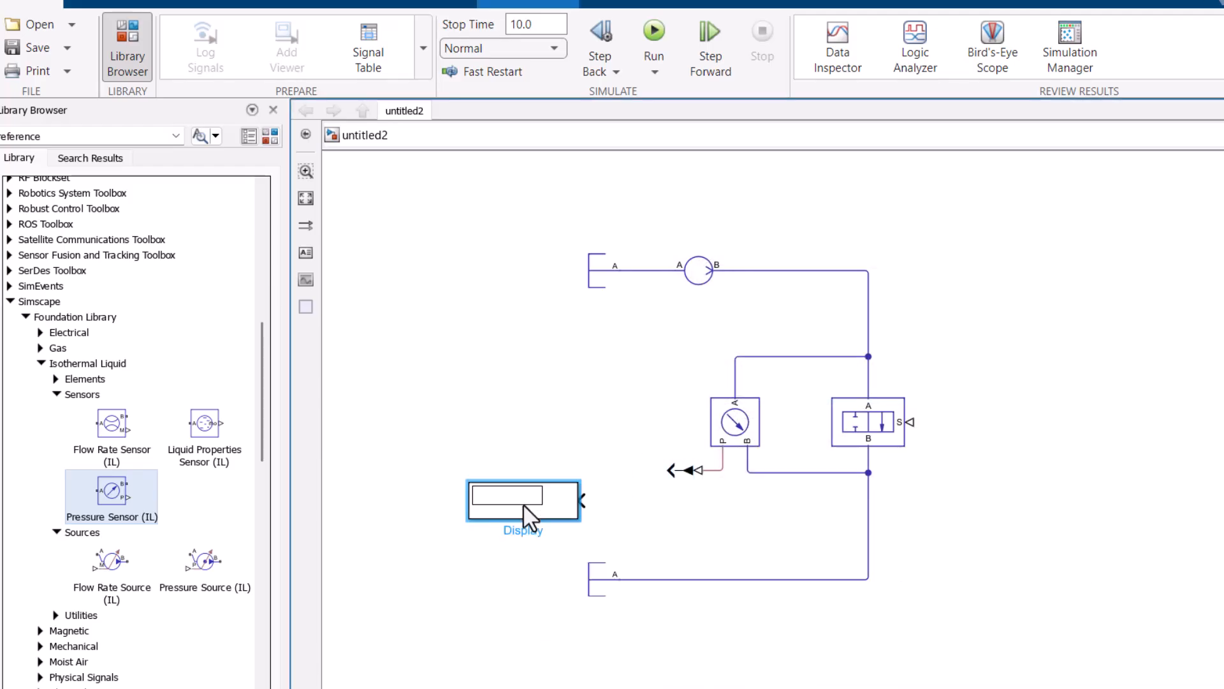
pyautogui.moveTo(523, 504); pyautogui.dragTo(621, 484)
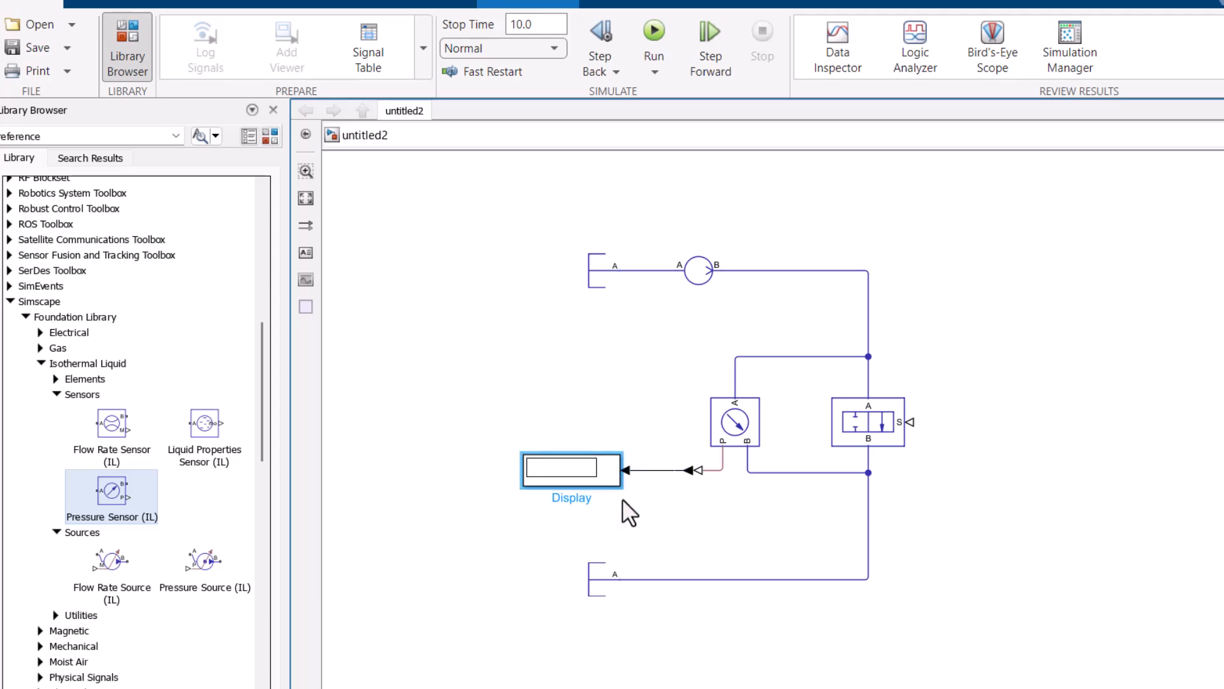
pyautogui.moveTo(582, 464); pyautogui.dragTo(613, 466)
pyautogui.click(657, 529)
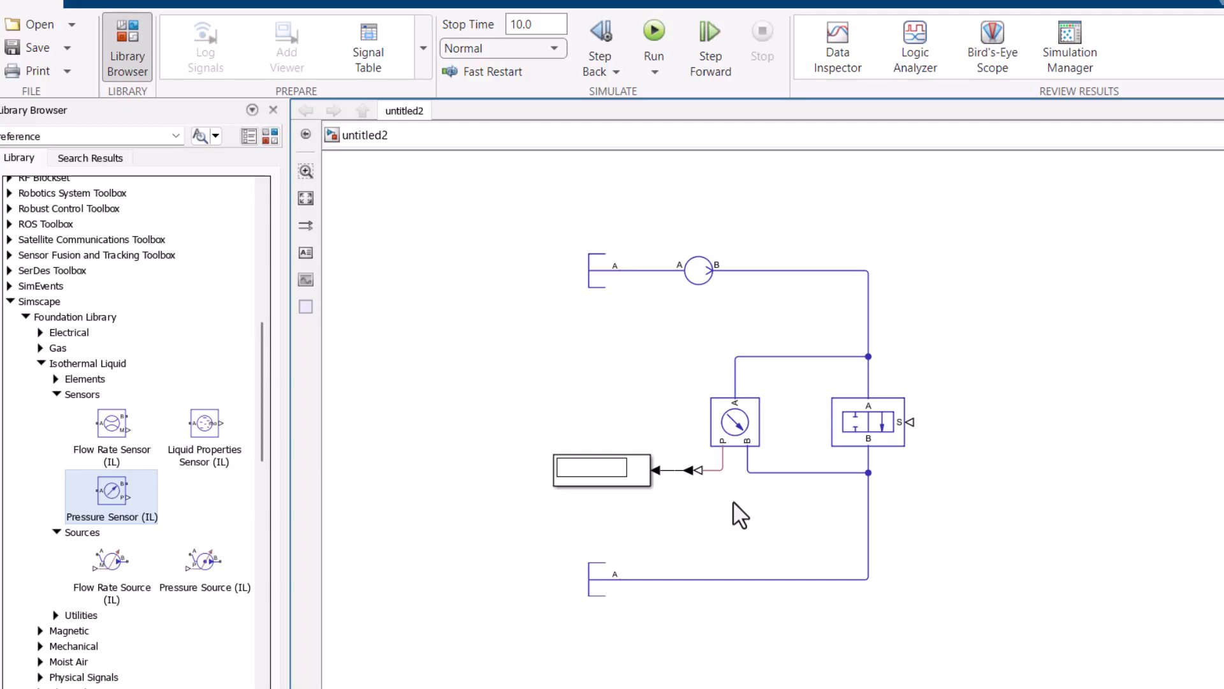
# Shift both reservoir blocks outward, away from the valve, keeping them aligned with each other
pyautogui.moveTo(606, 569); pyautogui.dragTo(576, 571)
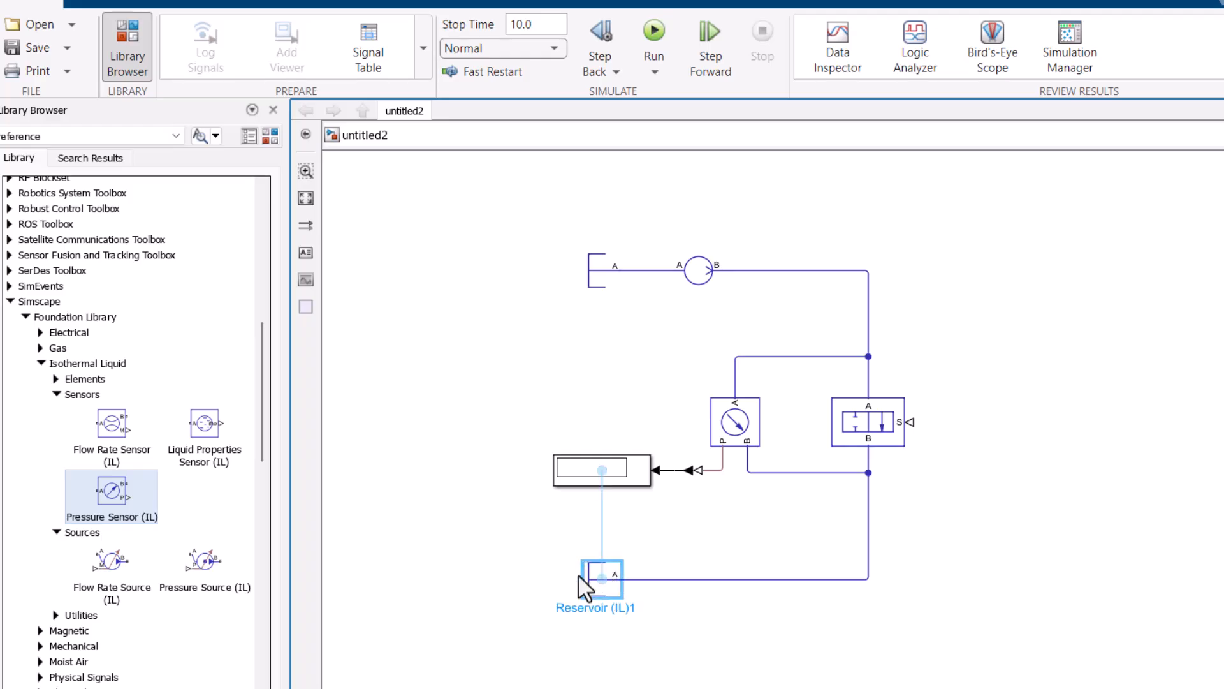
pyautogui.click(605, 269)
pyautogui.moveTo(605, 269); pyautogui.dragTo(574, 269)
pyautogui.click(622, 389)
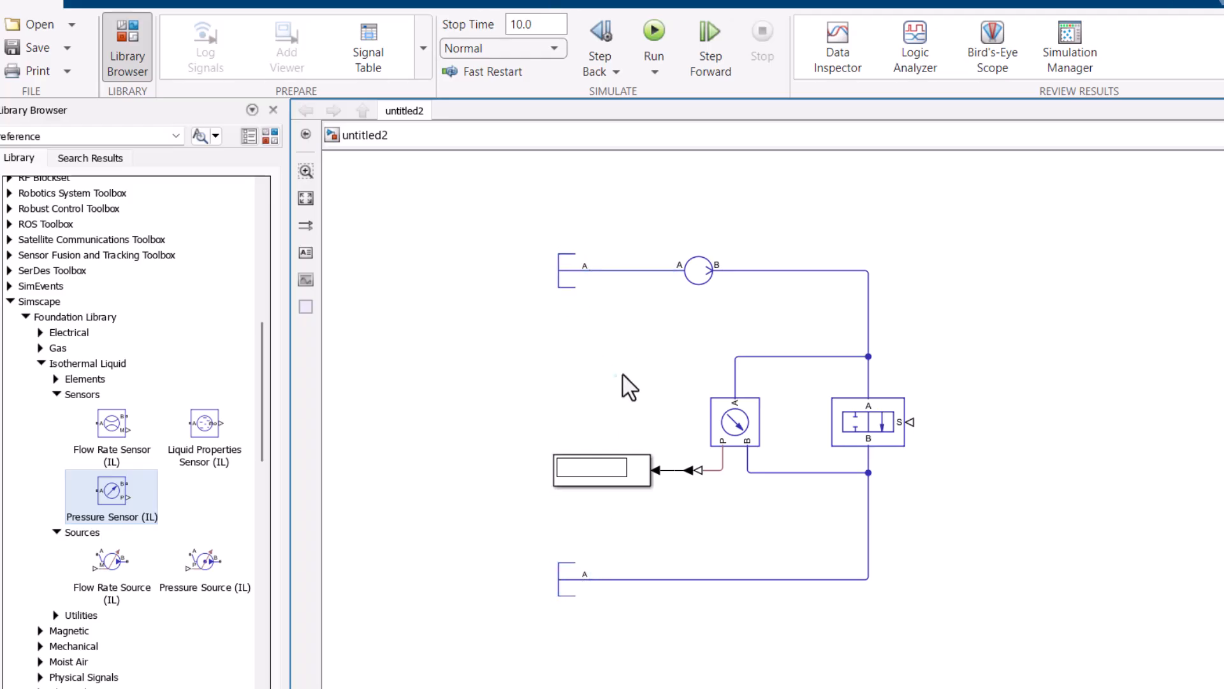
# Look up the Cv at 40 percent open for the 1 in. valve with .81 trim in 4-CV-Tables.pdf and return to Simulink
pyautogui.hotkey('alt', 'Tab')
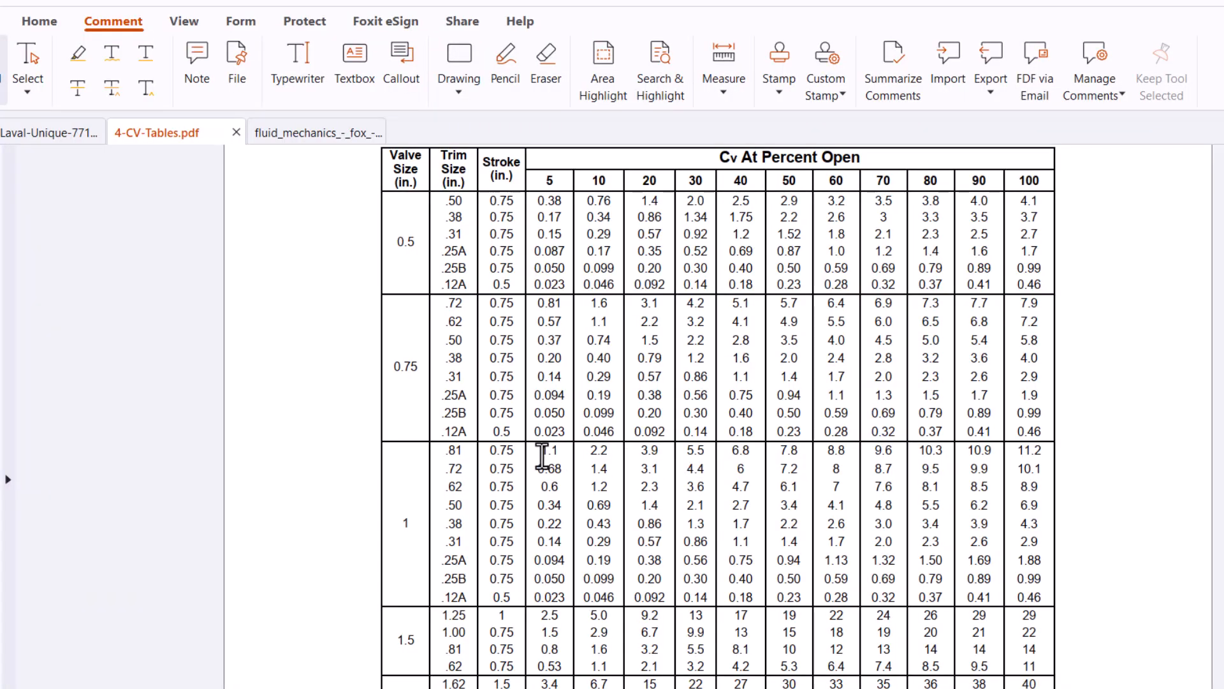
pyautogui.moveTo(541, 451); pyautogui.dragTo(1040, 456)
pyautogui.moveTo(742, 180); pyautogui.dragTo(747, 182)
pyautogui.moveTo(732, 456); pyautogui.dragTo(748, 457)
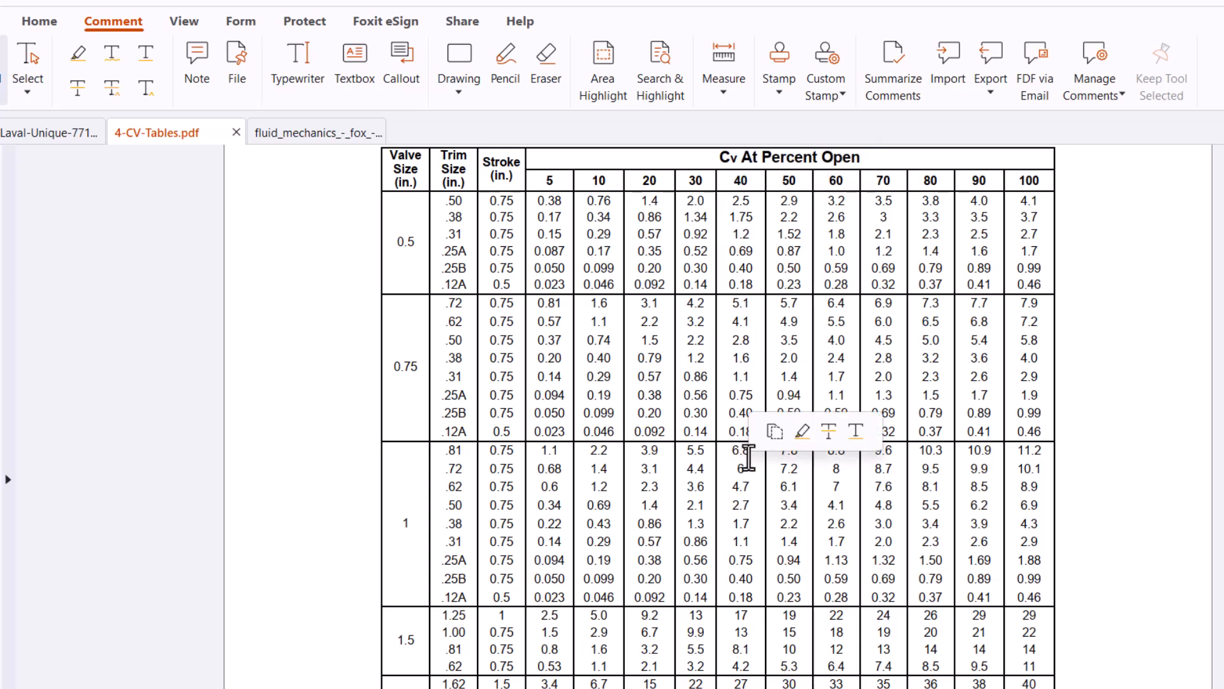
pyautogui.moveTo(733, 180); pyautogui.dragTo(747, 181)
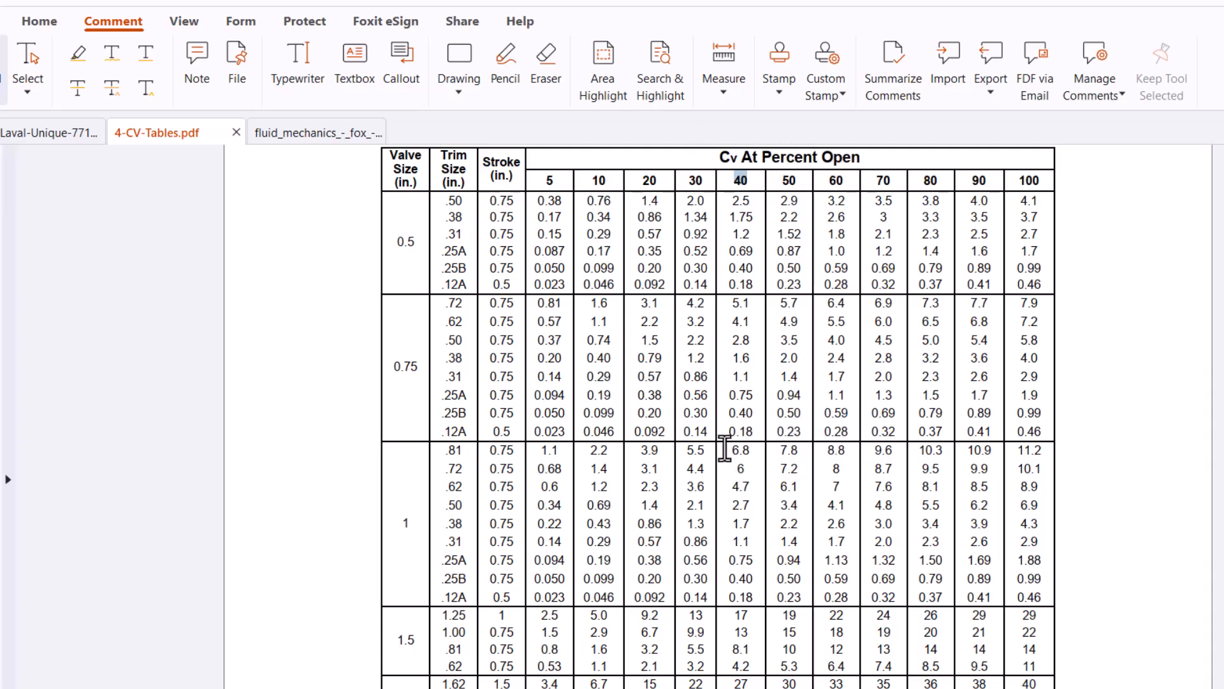
pyautogui.moveTo(731, 451); pyautogui.dragTo(747, 453)
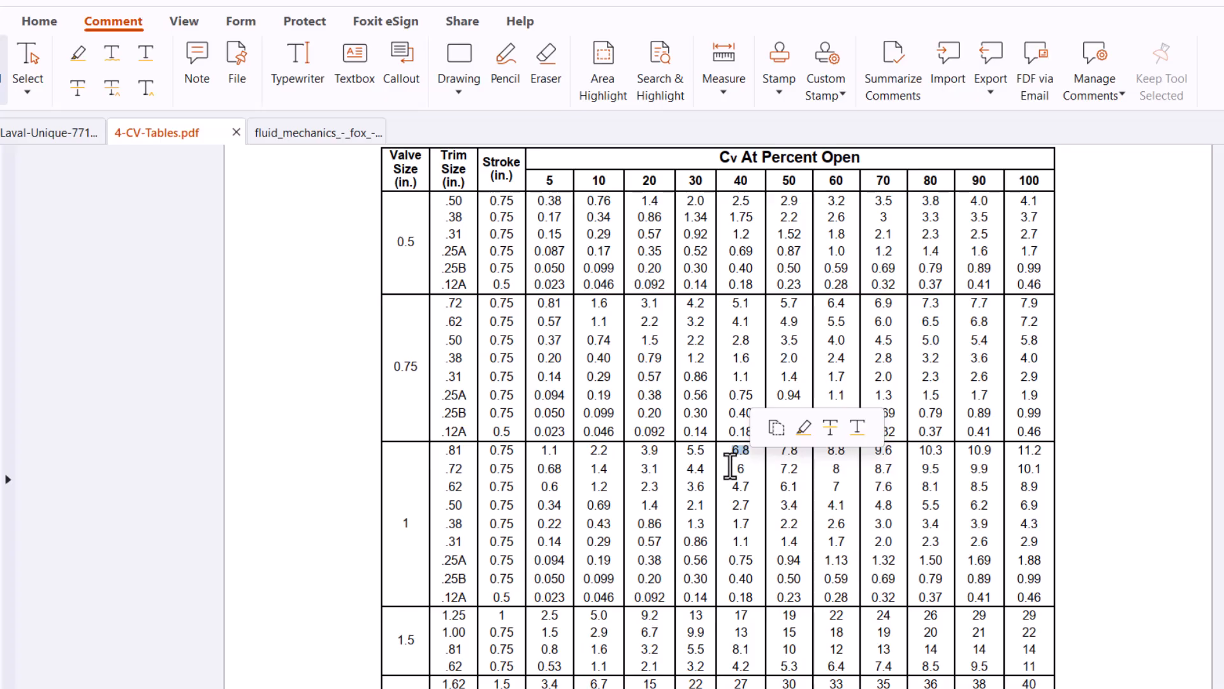
pyautogui.hotkey('alt', 'Tab')
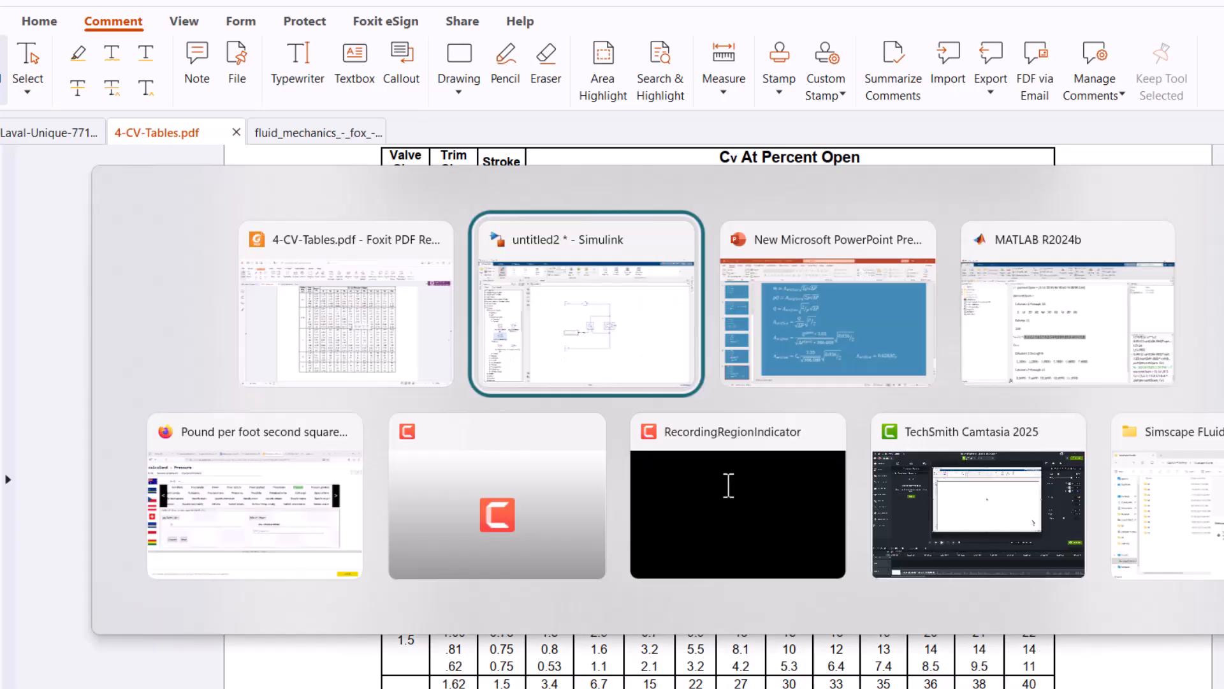
# Set the Flow Rate Source (IL) block's volumetric flow rate to 6.8 gpm
pyautogui.doubleClick(699, 271)
pyautogui.click(1005, 246)
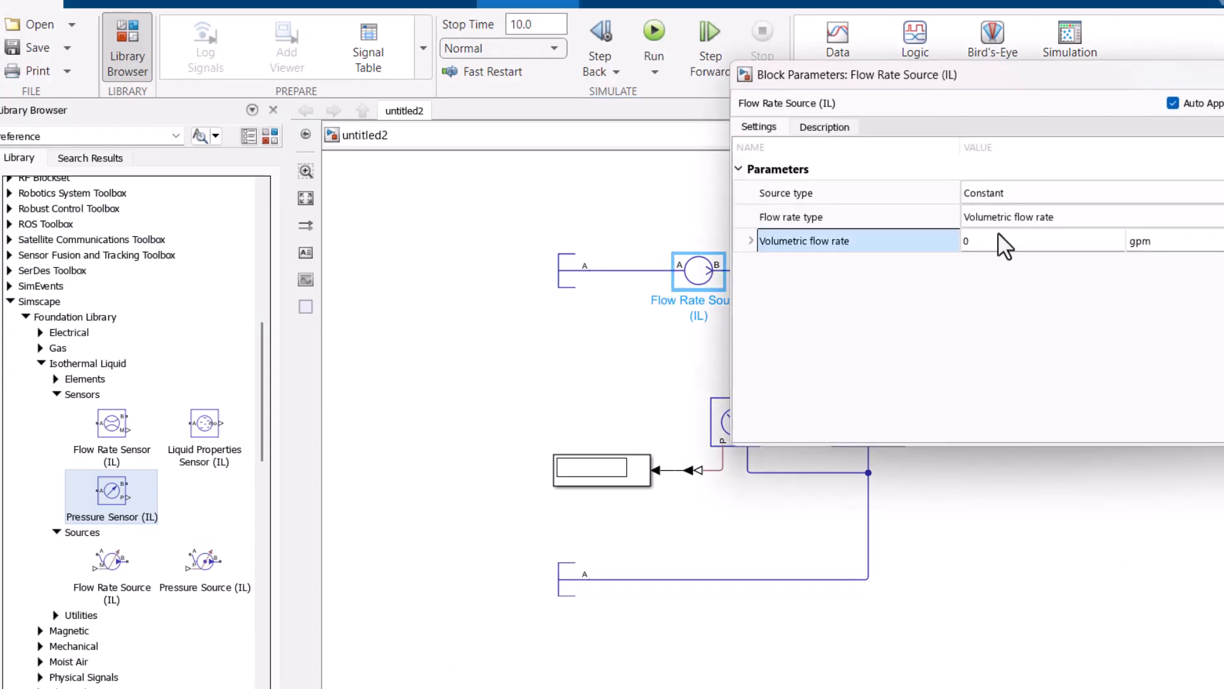
pyautogui.press('BackSpace')
pyautogui.write('6.8')
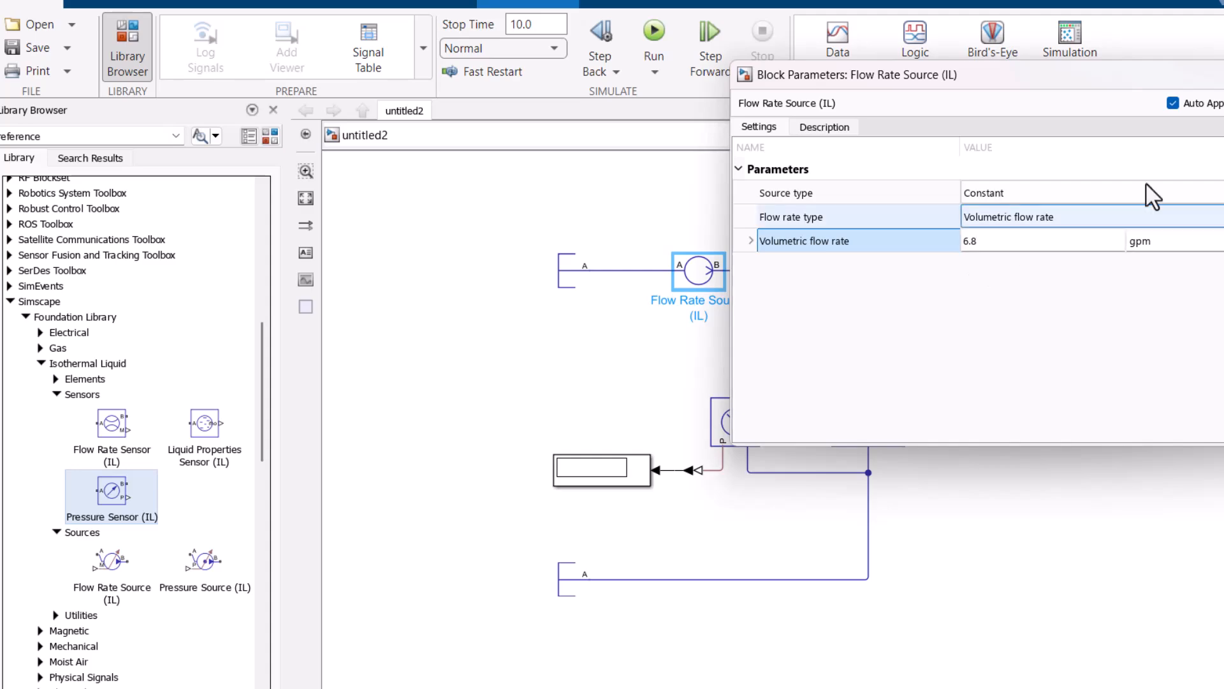
pyautogui.click(1223, 75)
# Add a PS Constant block beside the directional valve and connect it to the valve's S port
pyautogui.click(970, 429)
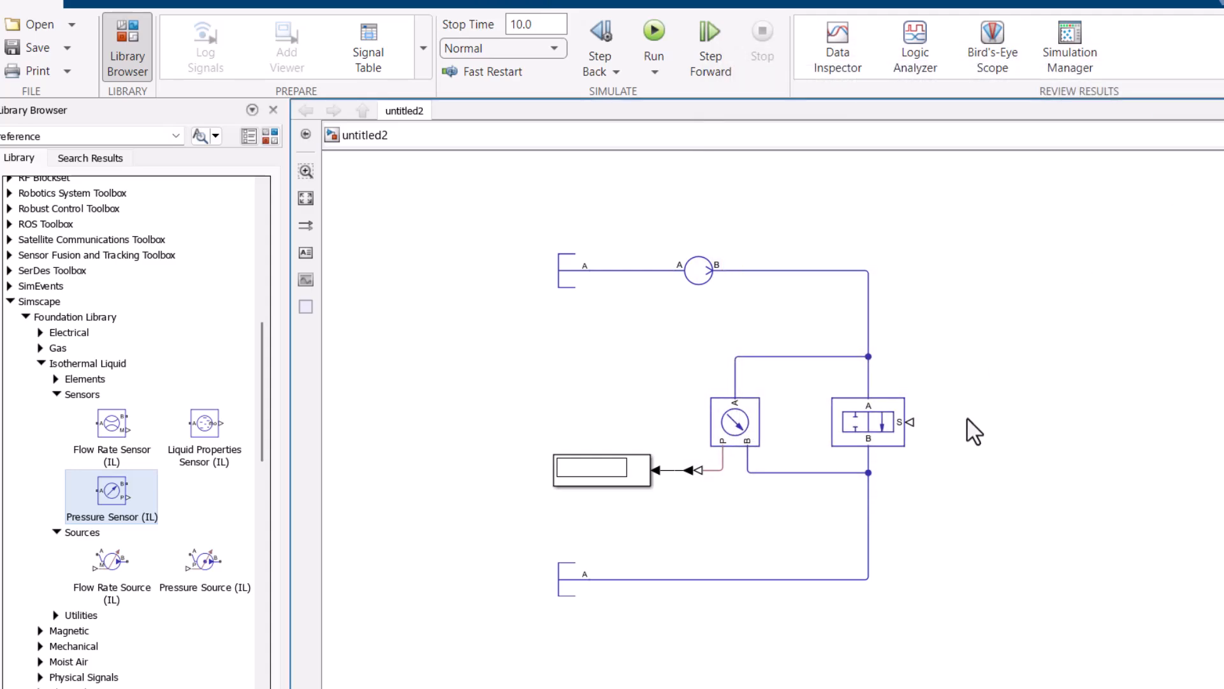
pyautogui.doubleClick(974, 432)
pyautogui.write('p')
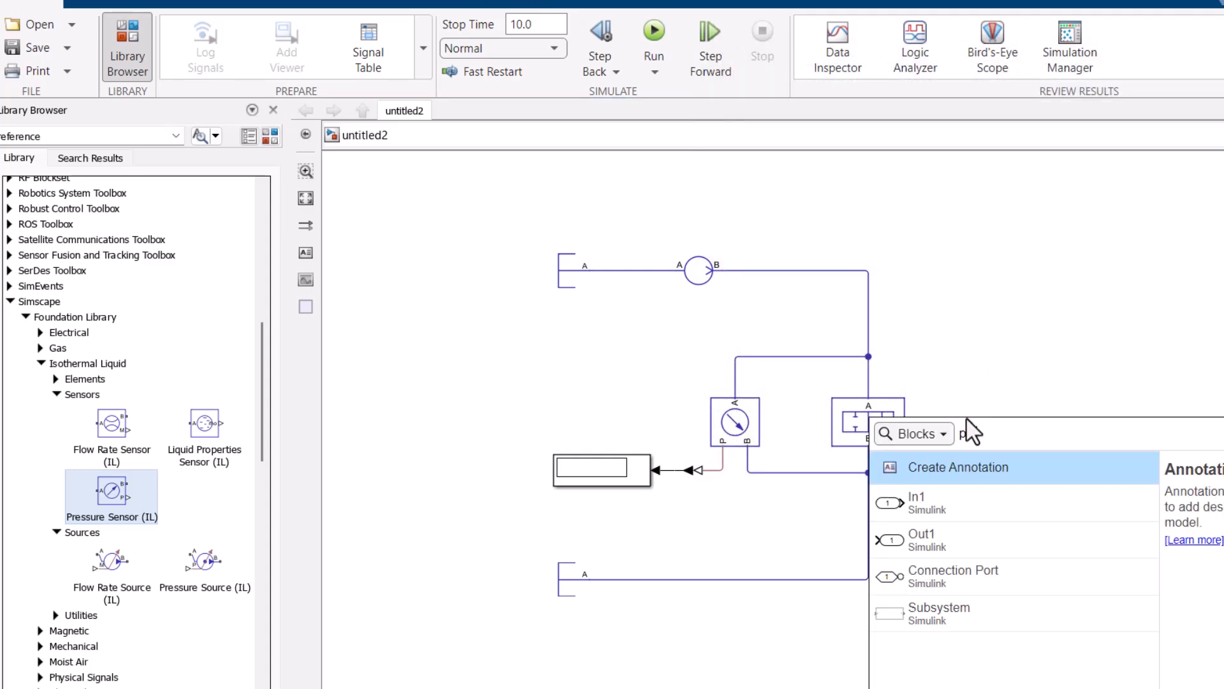
pyautogui.write('s')
pyautogui.press('Down')
pyautogui.press('Return')
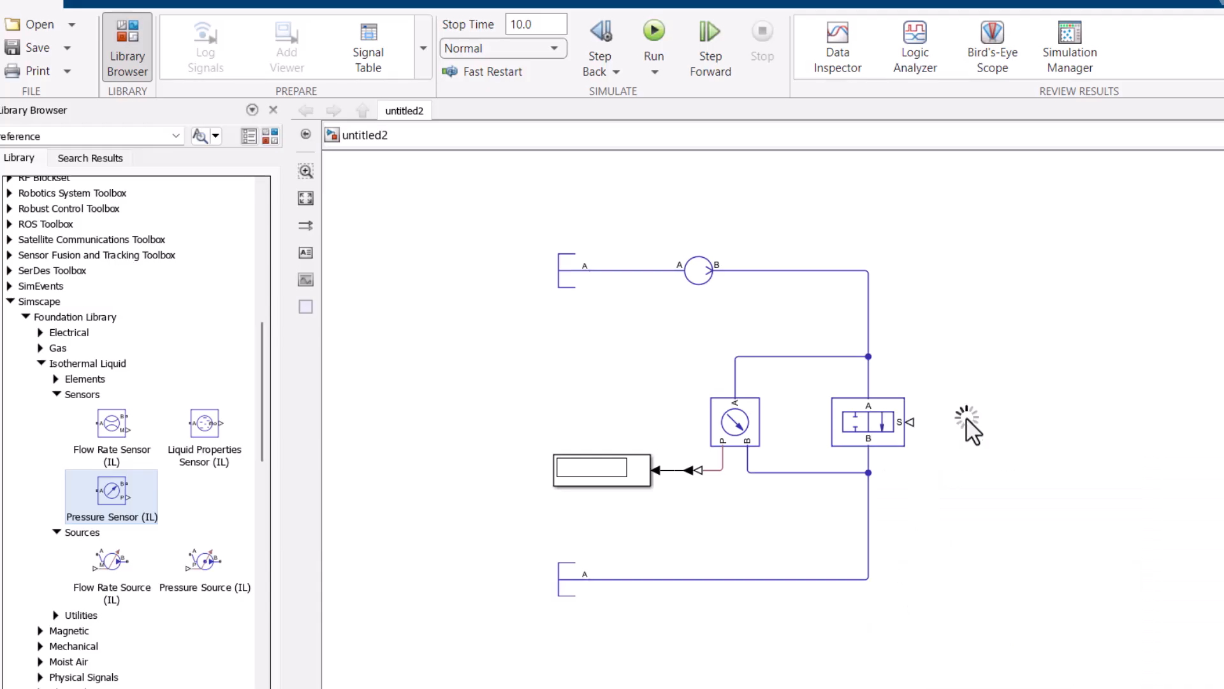
pyautogui.moveTo(967, 417); pyautogui.dragTo(959, 425)
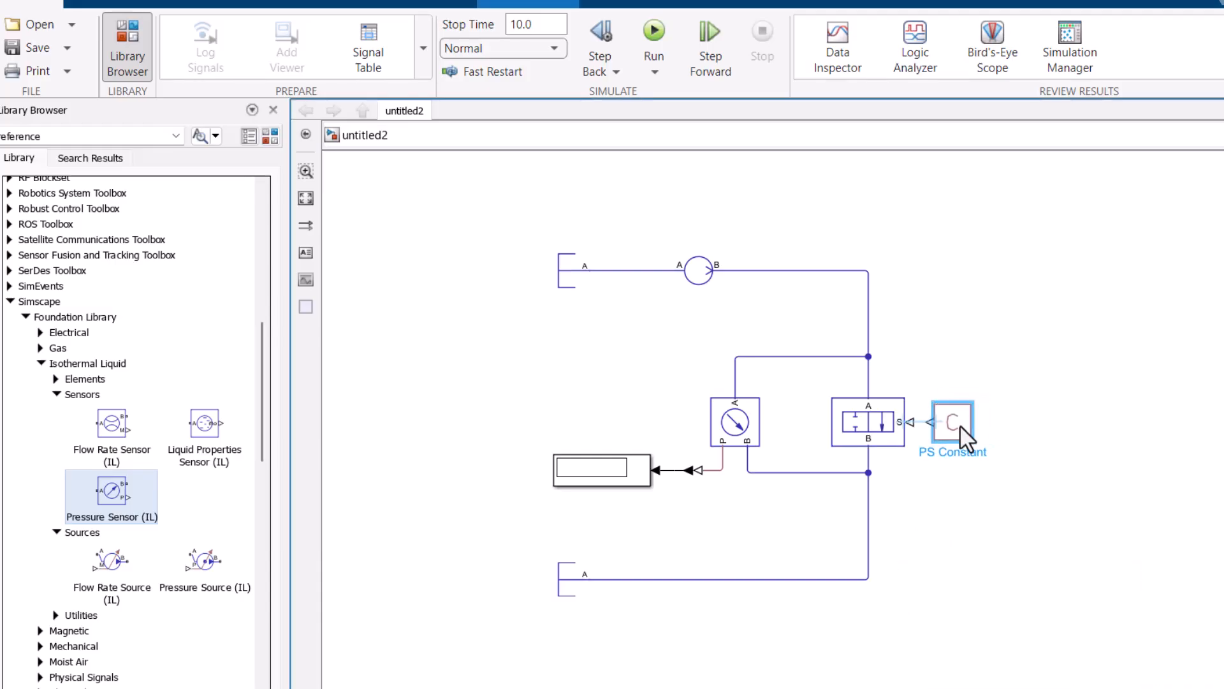
# Set the PS Constant value to 40/100*0.75 with the unit in
pyautogui.doubleClick(959, 426)
pyautogui.click(667, 344)
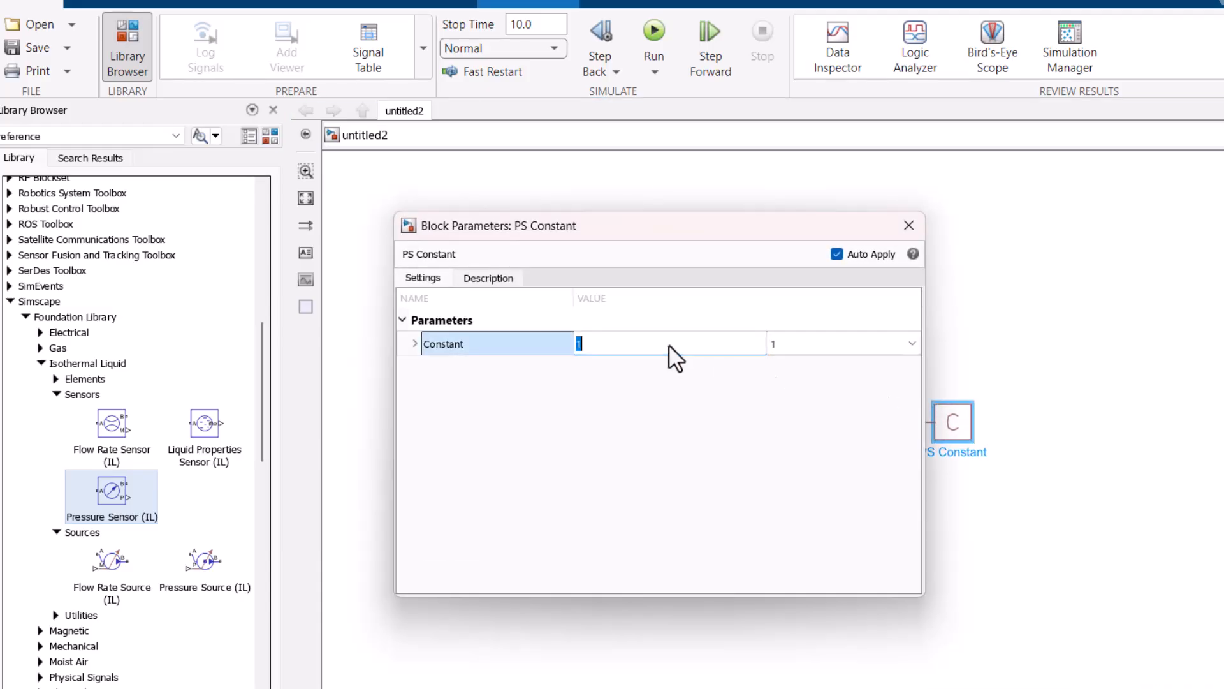
pyautogui.write('40/100*0.75')
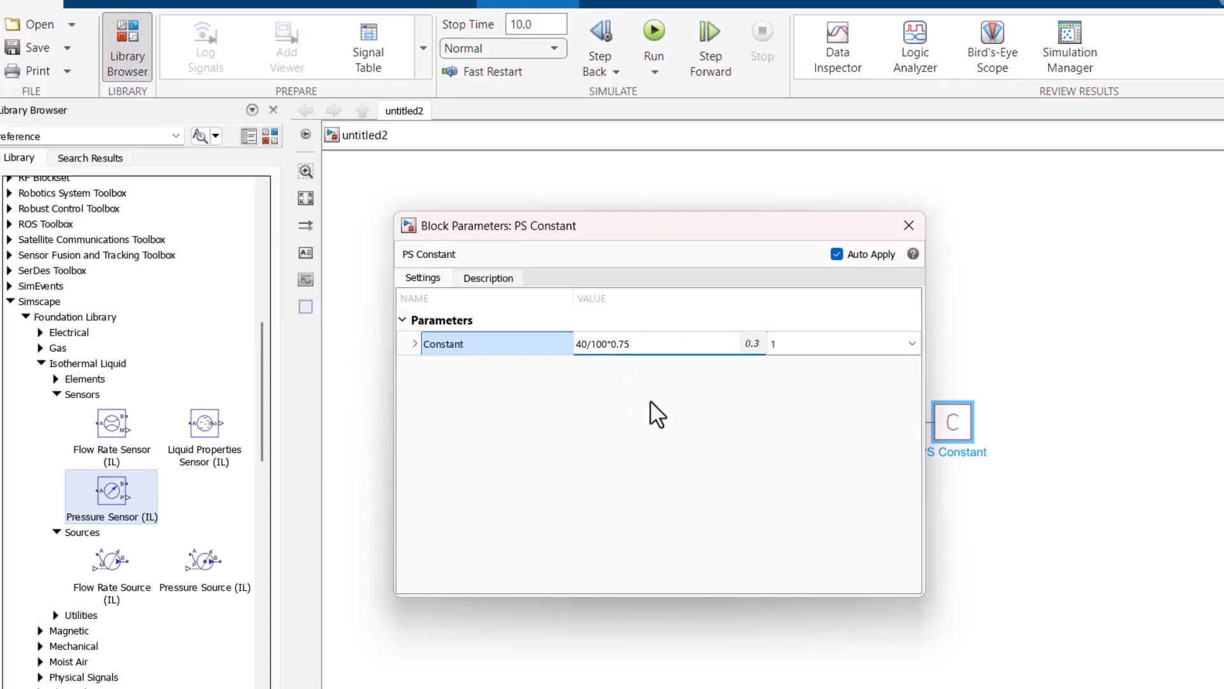
pyautogui.click(784, 344)
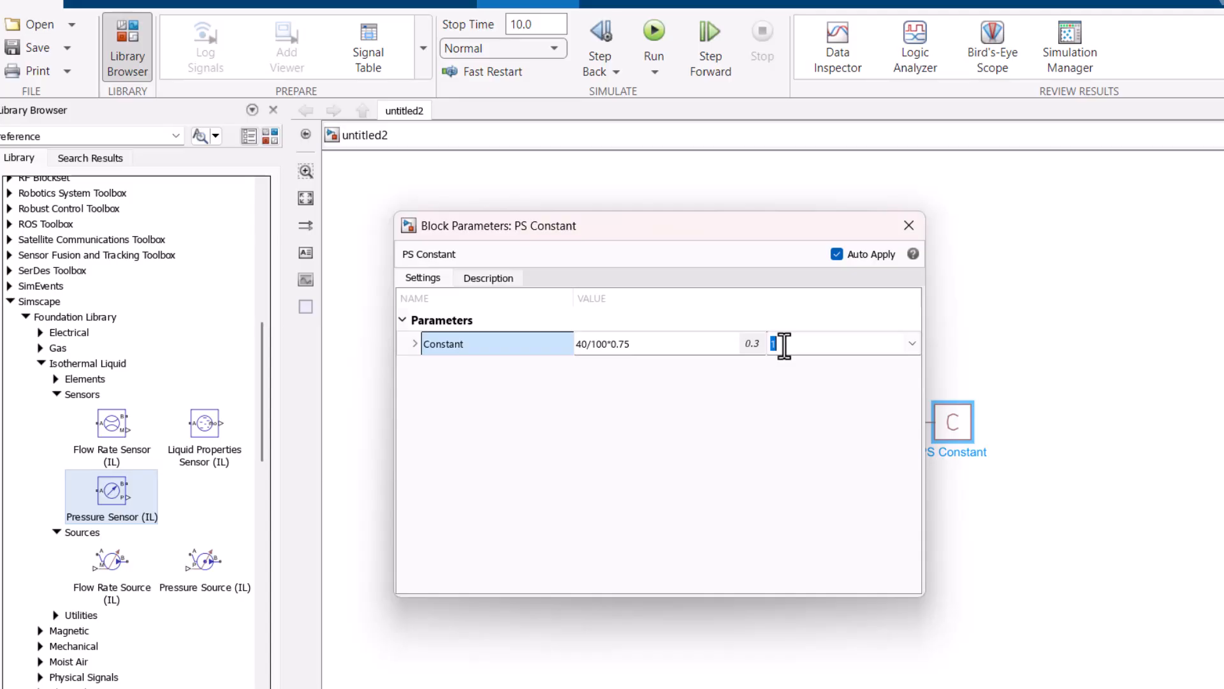
pyautogui.write('in')
pyautogui.click(815, 401)
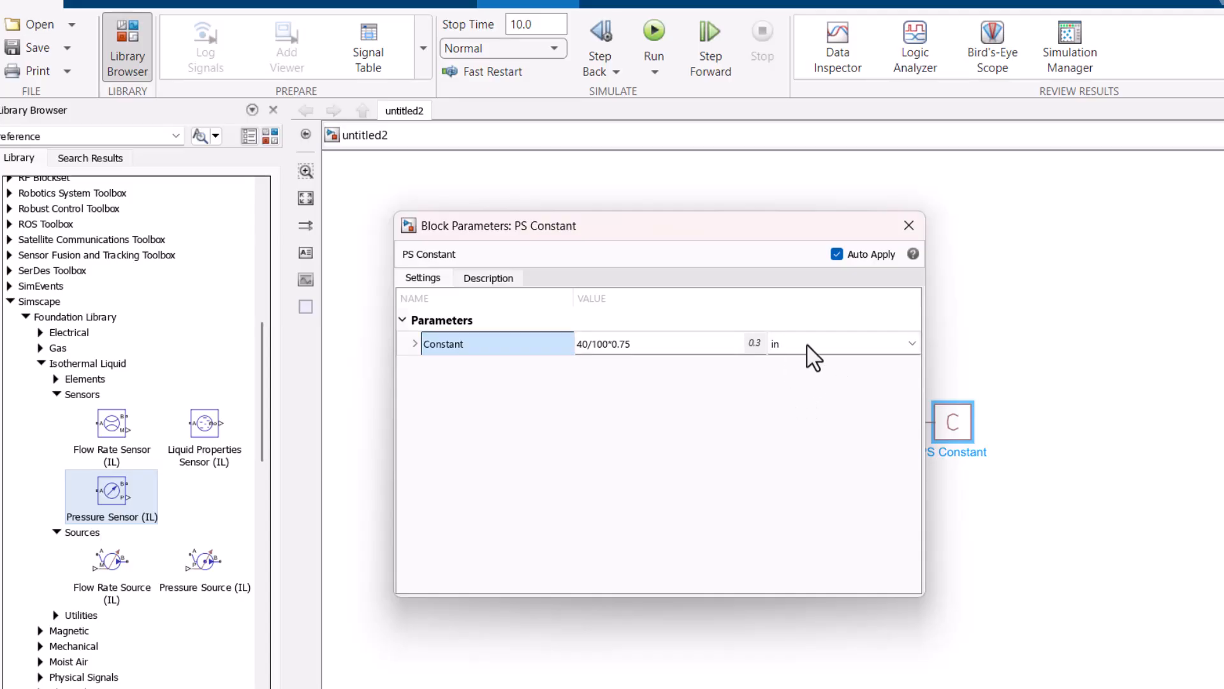
pyautogui.click(909, 224)
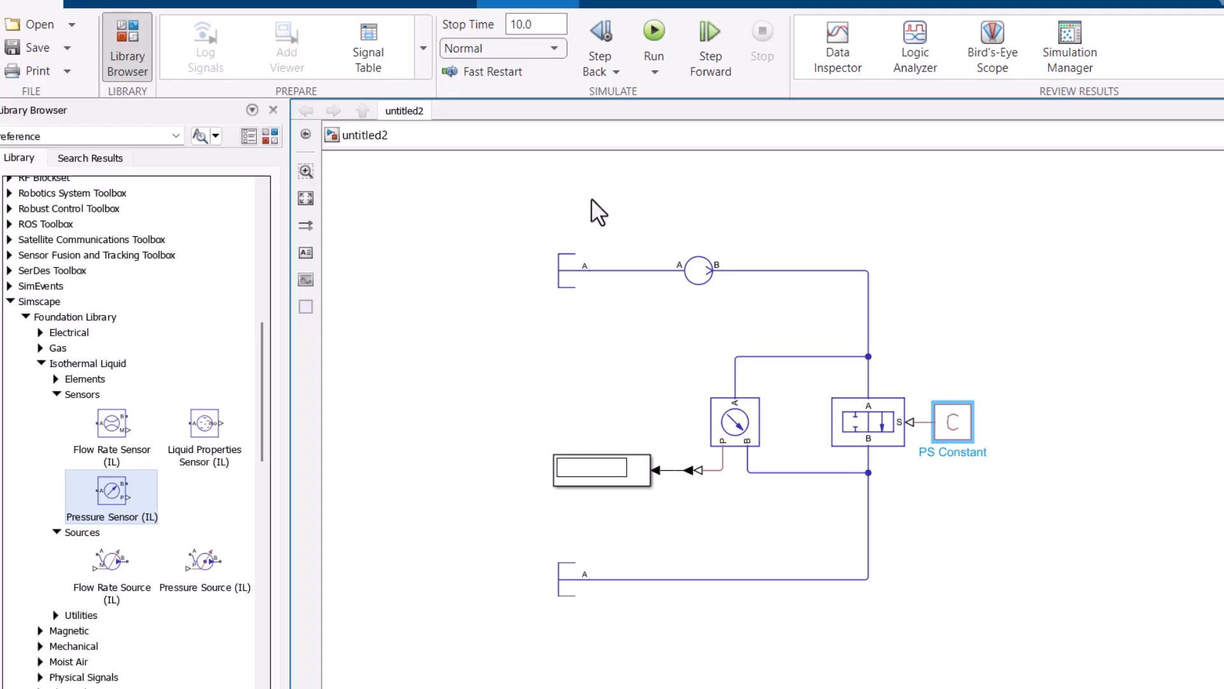
# Add a Solver Configuration block above the upper reservoir and connect it to the line between that reservoir and the flow rate source
pyautogui.scroll(-1, 591, 197)
pyautogui.moveTo(589, 206); pyautogui.dragTo(552, 273)
pyautogui.doubleClick(530, 272)
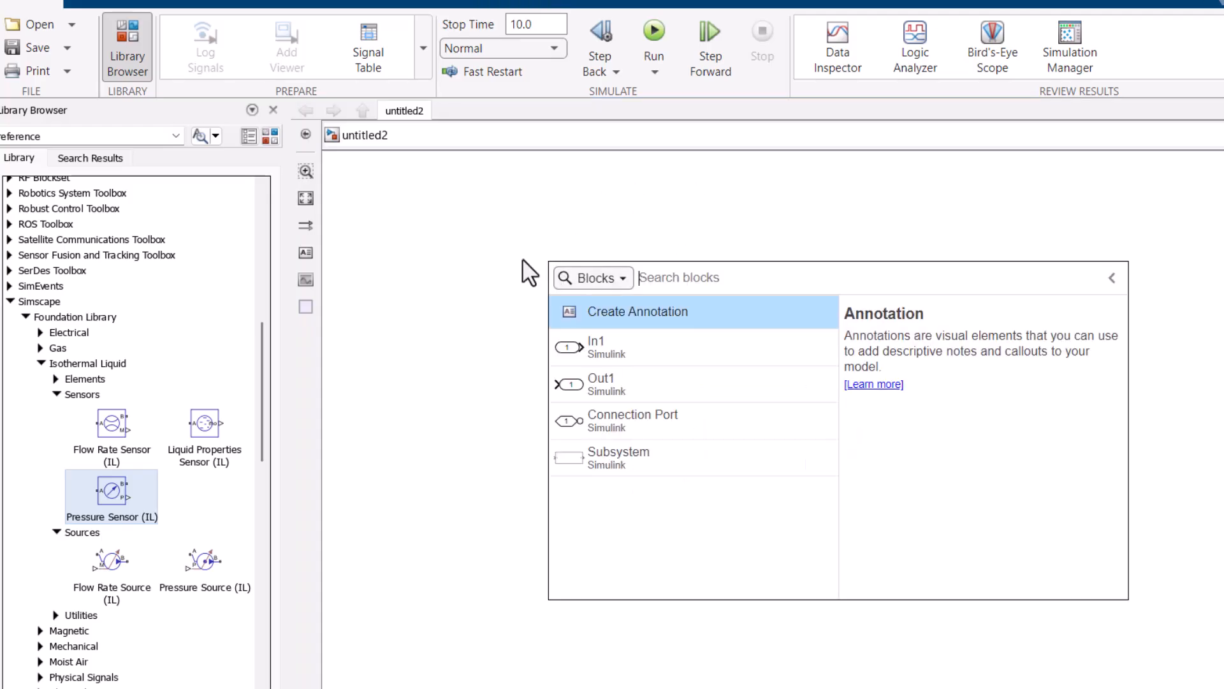
pyautogui.write('solver')
pyautogui.press('Return')
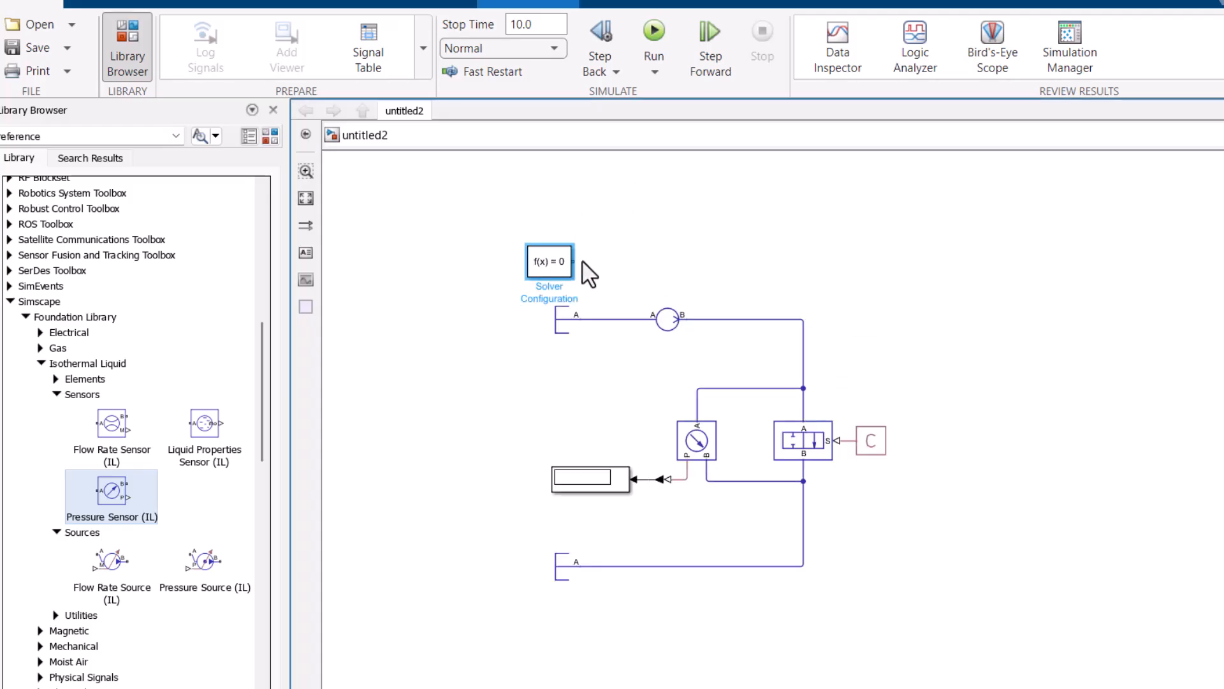
pyautogui.moveTo(574, 262)
pyautogui.mouseDown()
pyautogui.moveTo(602, 263)
pyautogui.moveTo(613, 319)
pyautogui.mouseUp()
# Add an Isothermal Liquid Properties (IL) block from the library above the Solver Configuration block and connect it to that block's line
pyautogui.doubleClick(545, 204)
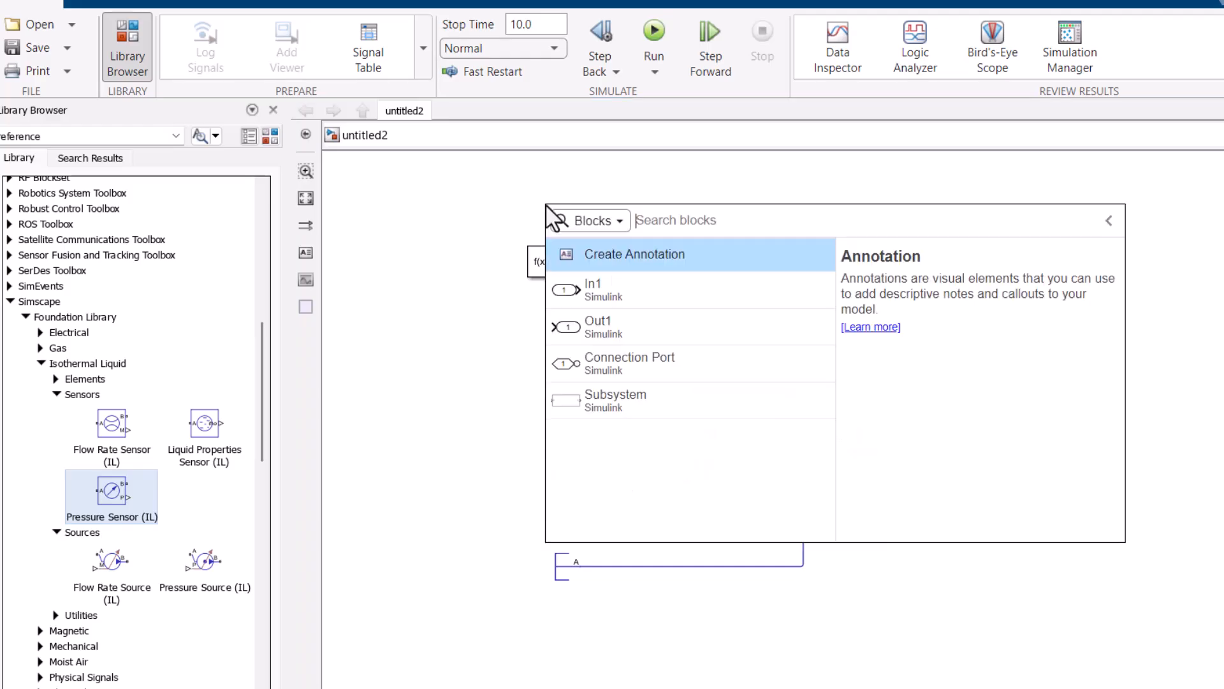
pyautogui.press('Escape')
pyautogui.click(56, 614)
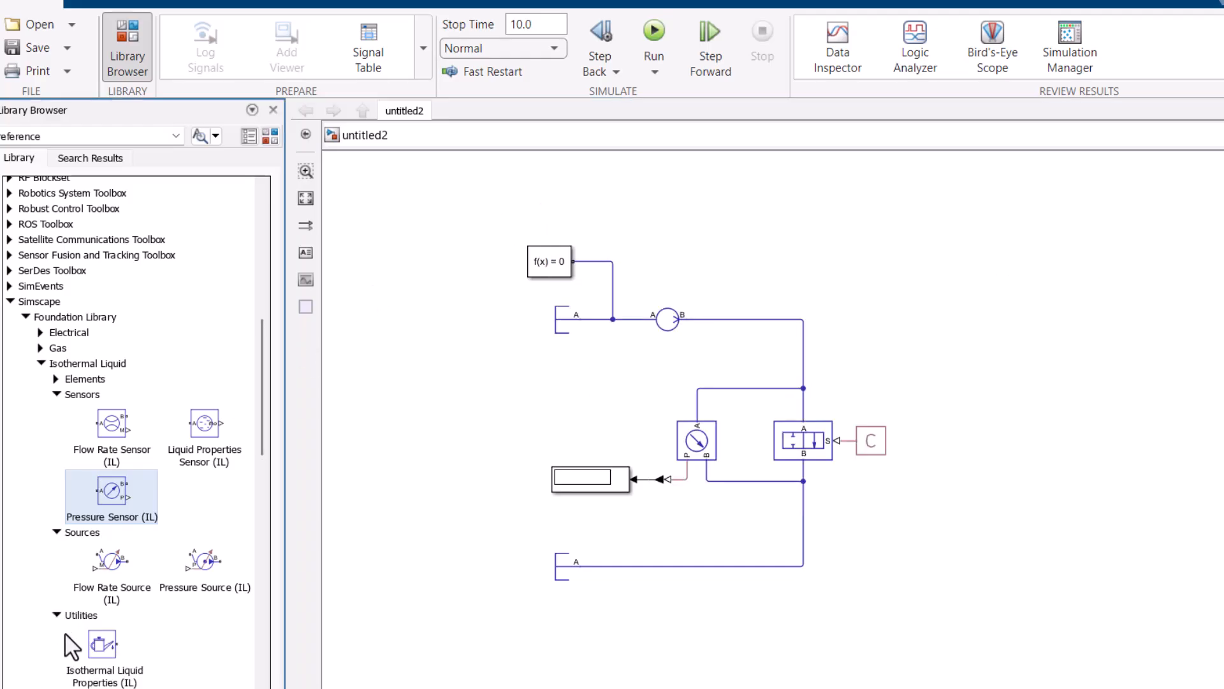
pyautogui.moveTo(99, 644)
pyautogui.mouseDown()
pyautogui.moveTo(546, 202)
pyautogui.moveTo(583, 220)
pyautogui.moveTo(601, 261)
pyautogui.mouseUp()
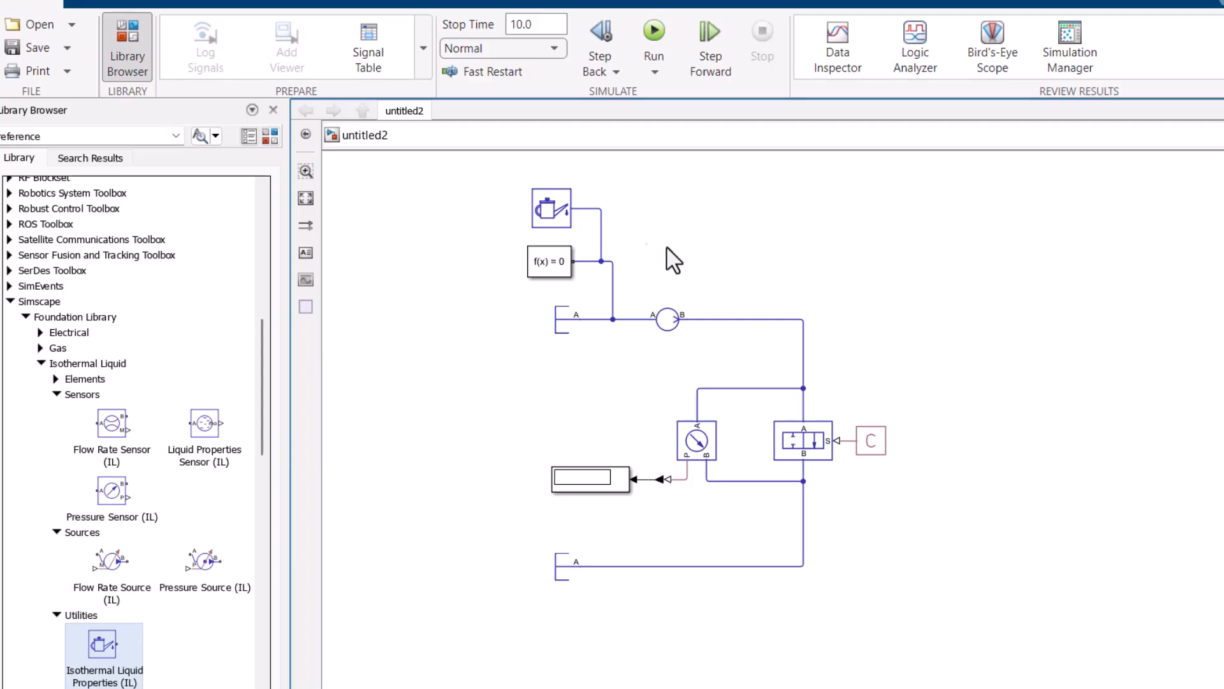
# Run the simulation and read the diagnostic report for the 2-Way Directional Valve
pyautogui.moveTo(674, 251); pyautogui.dragTo(749, 273)
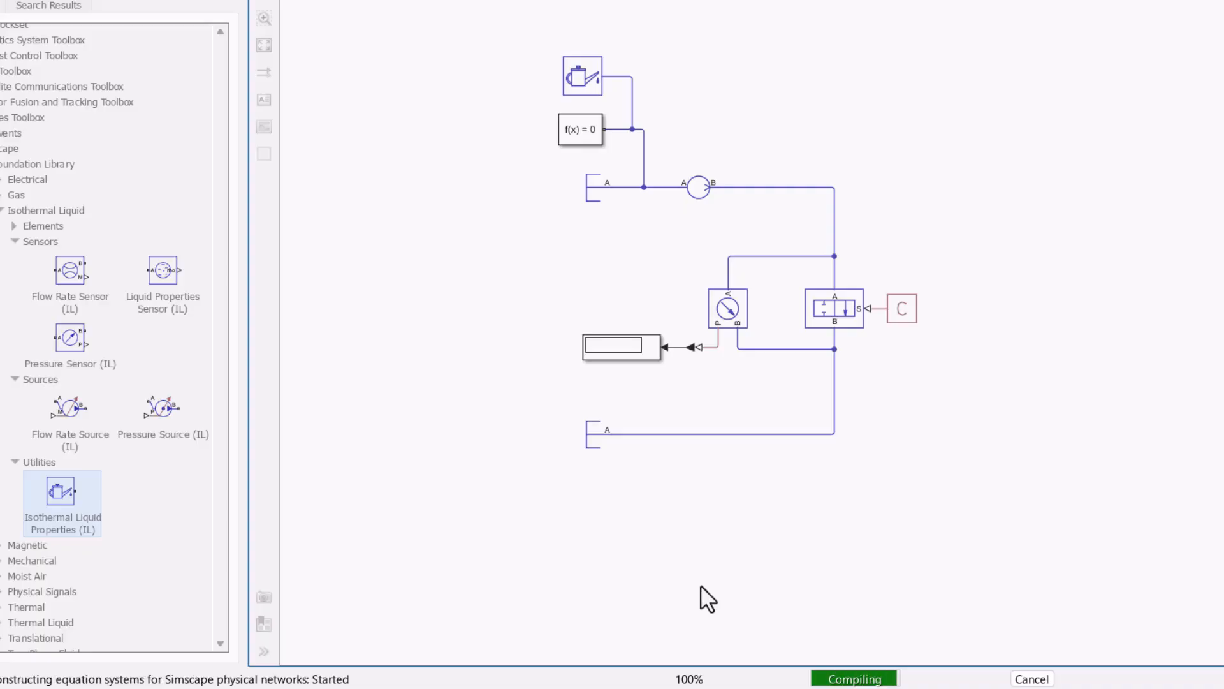
pyautogui.moveTo(582, 572); pyautogui.dragTo(875, 571)
pyautogui.click(922, 570)
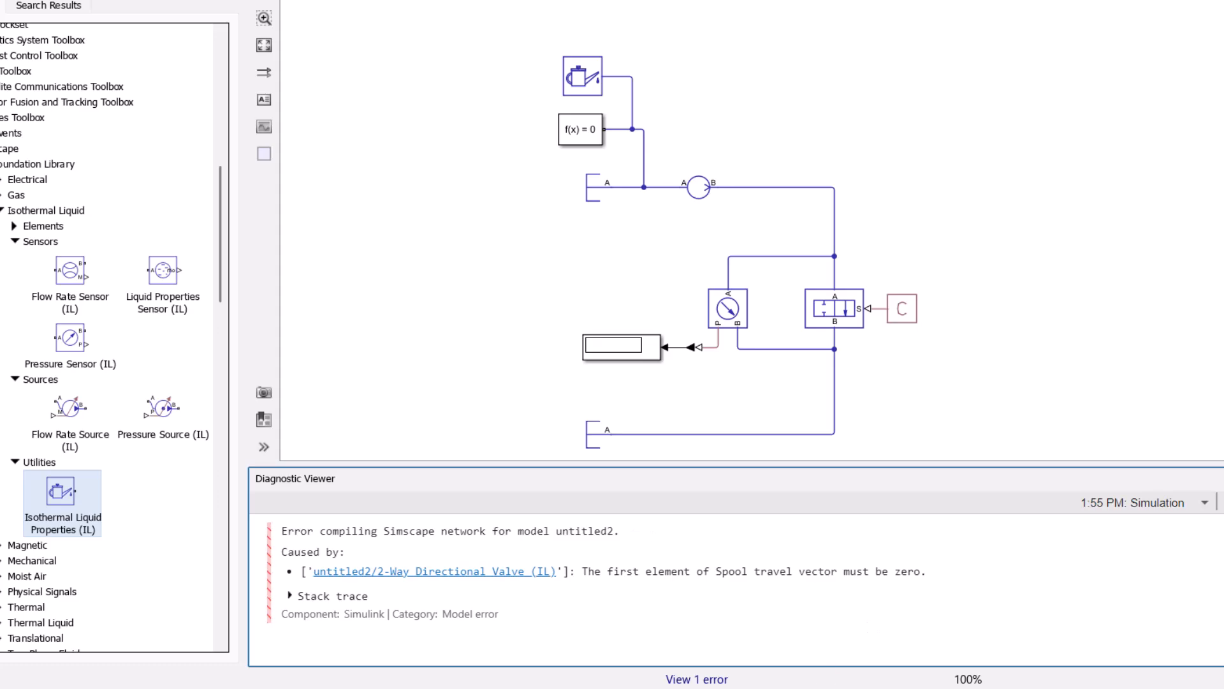
# Insert 0 as the first element of the 2-Way Directional Valve's Spool travel vector
pyautogui.scroll(-1, 935, 399)
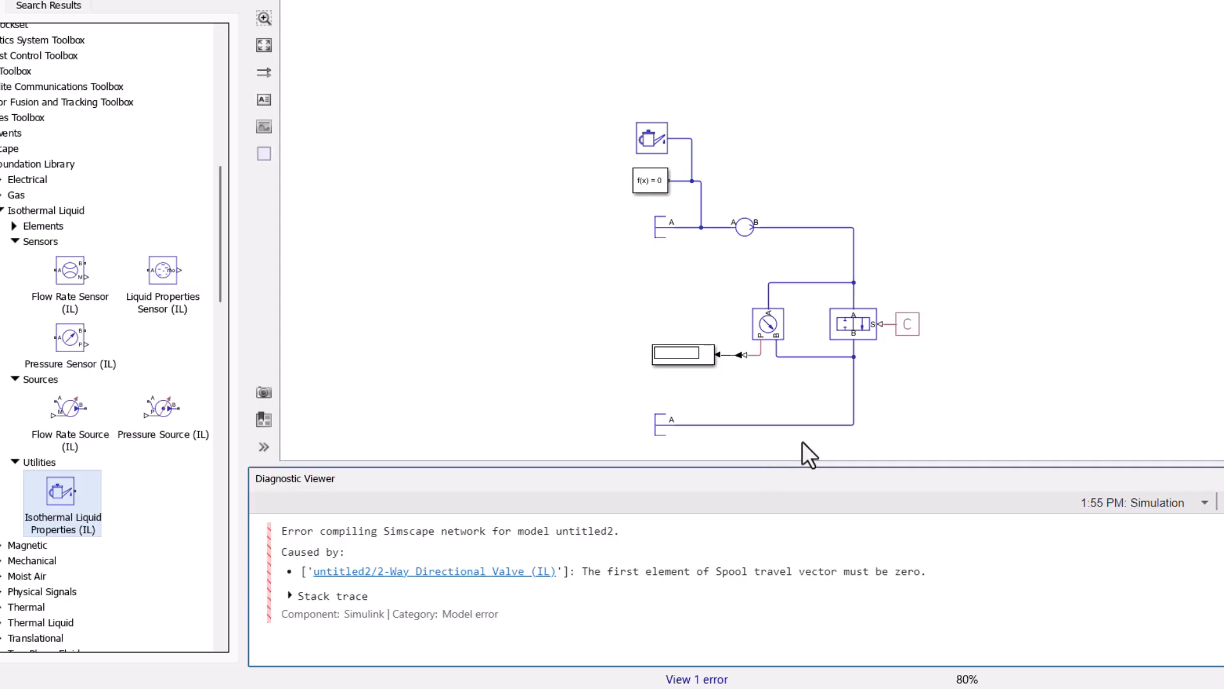
pyautogui.doubleClick(847, 320)
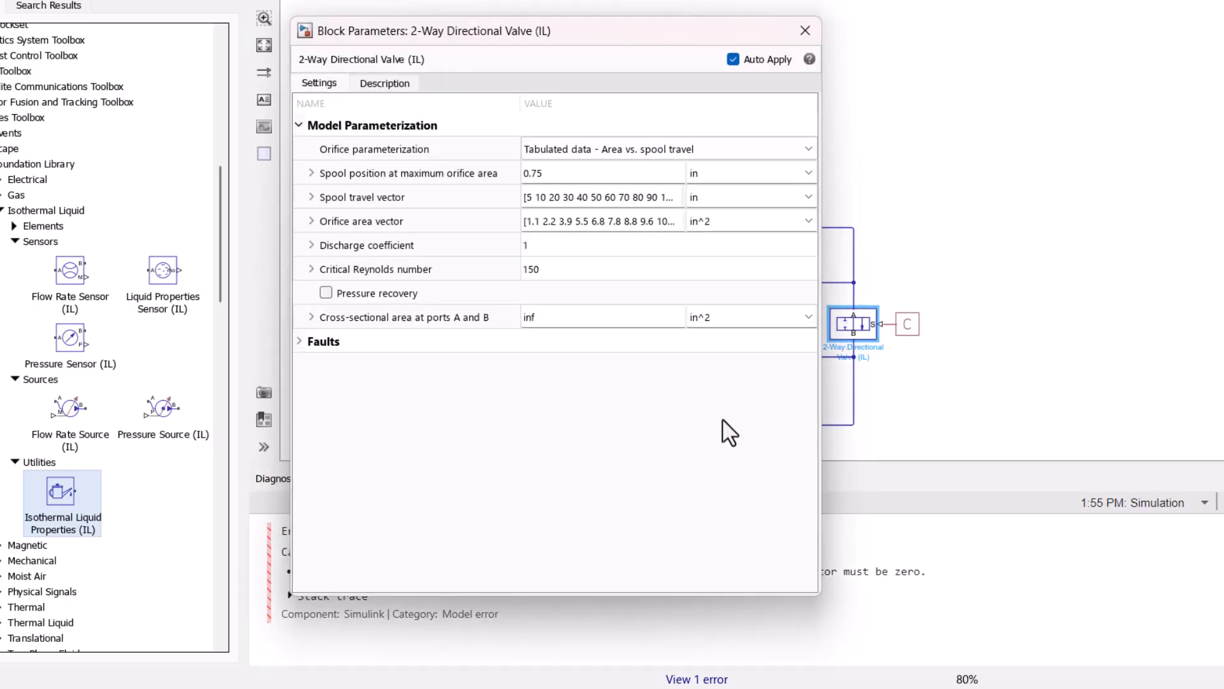
pyautogui.click(525, 197)
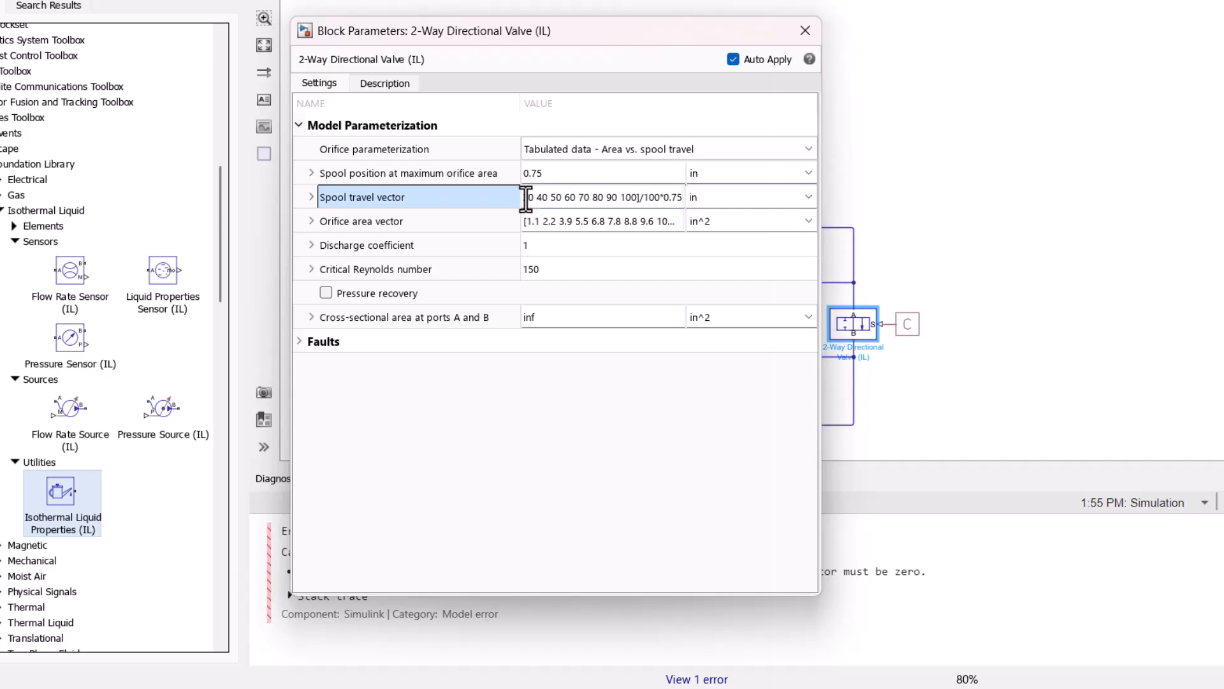
pyautogui.moveTo(526, 197)
pyautogui.mouseDown()
pyautogui.moveTo(440, 197)
pyautogui.moveTo(525, 197)
pyautogui.mouseUp()
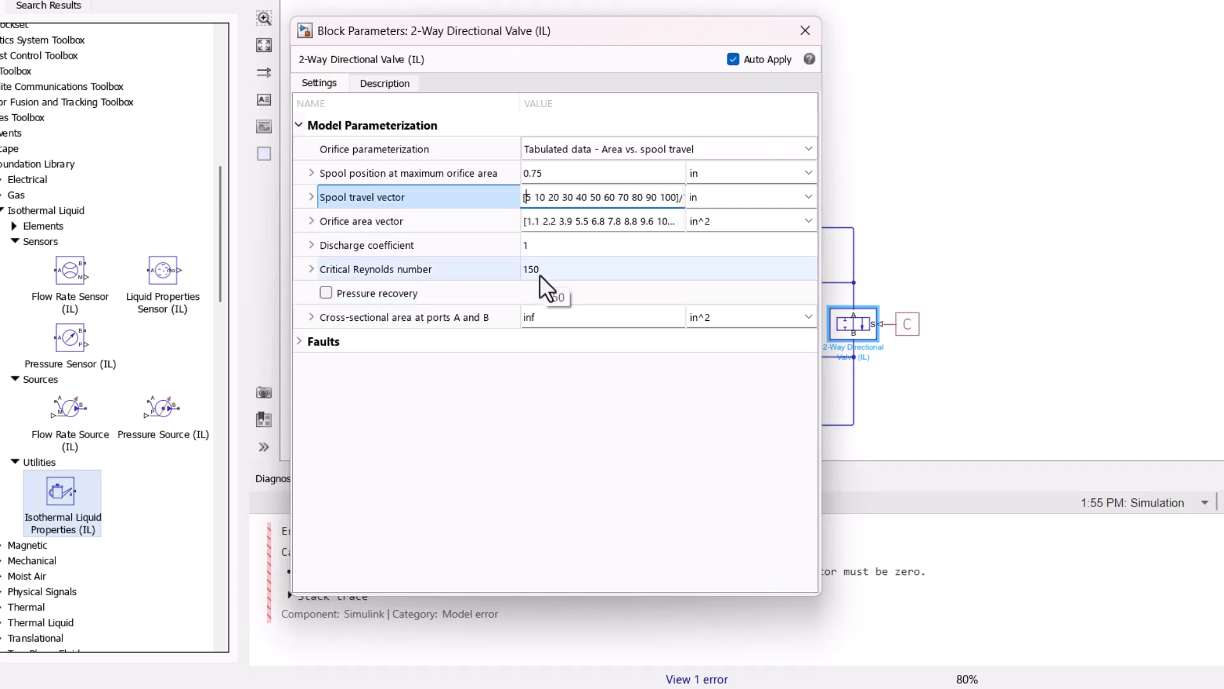
pyautogui.write('0')
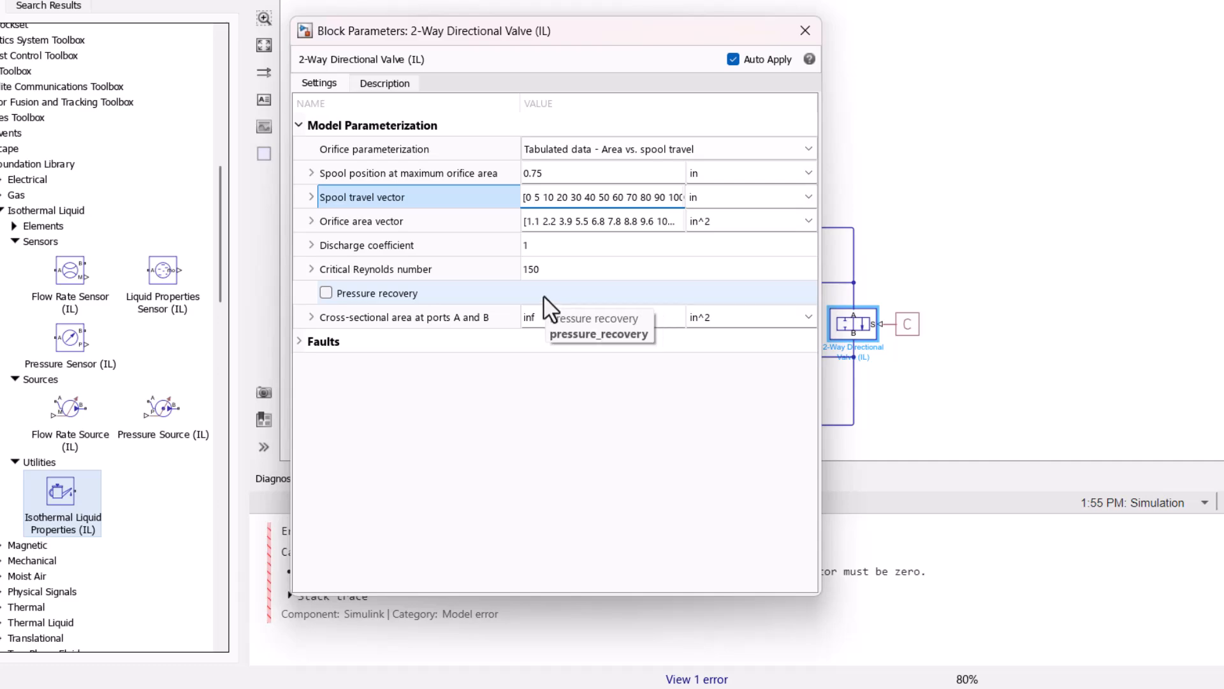
# Insert 0 as the first element of the valve's Orifice area vector
pyautogui.click(530, 224)
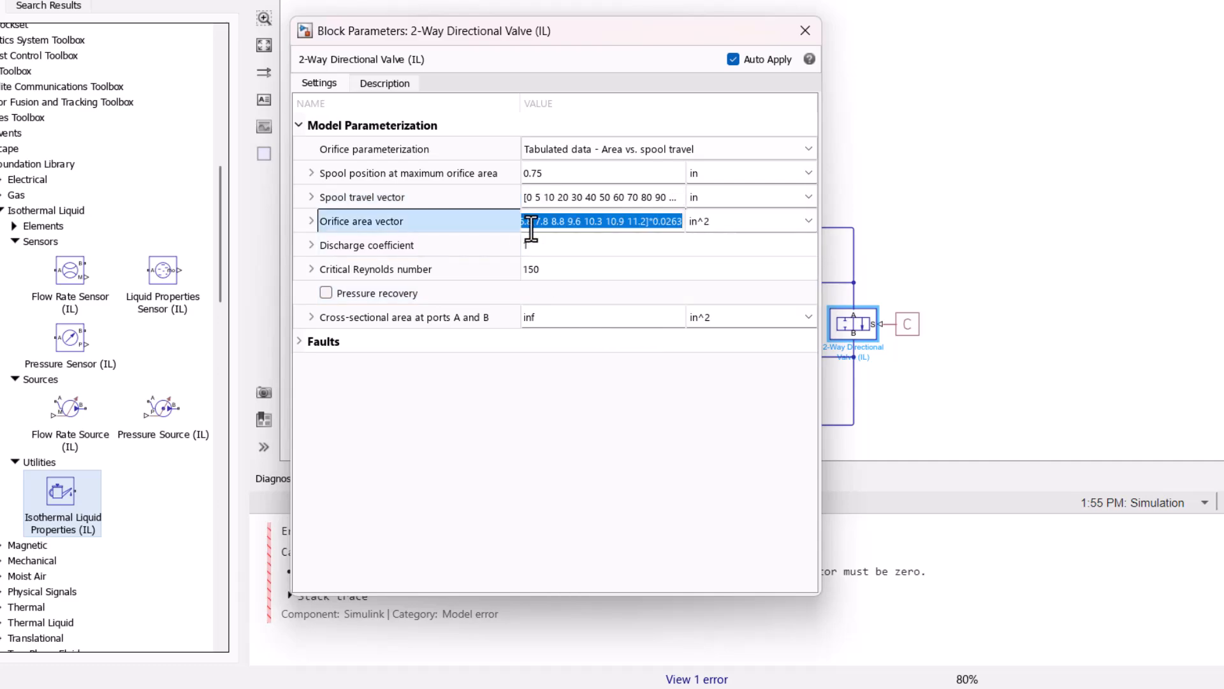
pyautogui.moveTo(530, 227); pyautogui.dragTo(489, 225)
pyautogui.click(527, 223)
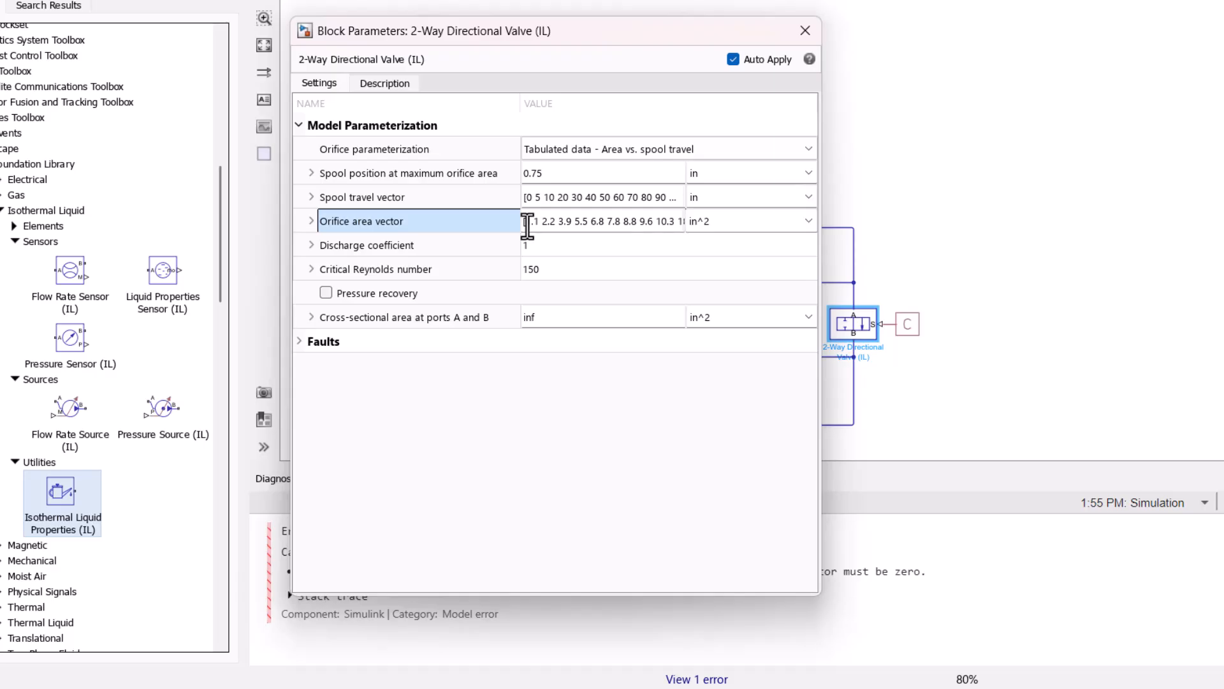
pyautogui.write('0')
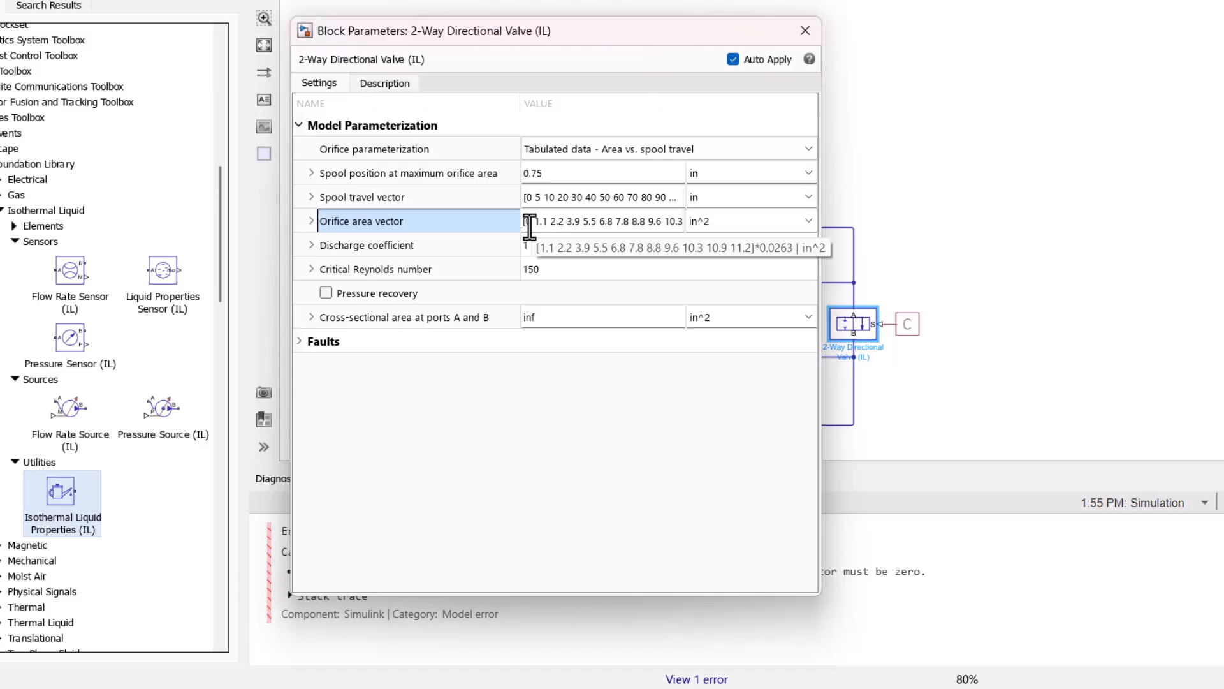
pyautogui.click(804, 31)
# Rerun the simulation and read the diagnostic about the Orifice area vector
pyautogui.hotkey('ctrl', 't')
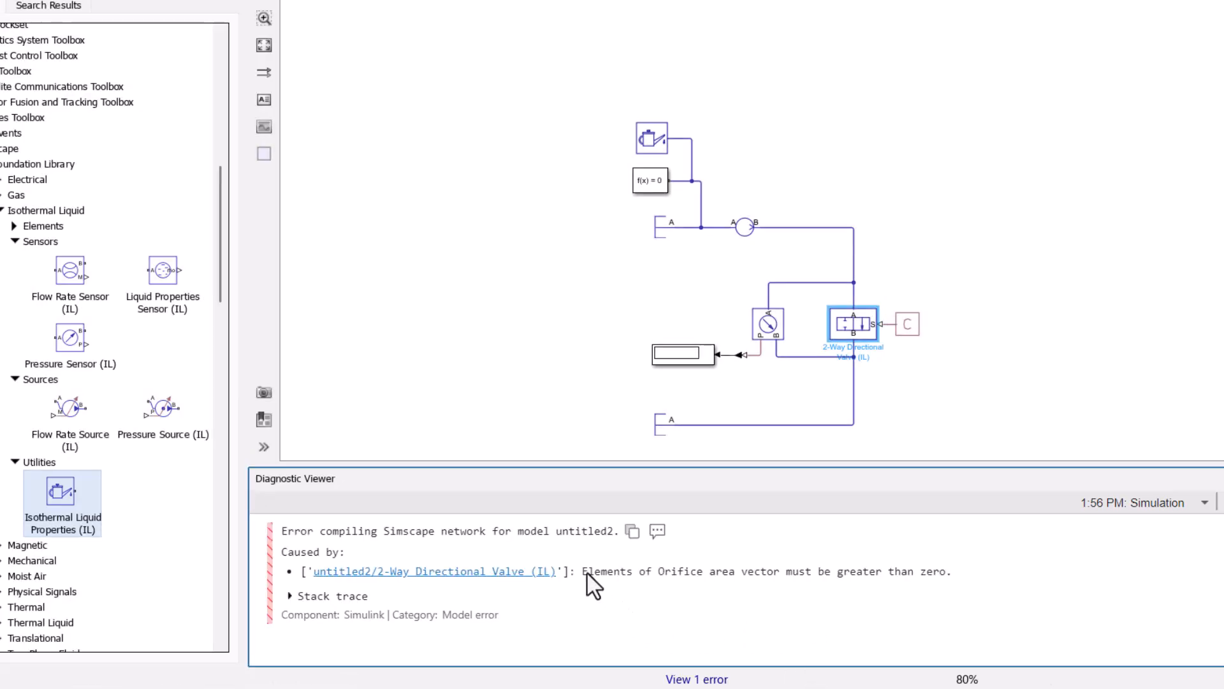
pyautogui.moveTo(593, 571); pyautogui.dragTo(876, 569)
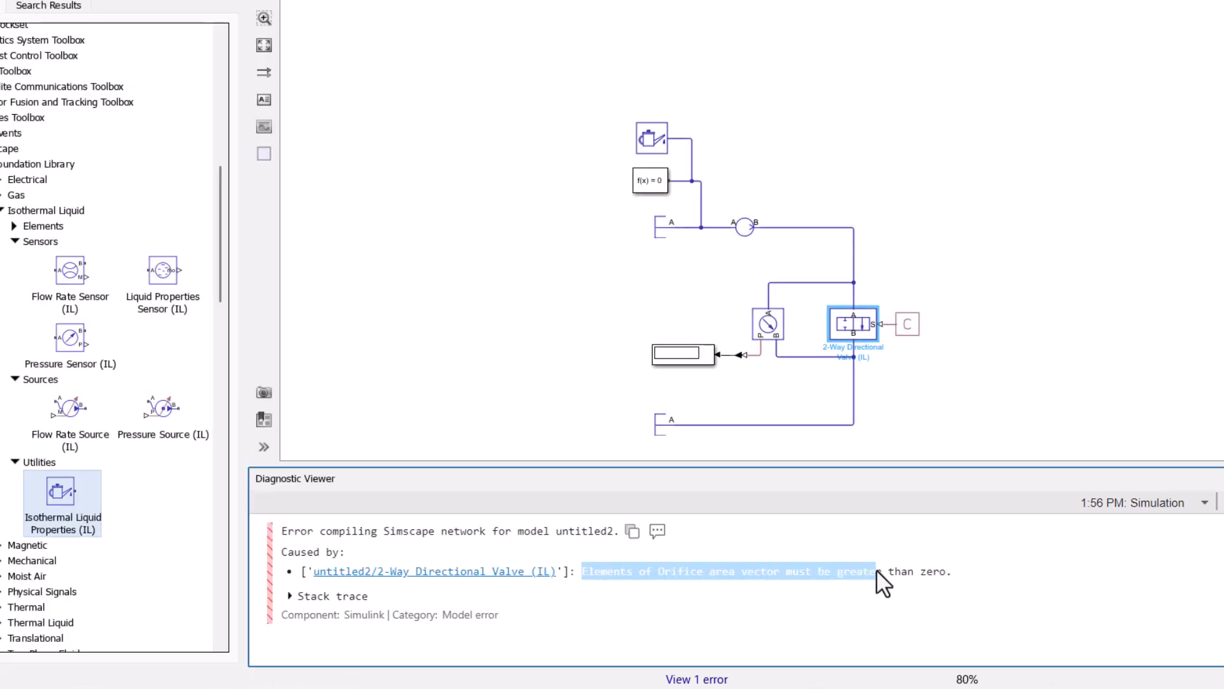
pyautogui.click(736, 579)
# Set the first element of the 2-Way Directional Valve's Orifice area vector to 1e-10
pyautogui.doubleClick(844, 323)
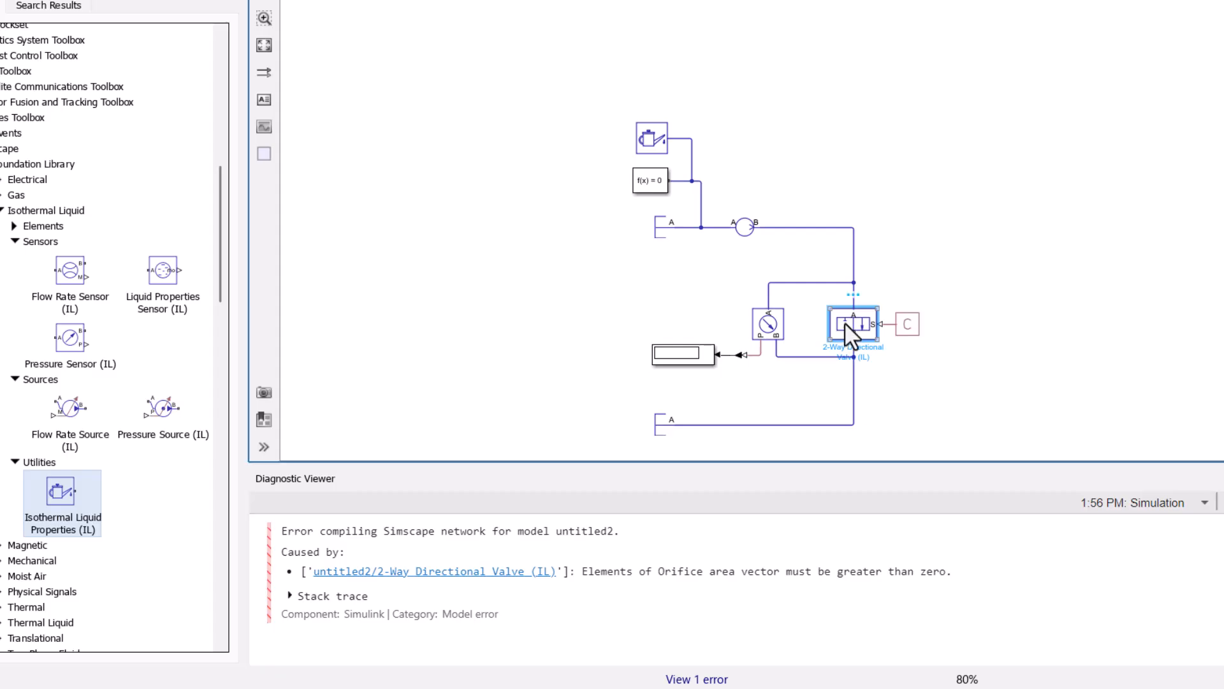
pyautogui.click(526, 223)
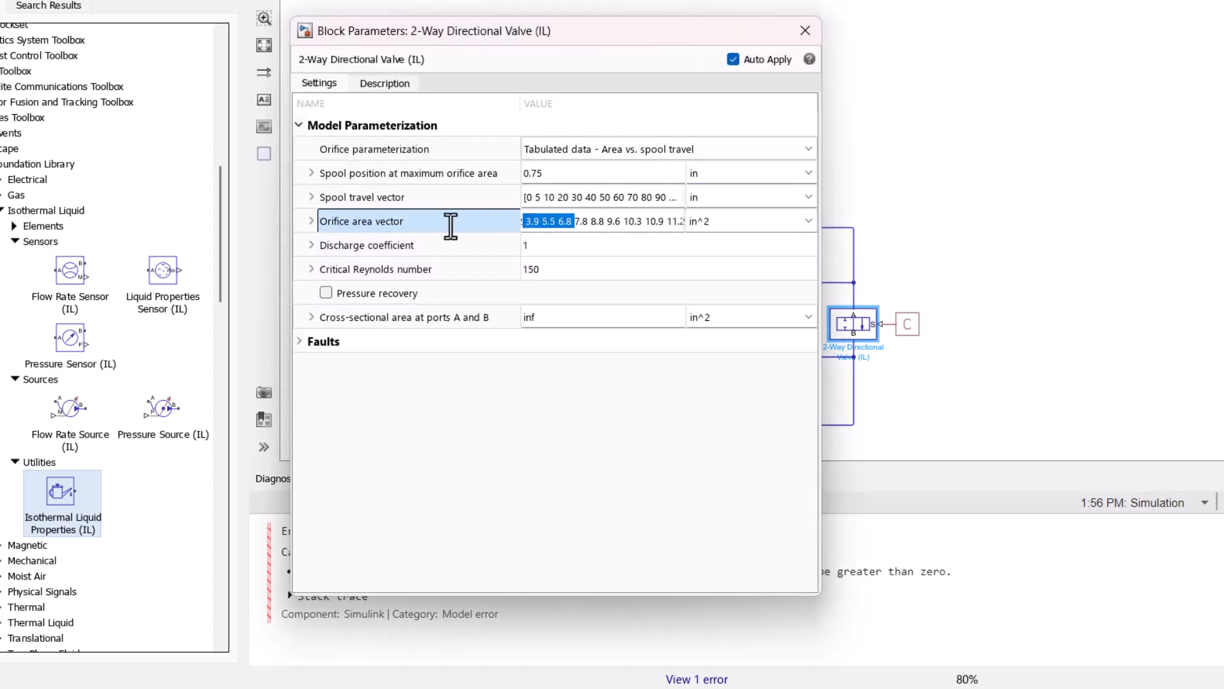
pyautogui.click(529, 223)
pyautogui.doubleClick(528, 223)
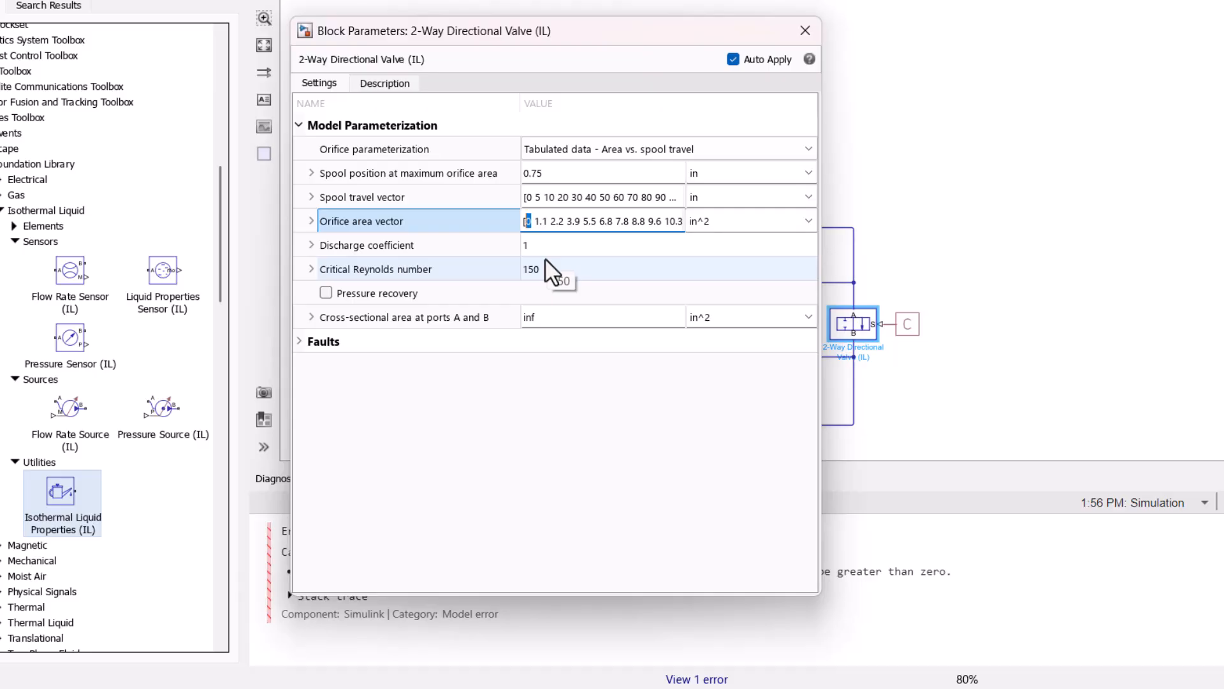
pyautogui.write('1e-10')
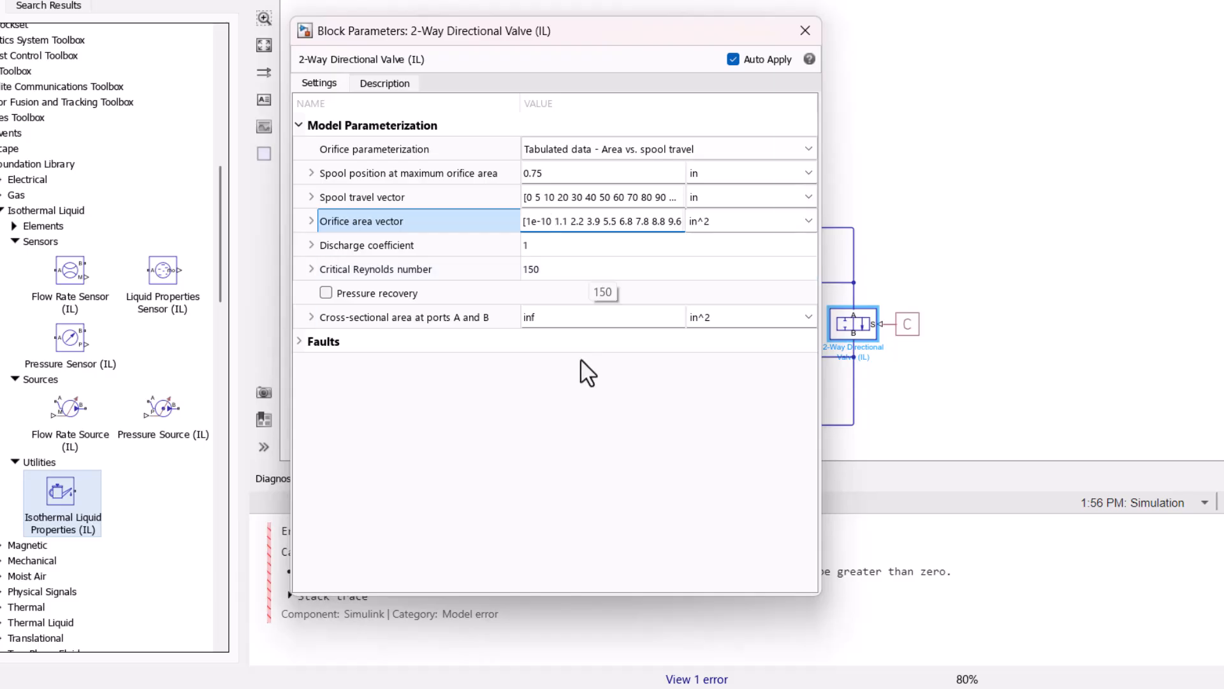
pyautogui.click(571, 424)
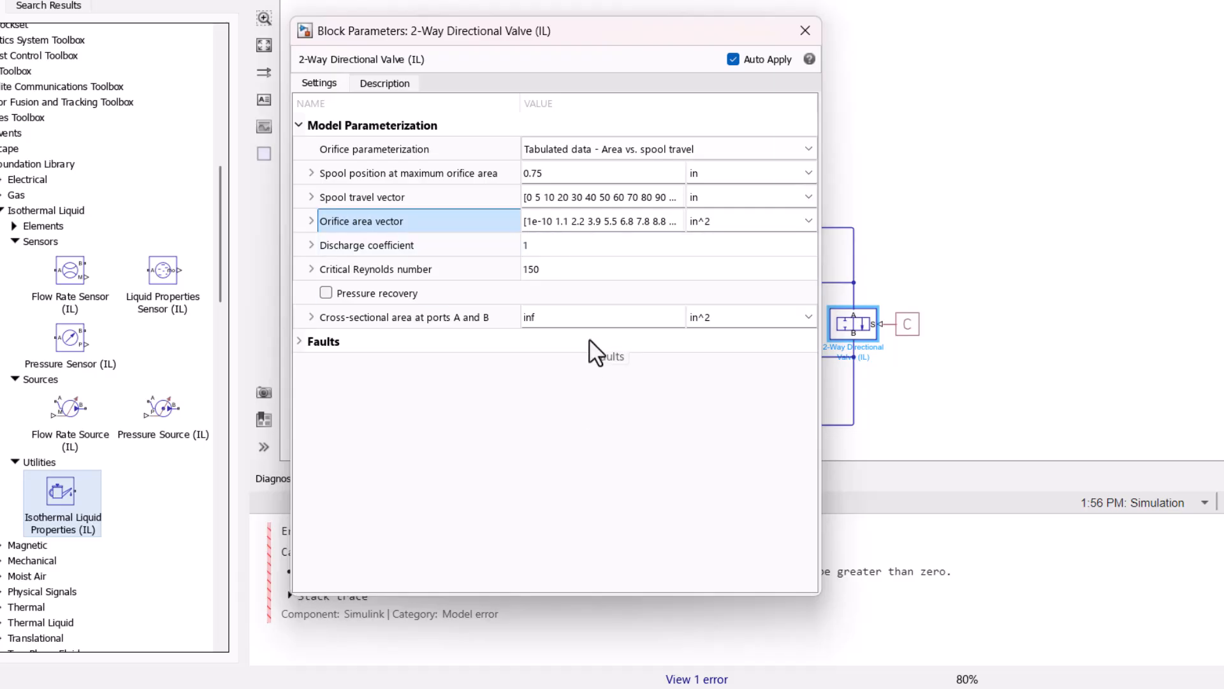
pyautogui.click(804, 32)
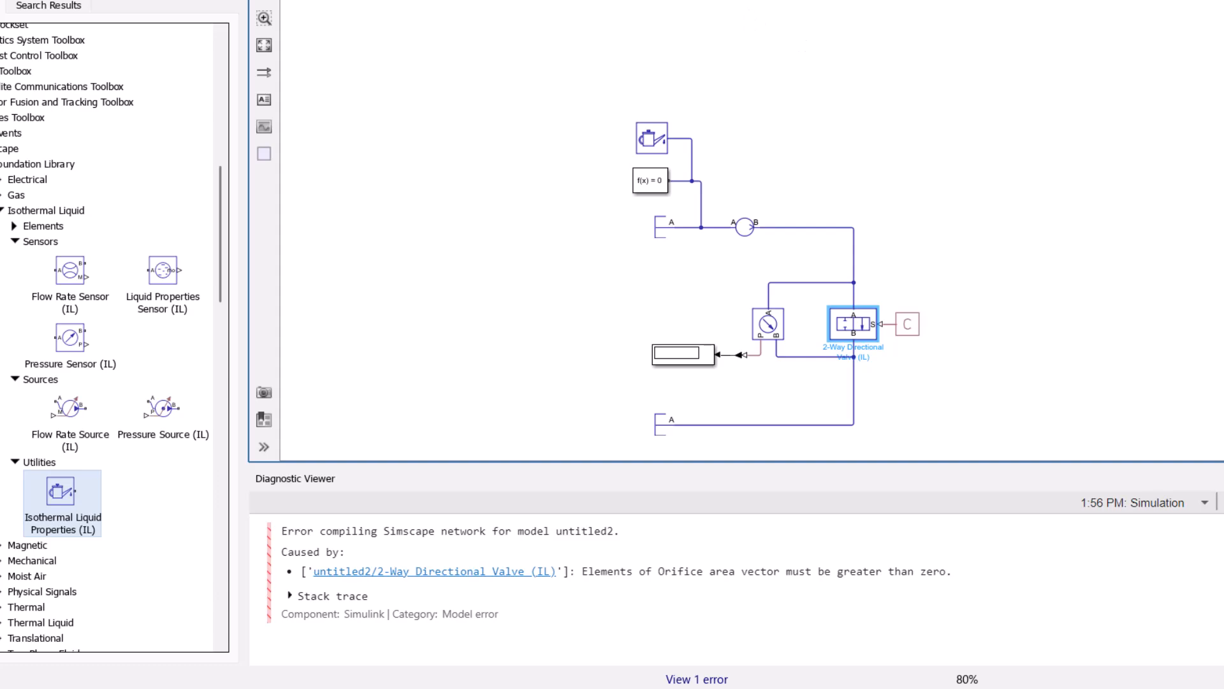
pyautogui.moveTo(768, 142); pyautogui.dragTo(773, 80)
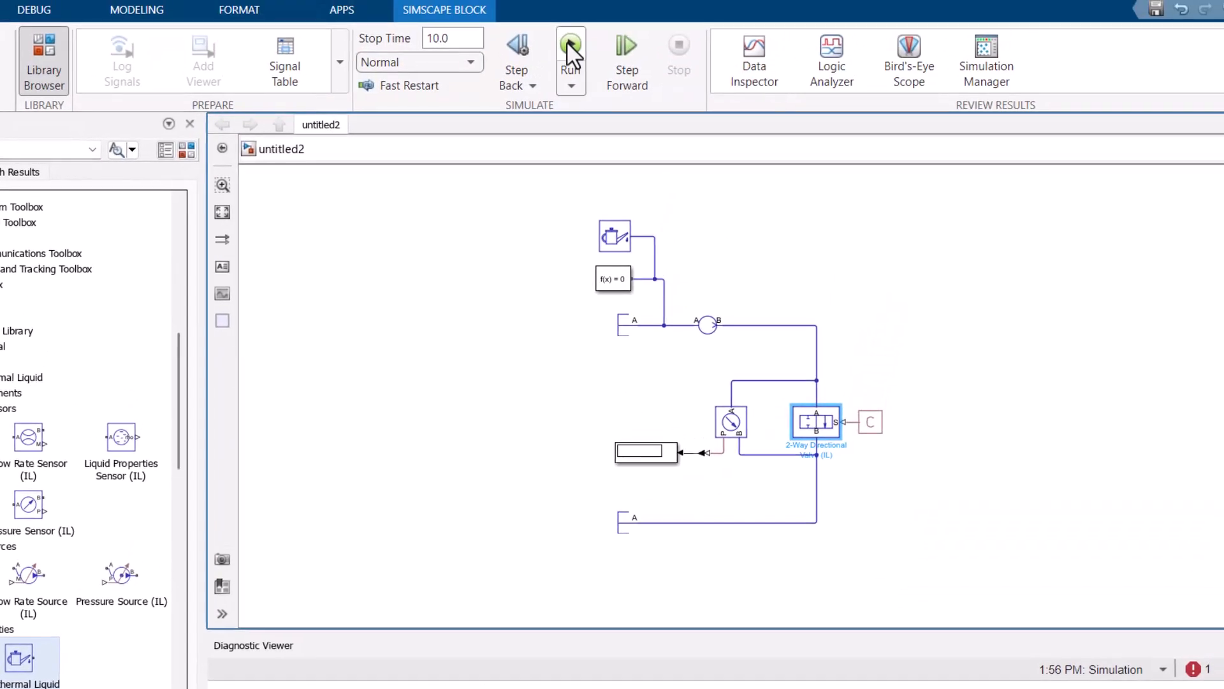
# Run the simulation and read the pressure drop across the valve on the Display block
pyautogui.click(579, 6)
pyautogui.scroll(3, 637, 458)
pyautogui.scroll(2, 638, 458)
pyautogui.click(679, 441)
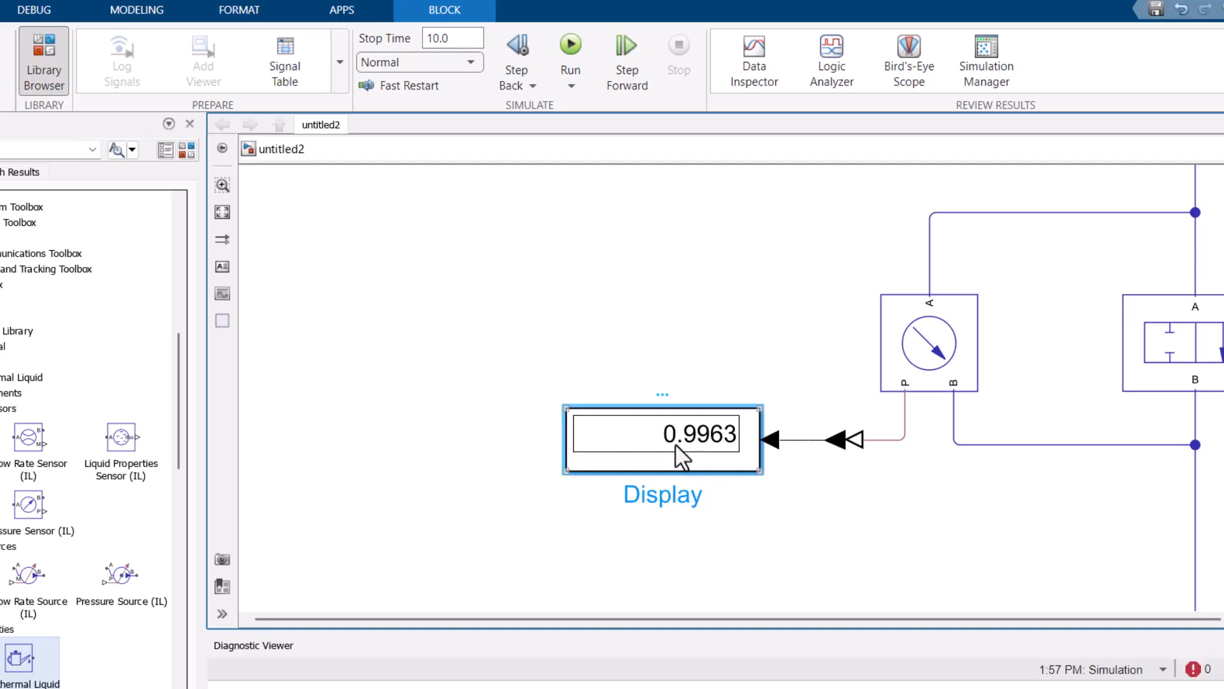
pyautogui.scroll(-4, 790, 491)
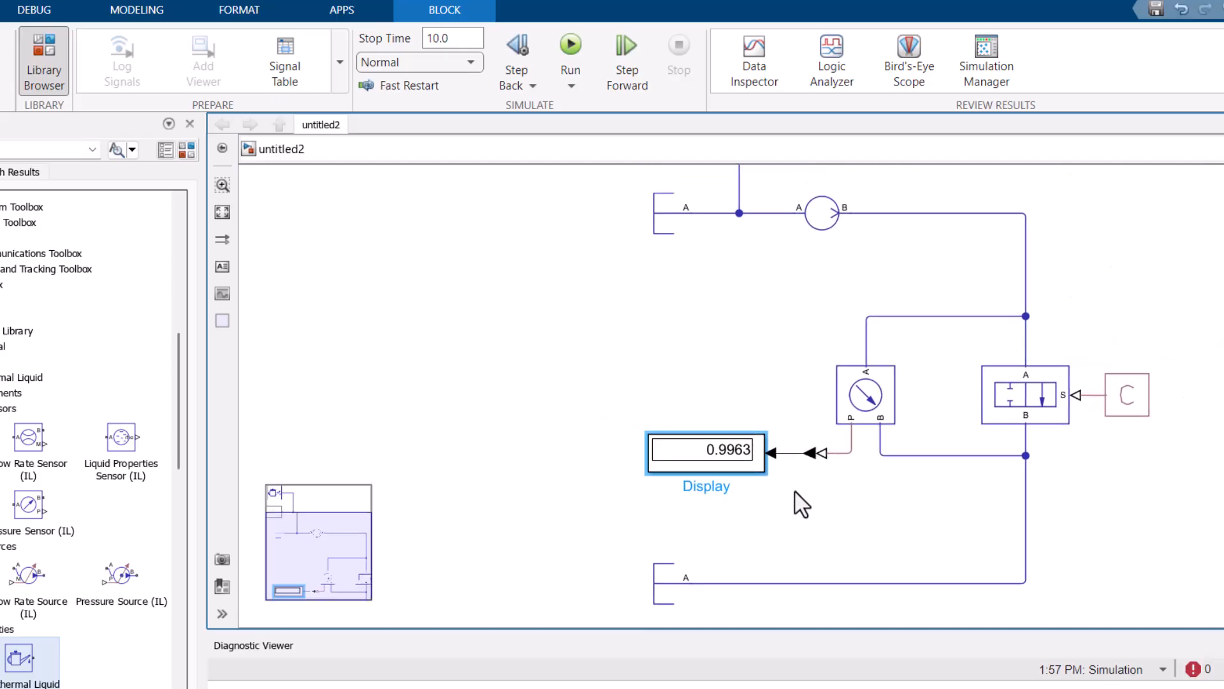
pyautogui.scroll(-1, 766, 489)
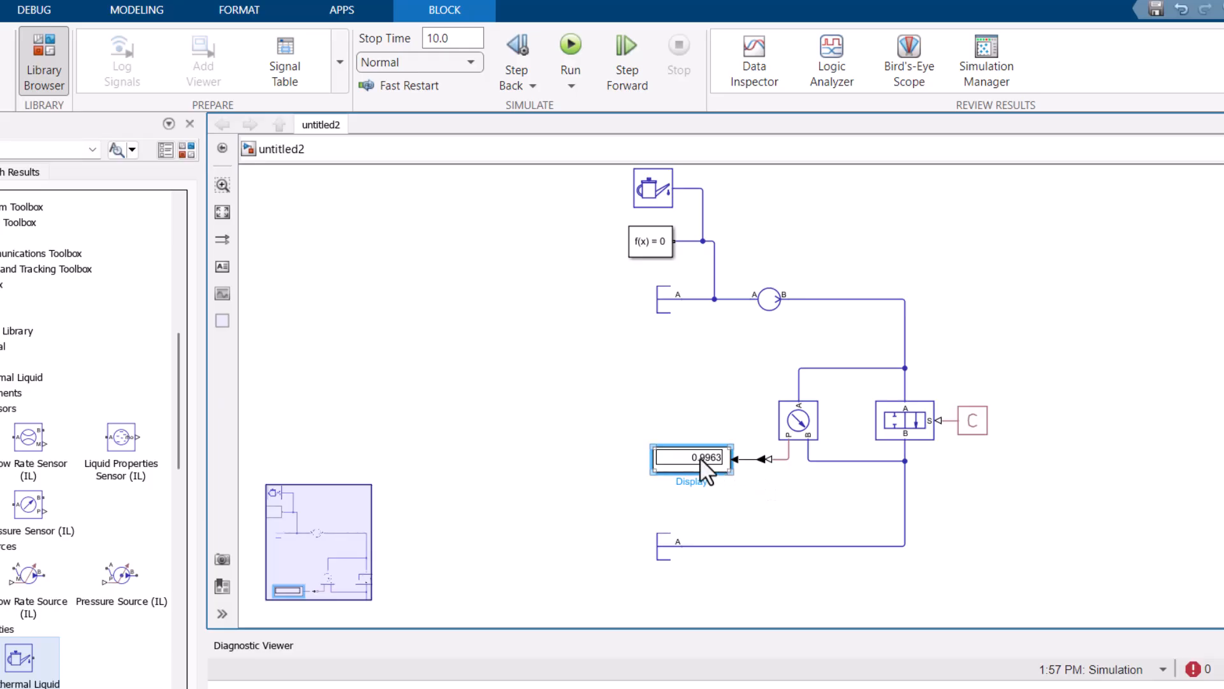
# Review the Flow Rate Source's volumetric flow rate setting to compare it with the valve's pressure drop
pyautogui.click(770, 298)
pyautogui.click(912, 428)
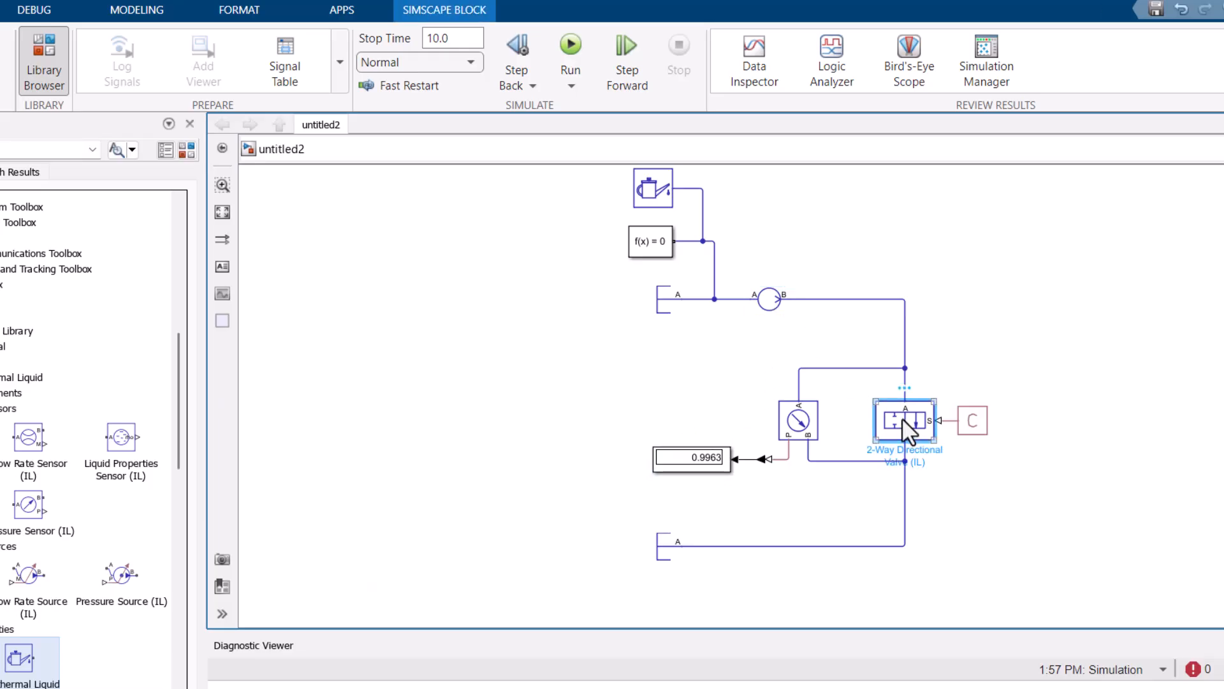
pyautogui.click(773, 304)
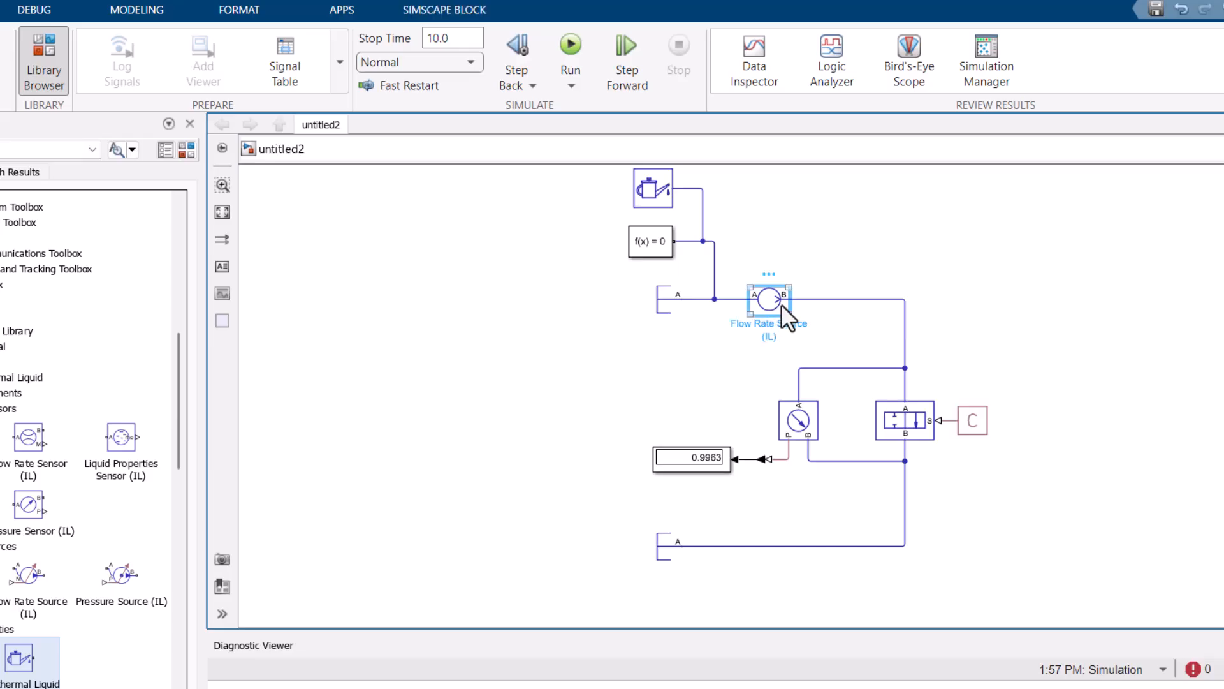
pyautogui.doubleClick(772, 299)
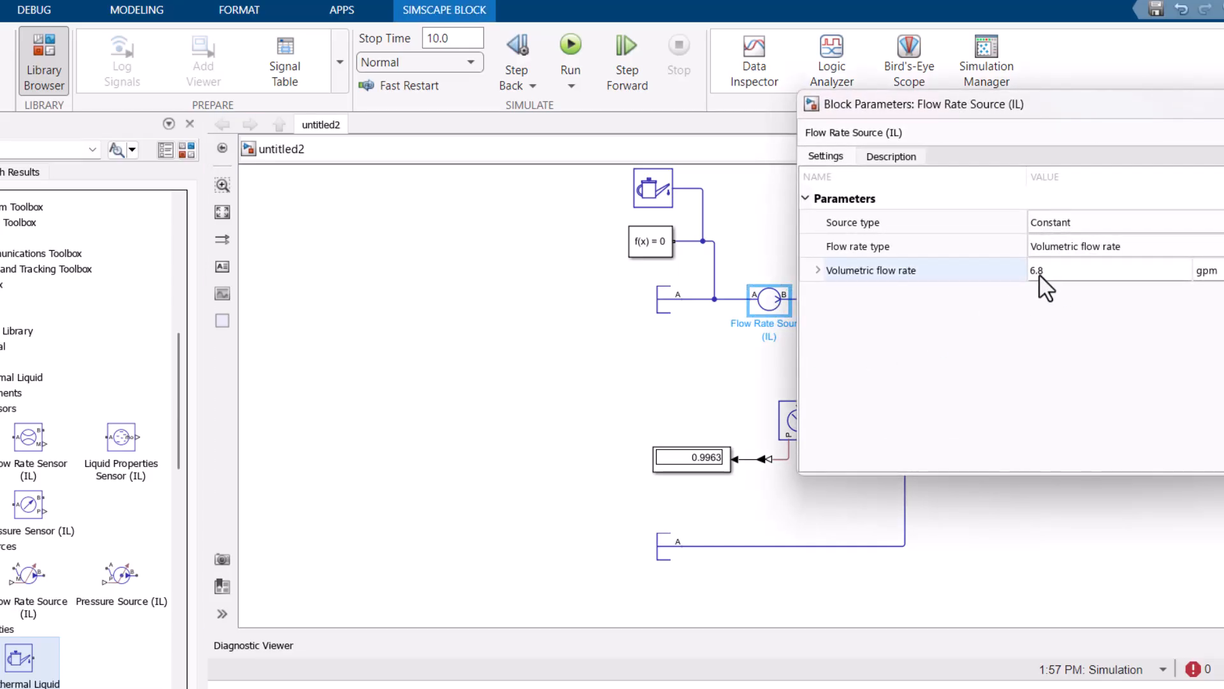
pyautogui.click(1223, 104)
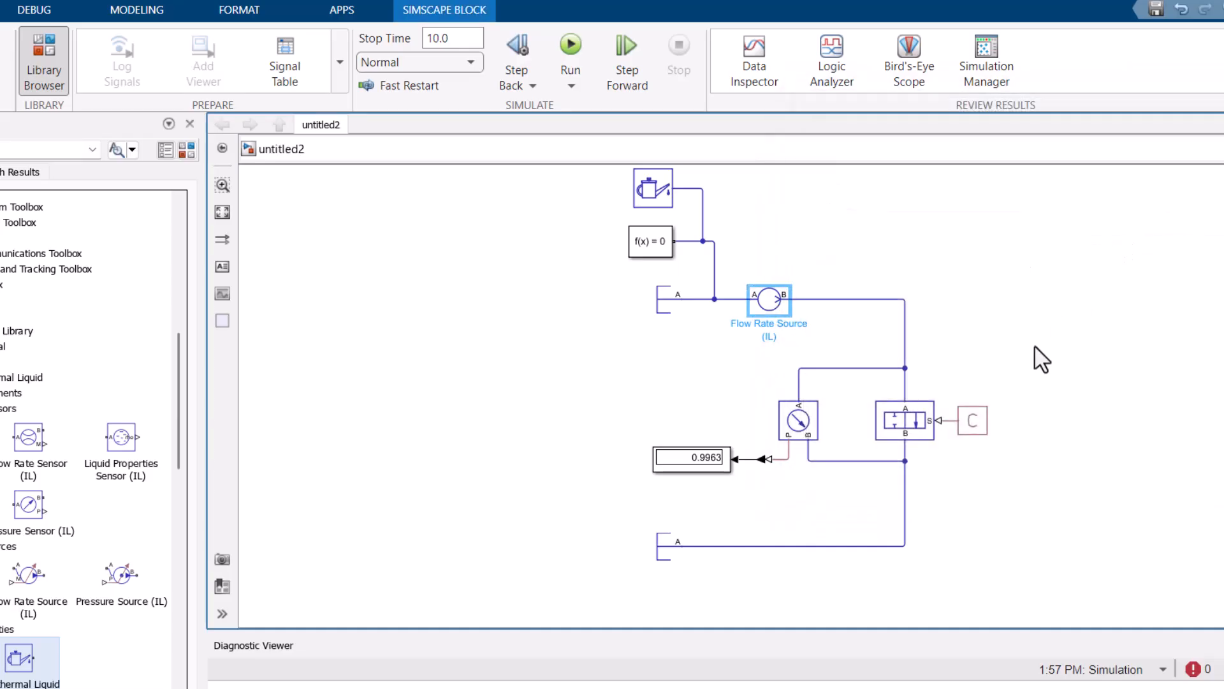
# Set the Flow Rate Source's volumetric flow rate to 6.8*2 gpm
pyautogui.doubleClick(769, 298)
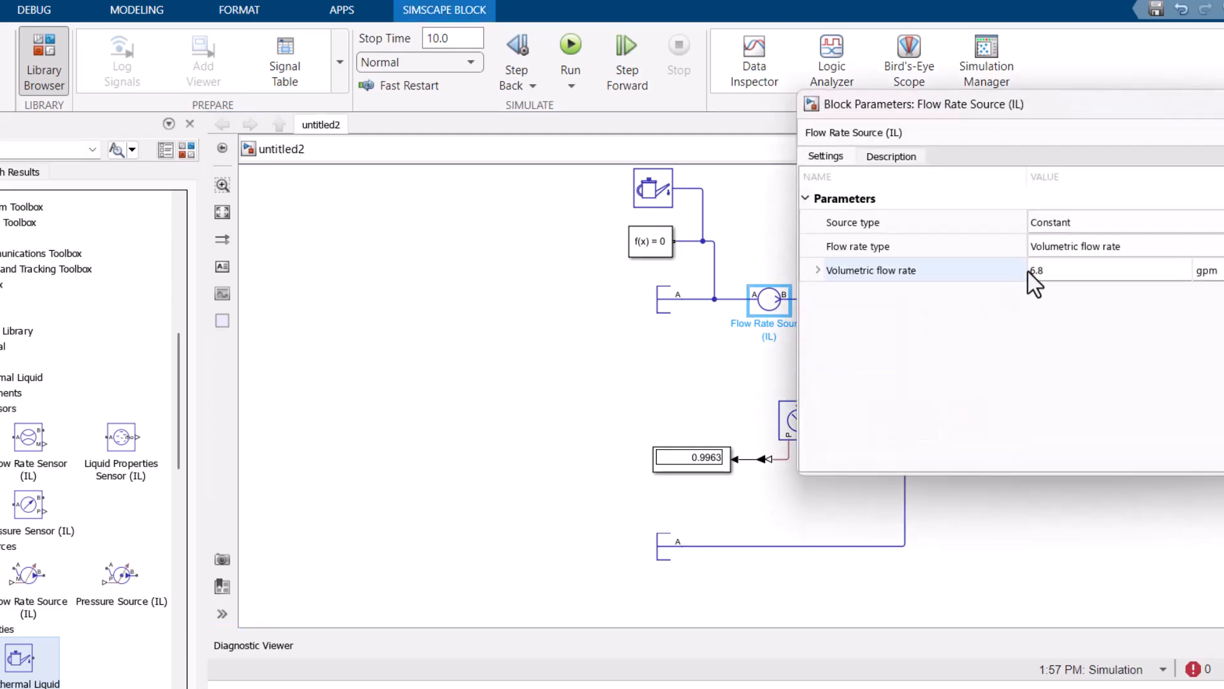
pyautogui.click(1069, 271)
pyautogui.write('*2')
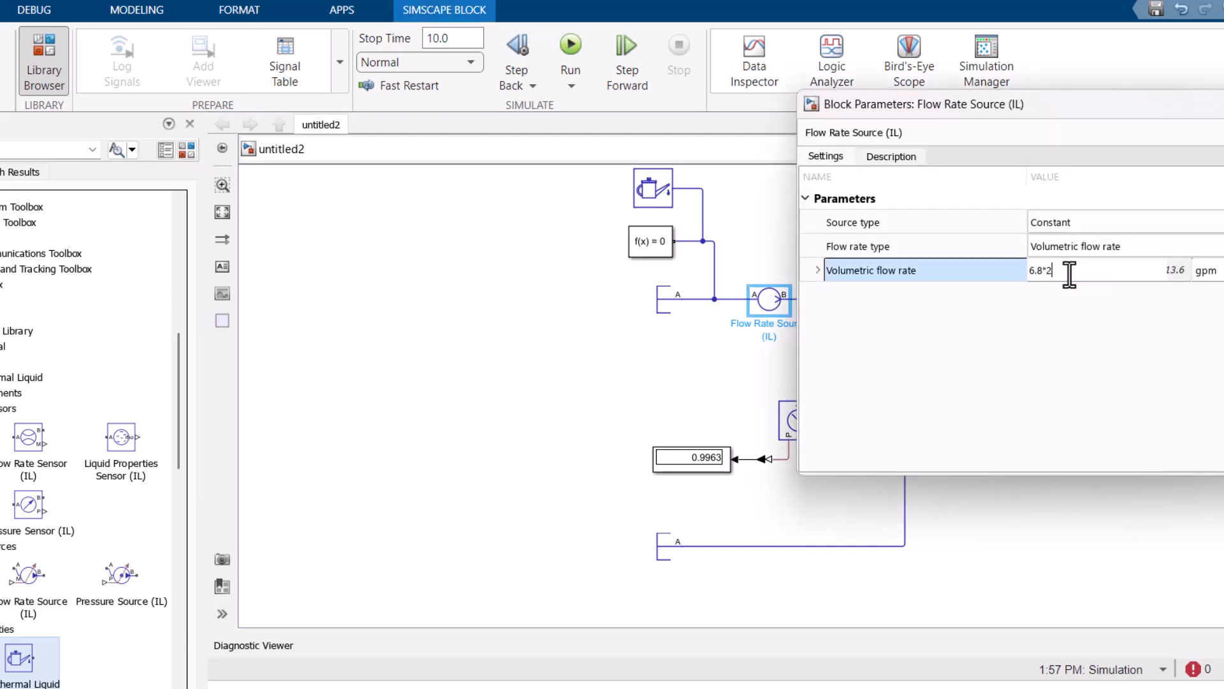
pyautogui.click(1223, 104)
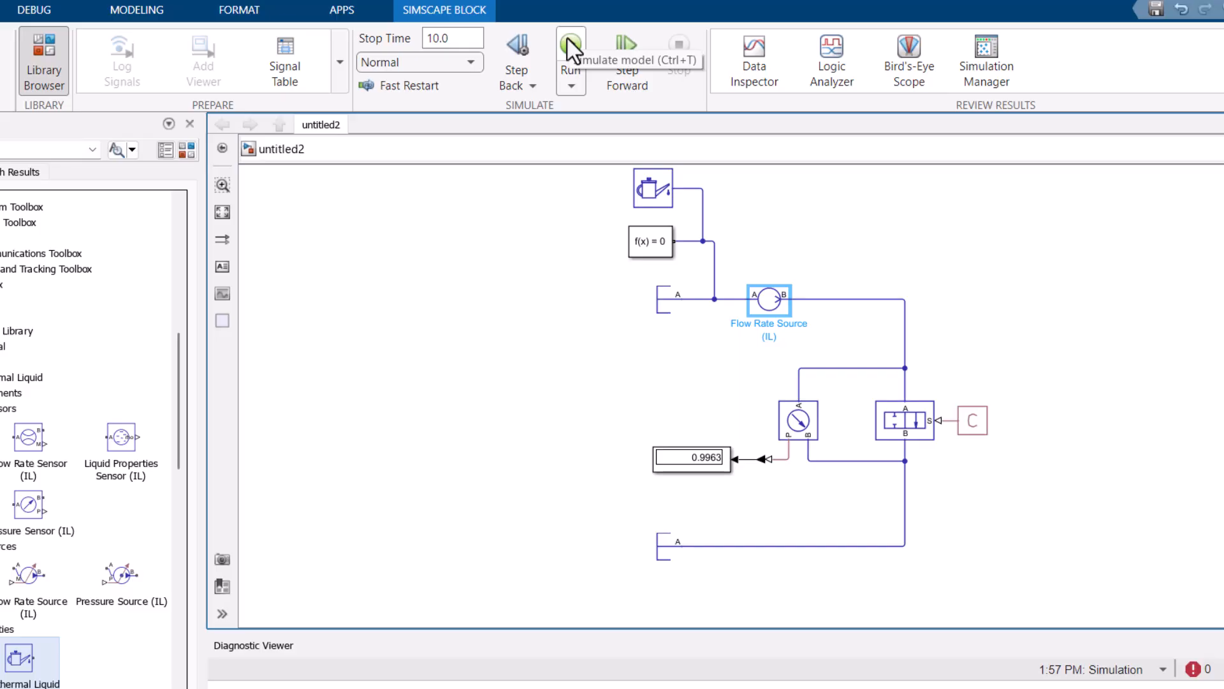
# Rerun the simulation with the doubled flow rate and read the pressure drop on the Display block
pyautogui.click(702, 459)
pyautogui.click(683, 398)
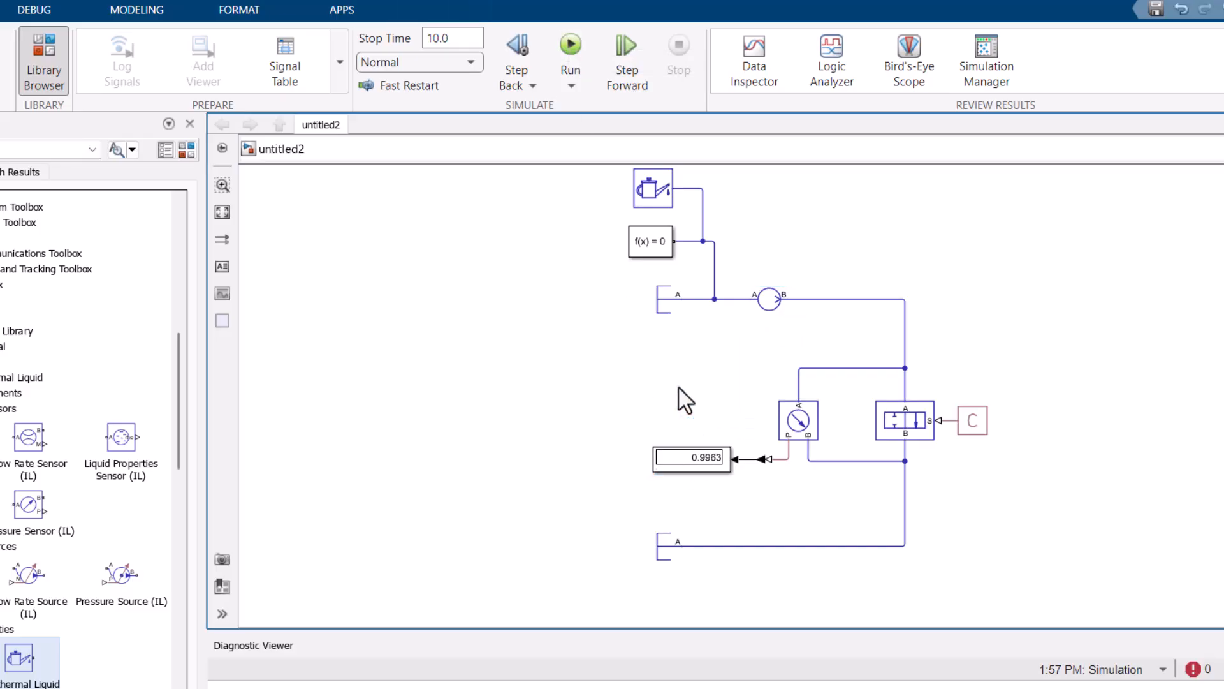
pyautogui.click(567, 43)
pyautogui.click(706, 464)
pyautogui.scroll(-2, 708, 459)
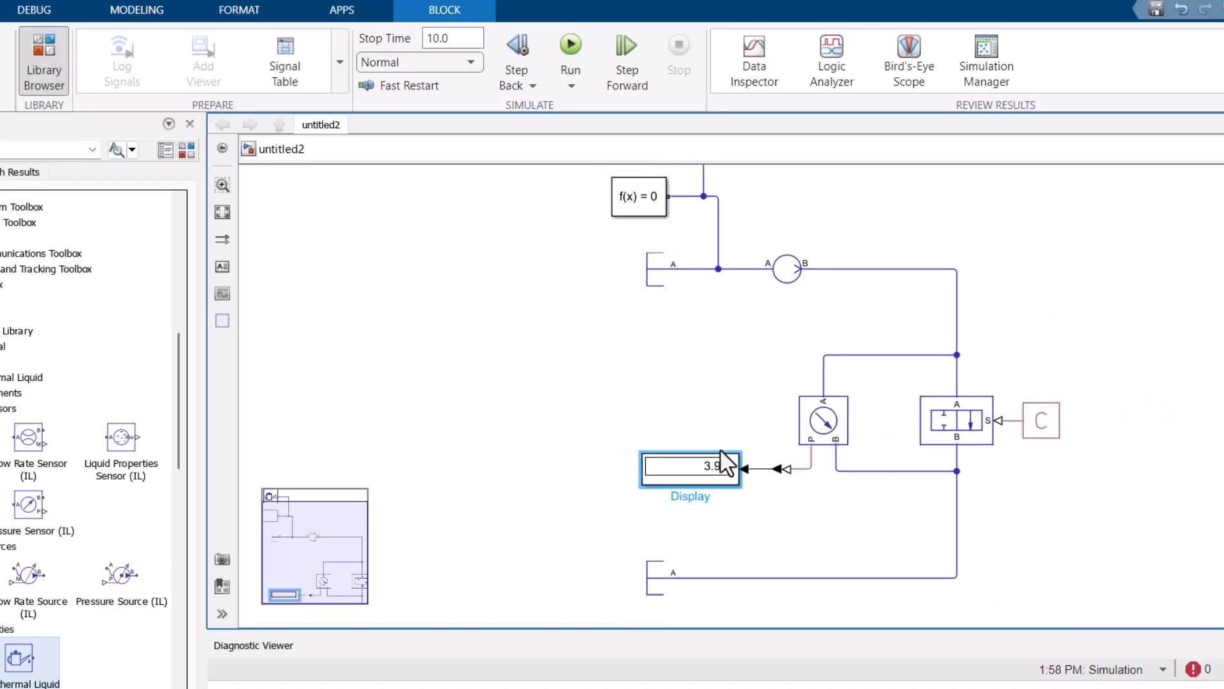
pyautogui.click(753, 506)
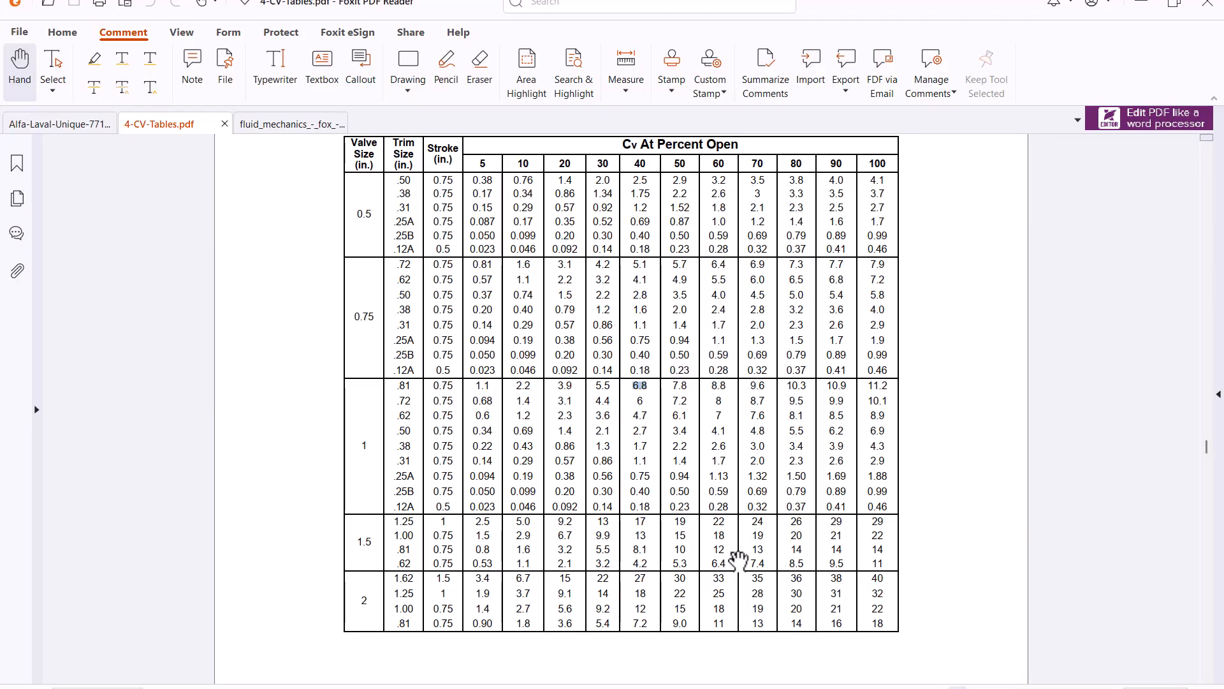
# Switch to the Alfa-Laval regulating valve data sheet in the PDF reader and examine the Cv and Kv flow coefficient formulas
pyautogui.click(74, 128)
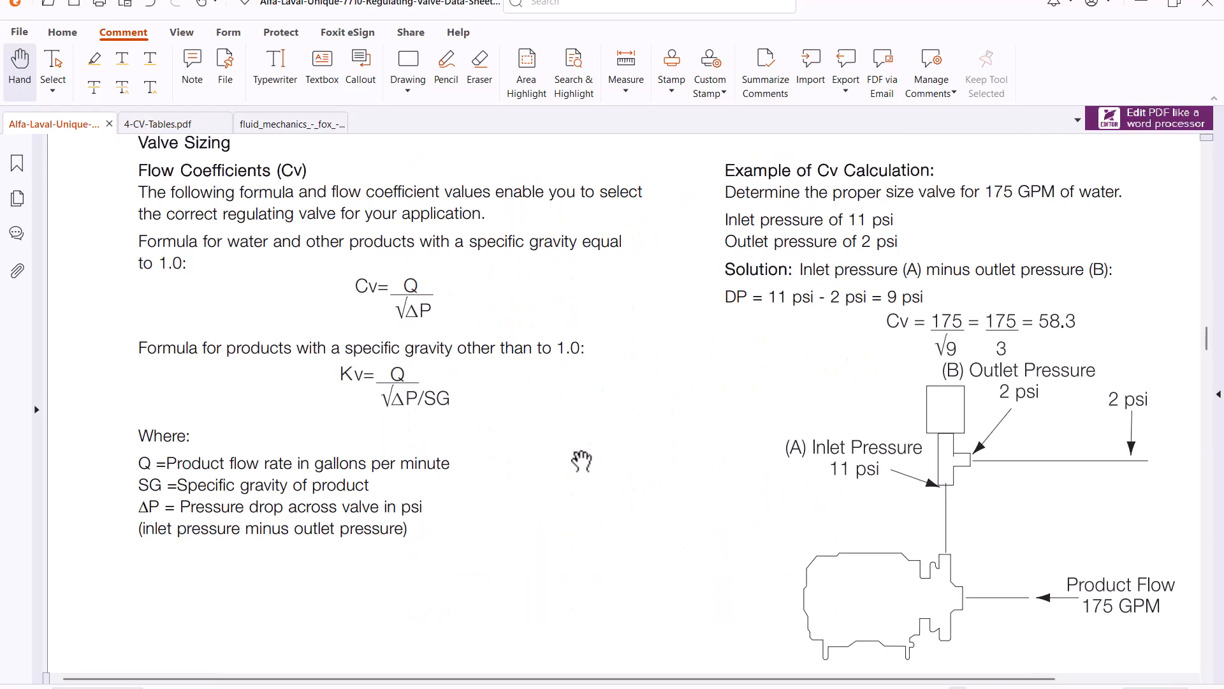
pyautogui.scroll(-1, 580, 486)
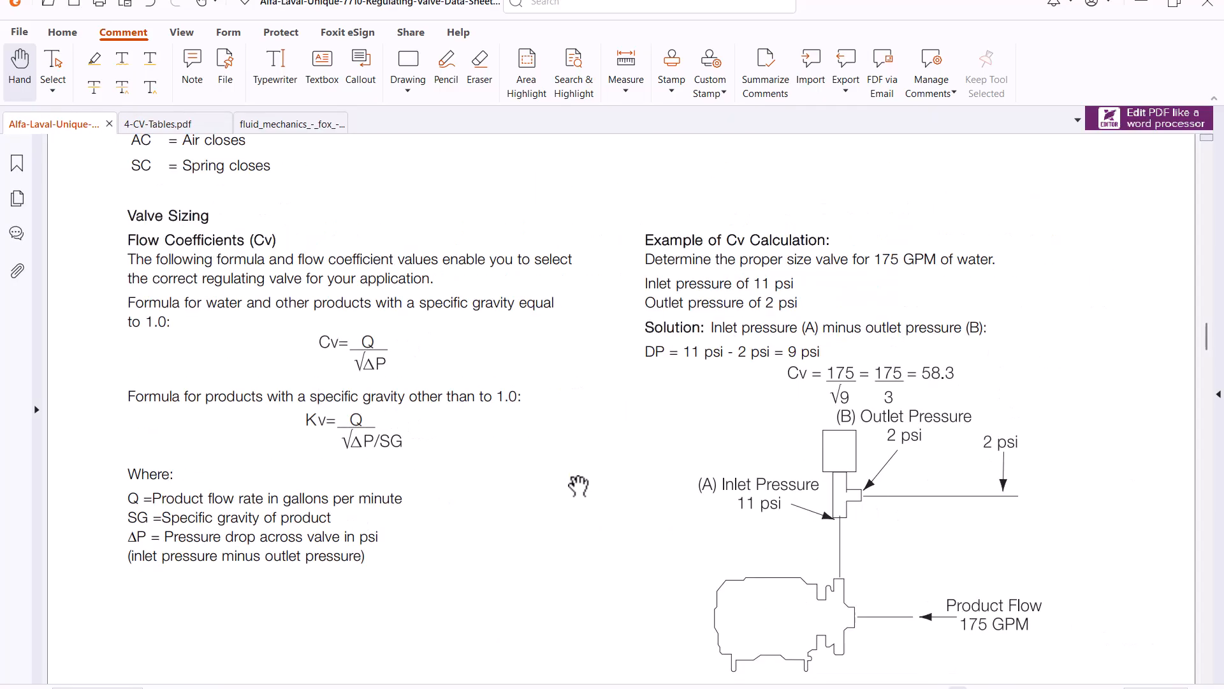
pyautogui.moveTo(628, 504); pyautogui.dragTo(632, 514)
pyautogui.scroll(3, 226, 462)
pyautogui.scroll(-2, 262, 472)
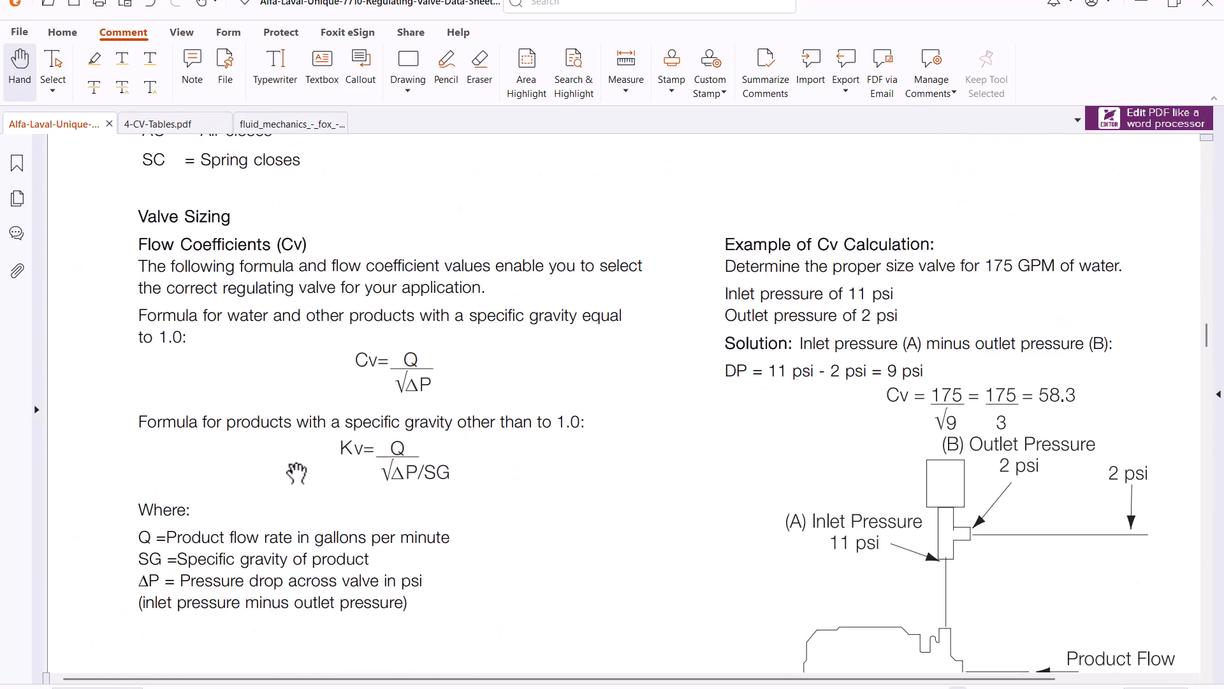
pyautogui.scroll(-1, 451, 512)
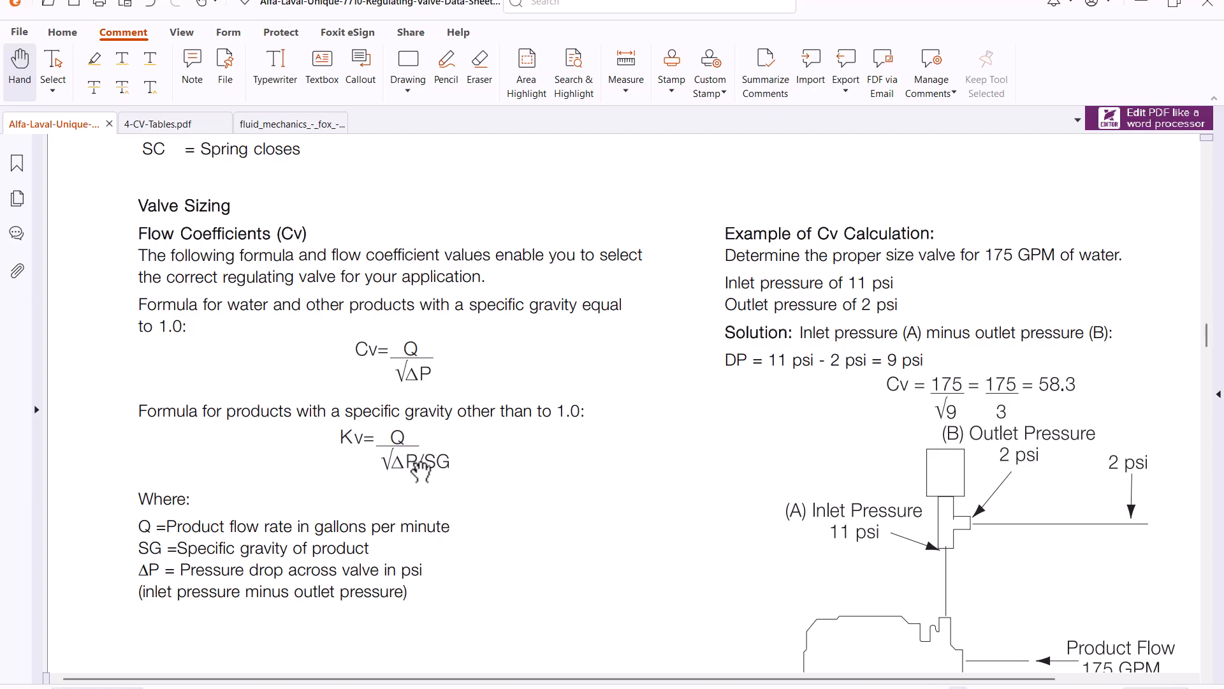
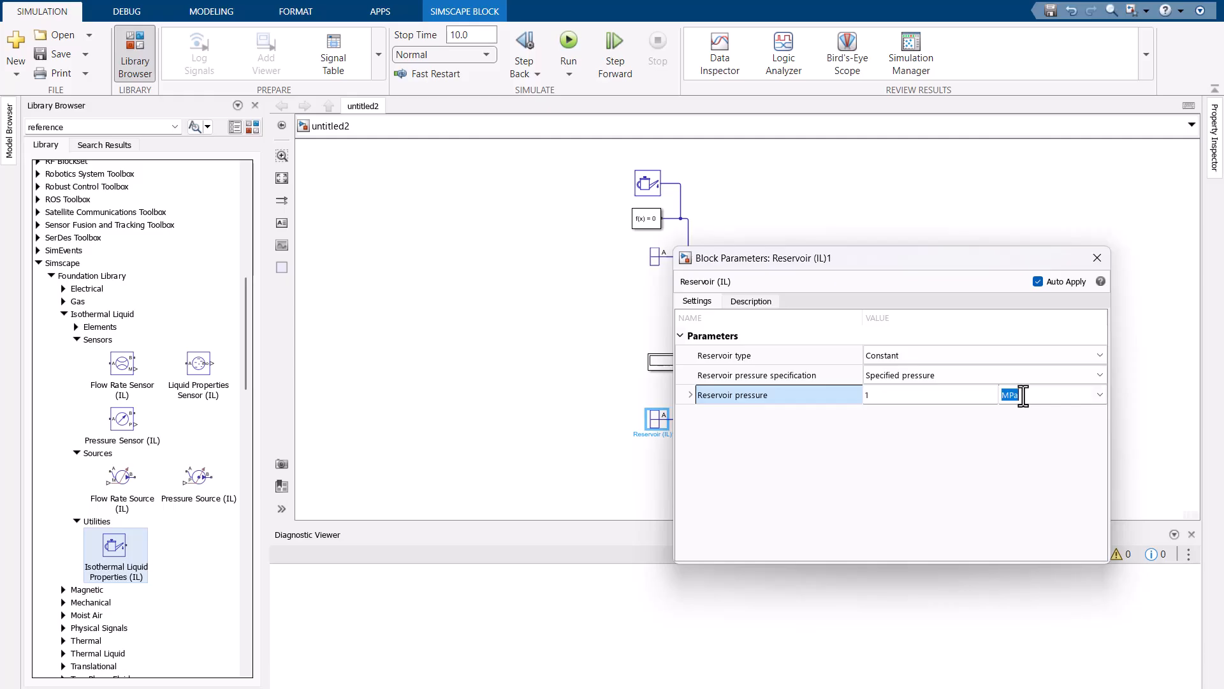
# Set the unit of the outlet reservoir's pressure of 1 to psi
pyautogui.write('psi')
pyautogui.click(1014, 415)
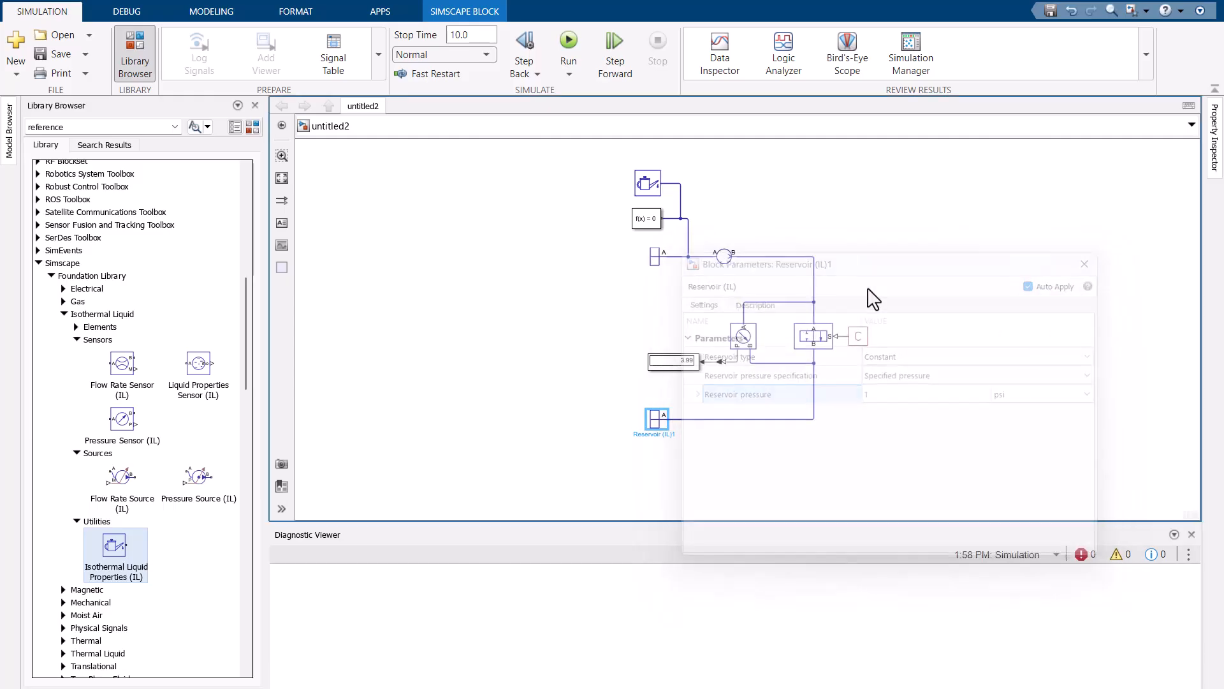
# Replace the Flow Rate Source between the inlet reservoir and the valve with a Flow Rate Sensor (IL)
pyautogui.scroll(4, 714, 252)
pyautogui.click(706, 245)
pyautogui.press('Delete')
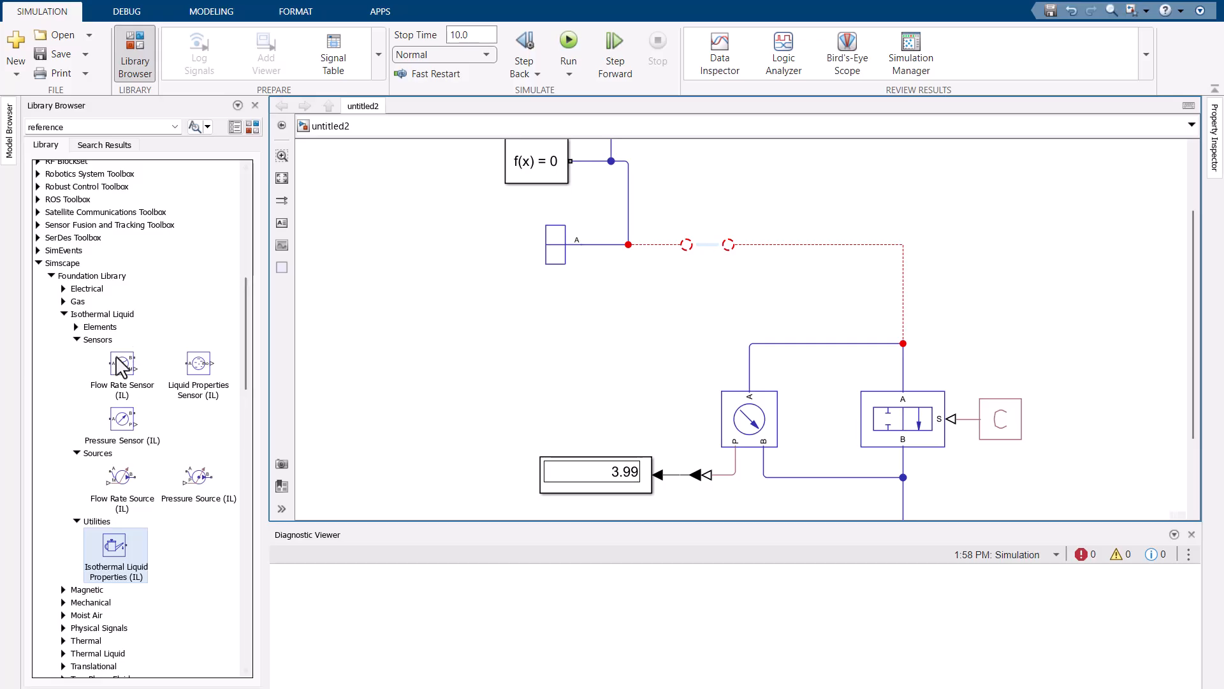
pyautogui.moveTo(123, 362); pyautogui.dragTo(724, 255)
# Set the Flow Rate Sensor to measure volumetric flow rate
pyautogui.doubleClick(745, 259)
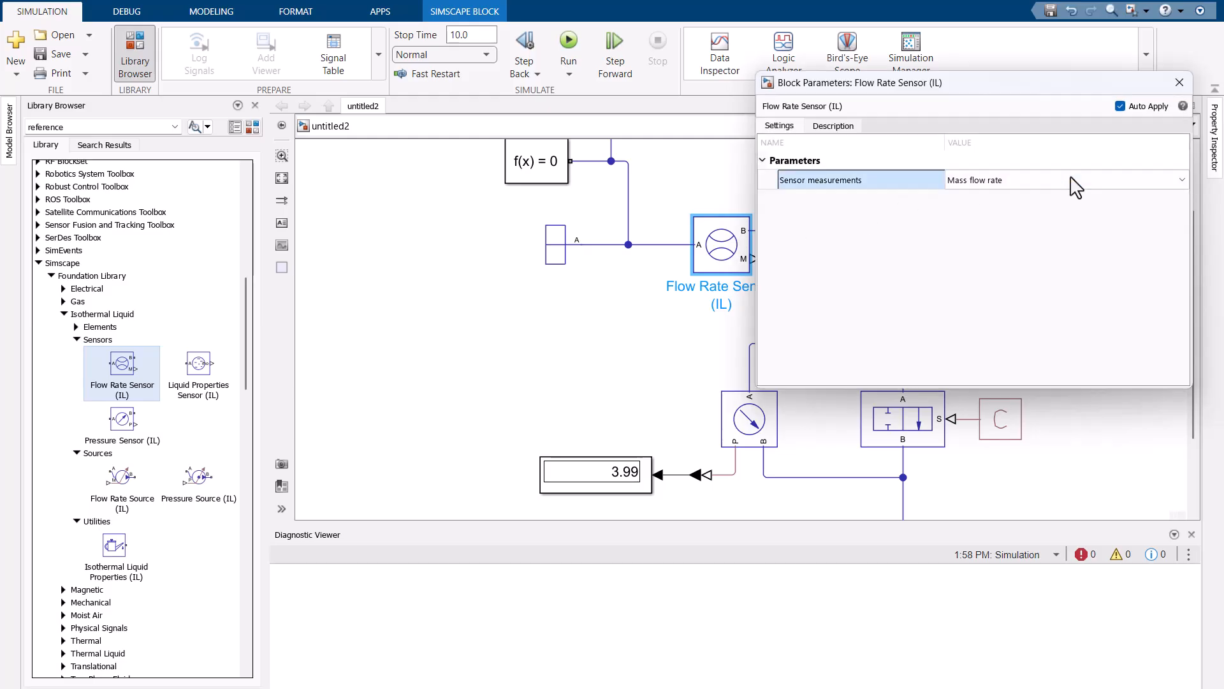
pyautogui.click(1021, 180)
pyautogui.click(988, 208)
pyautogui.click(1180, 83)
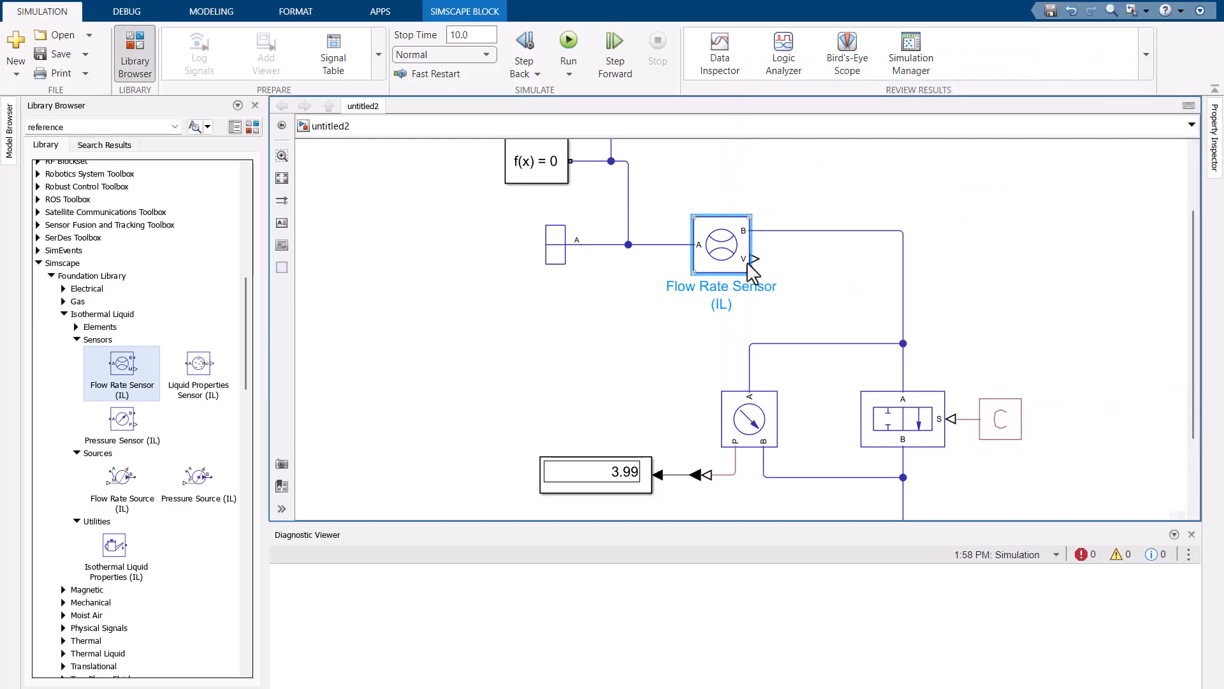
# Flip the Flow Rate Sensor so port V sits above port B, and shift it slightly toward the valve
pyautogui.hotkey('ctrl', 'r')
pyautogui.hotkey('ctrl', 'i')
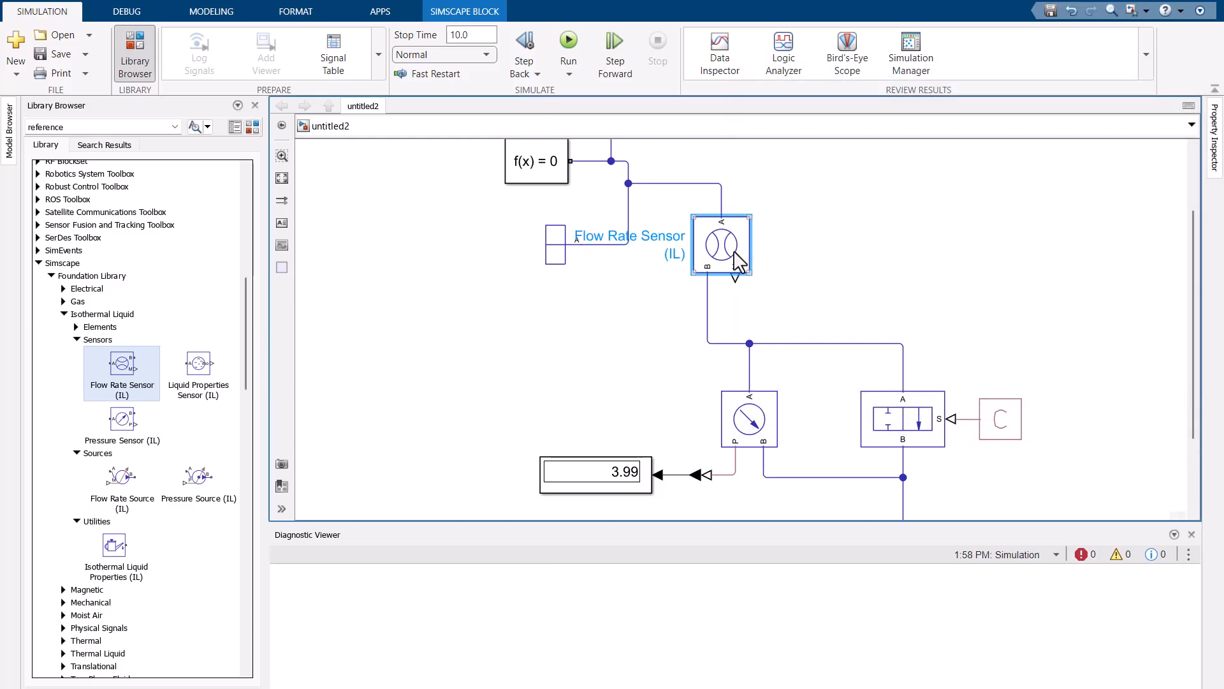
pyautogui.hotkey('ctrl', 'shift', 'r')
pyautogui.moveTo(739, 262); pyautogui.dragTo(767, 260)
# Add a PS-Simulink Converter and connect it to the Flow Rate Sensor's V port
pyautogui.doubleClick(862, 231)
pyautogui.write('ps-s')
pyautogui.press('Return')
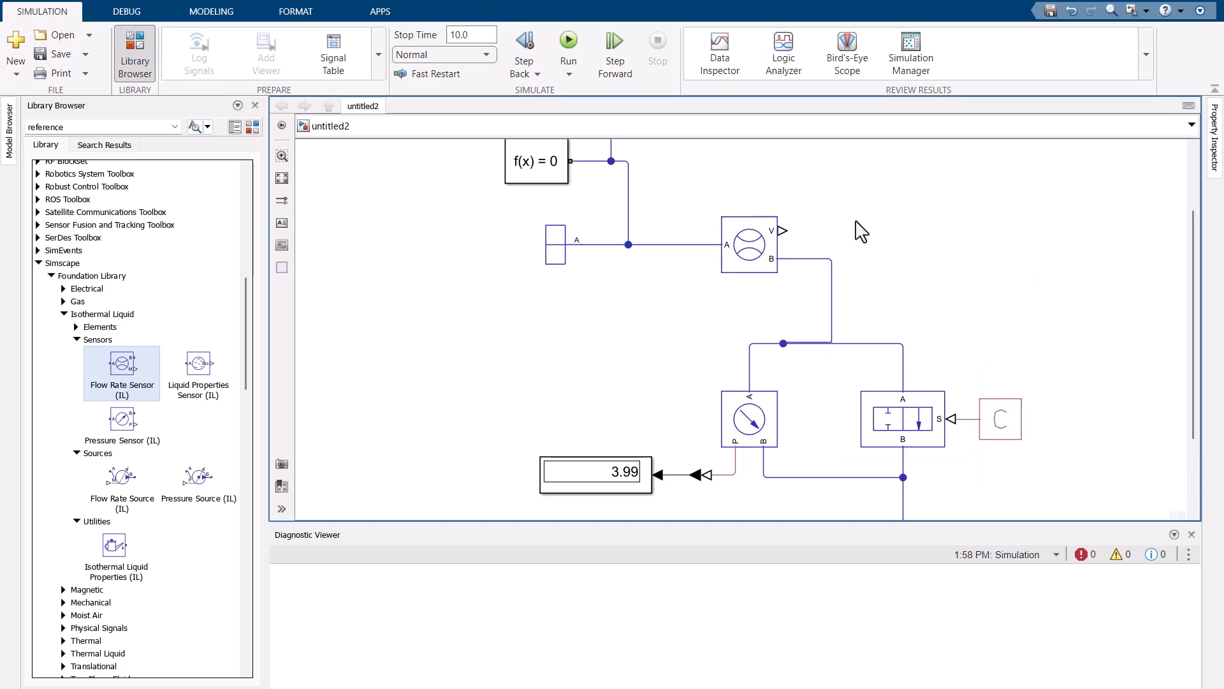
pyautogui.moveTo(856, 224); pyautogui.dragTo(835, 241)
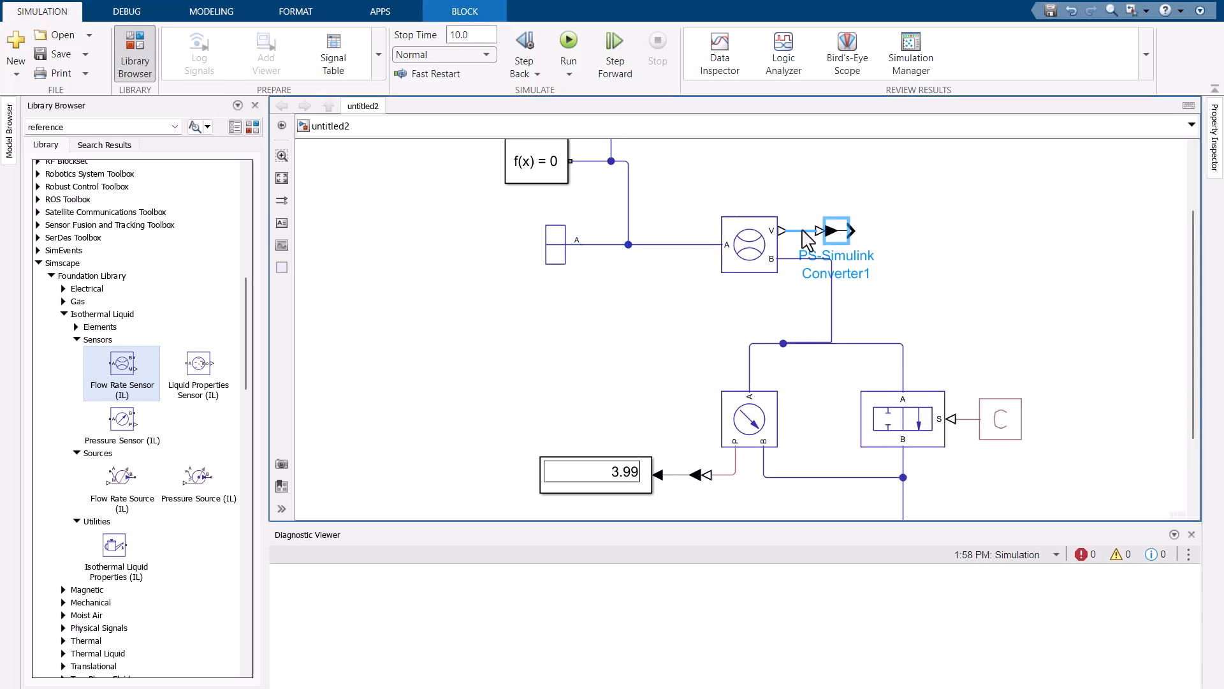
# Edit the output signal unit of the PS-Simulink Converter attached to the Flow Rate Sensor
pyautogui.doubleClick(835, 232)
pyautogui.click(579, 166)
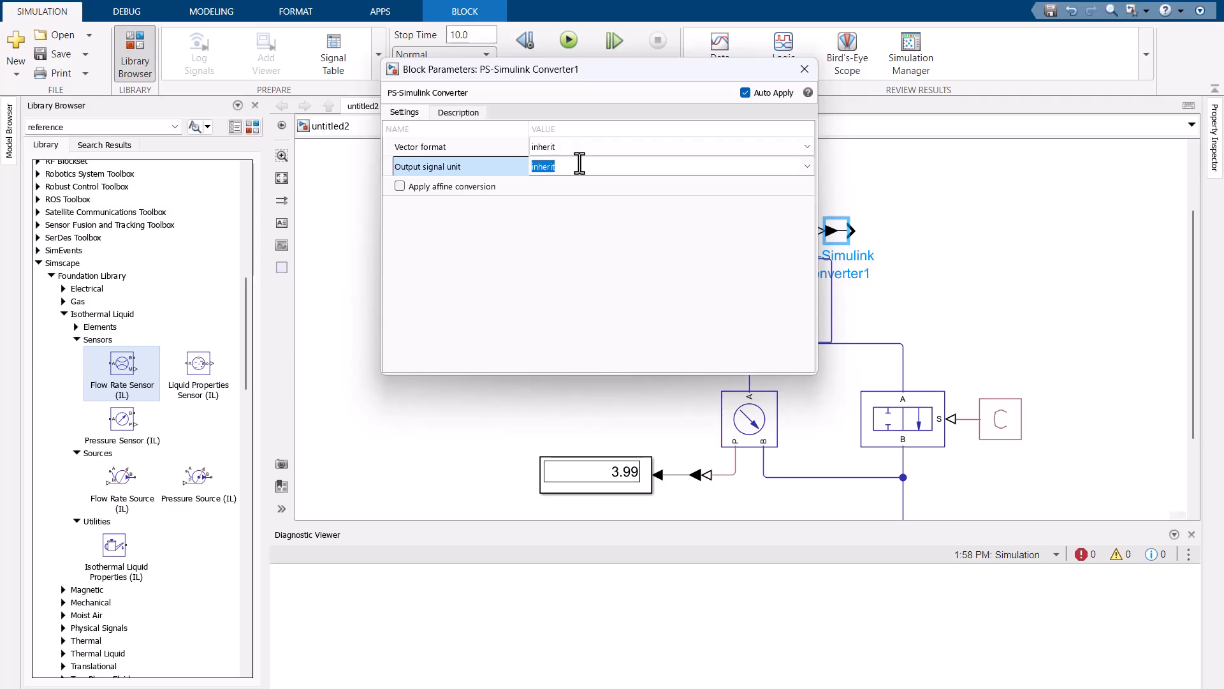
pyautogui.click(805, 69)
# Add a Display block and connect it to the output of the flow sensor's PS-Simulink Converter
pyautogui.doubleClick(909, 235)
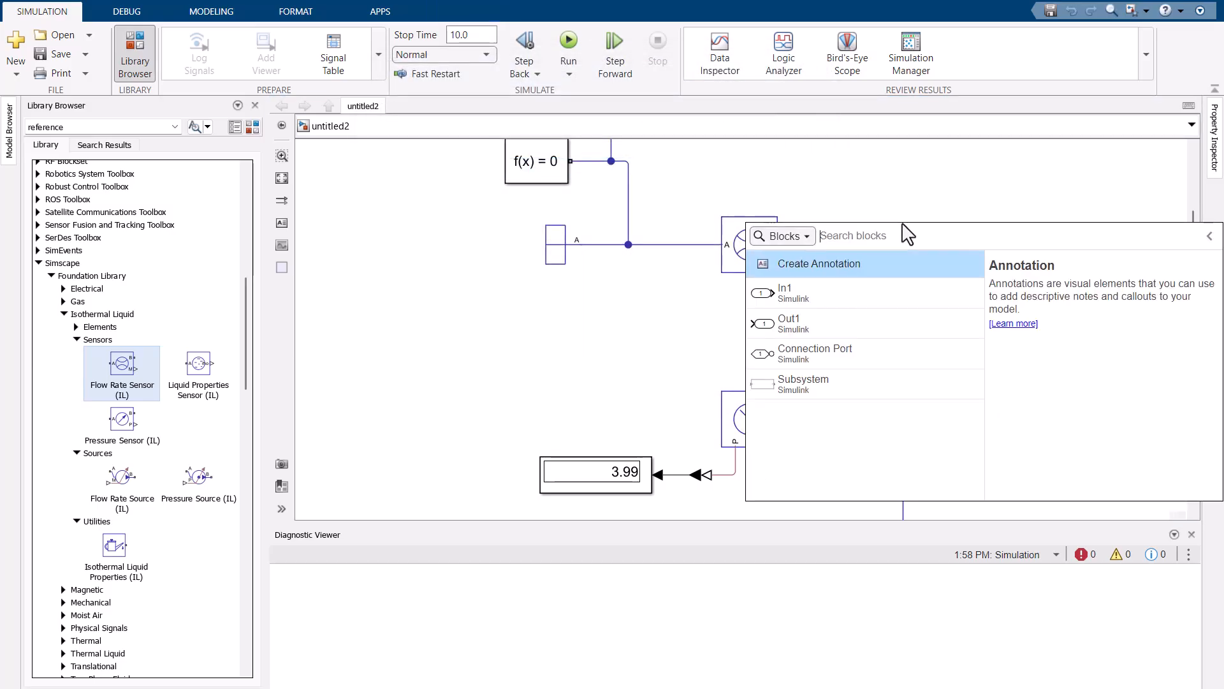
pyautogui.write('displ')
pyautogui.press('Return')
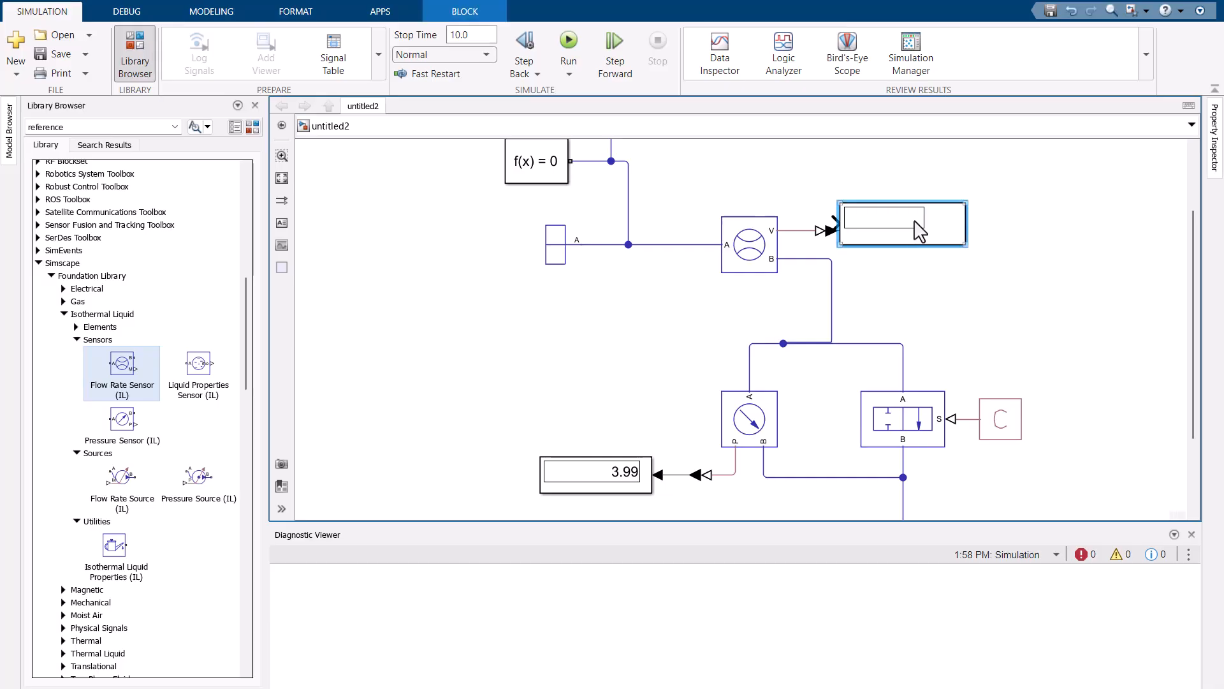
pyautogui.click(809, 350)
pyautogui.scroll(-3, 657, 396)
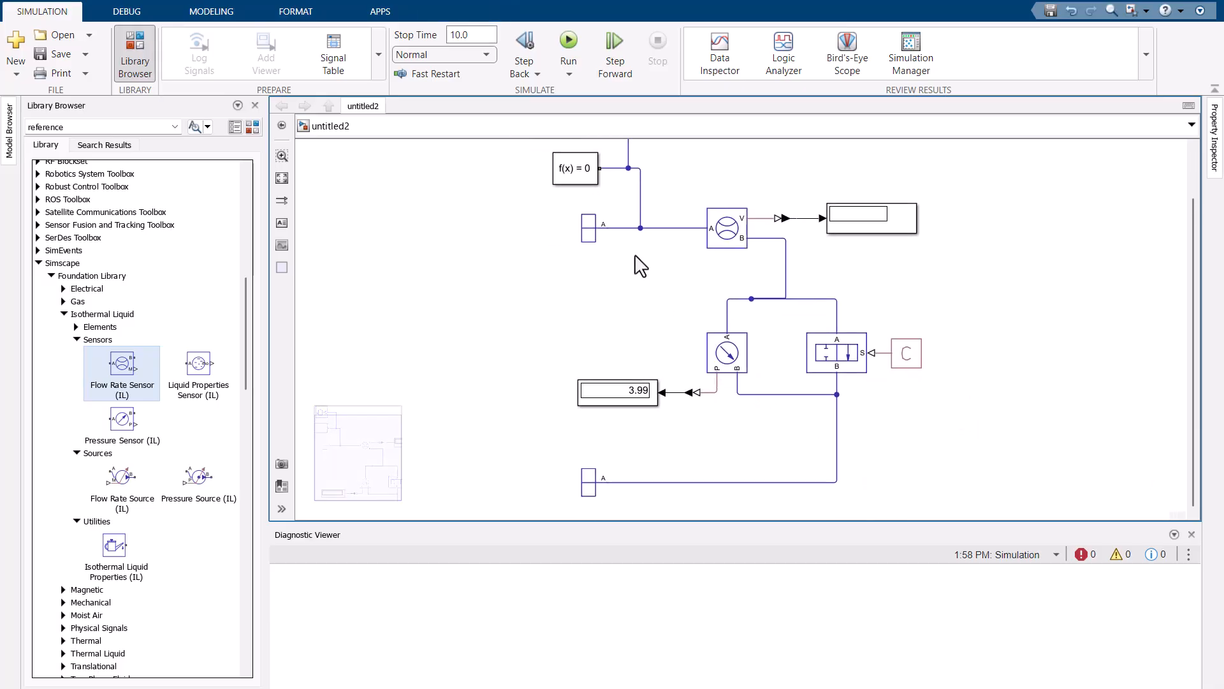
# Delete the pressure sensor across the valve together with its converter and display
pyautogui.click(599, 242)
pyautogui.click(595, 490)
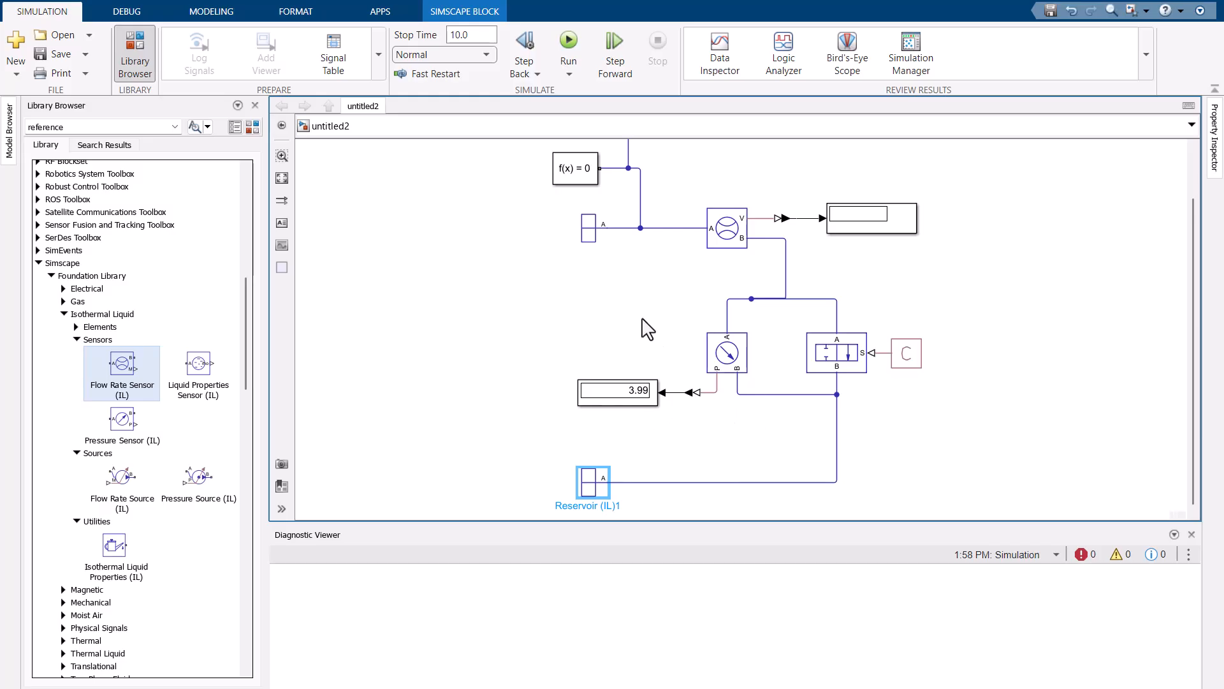
pyautogui.moveTo(771, 427); pyautogui.dragTo(560, 327)
pyautogui.press('Delete')
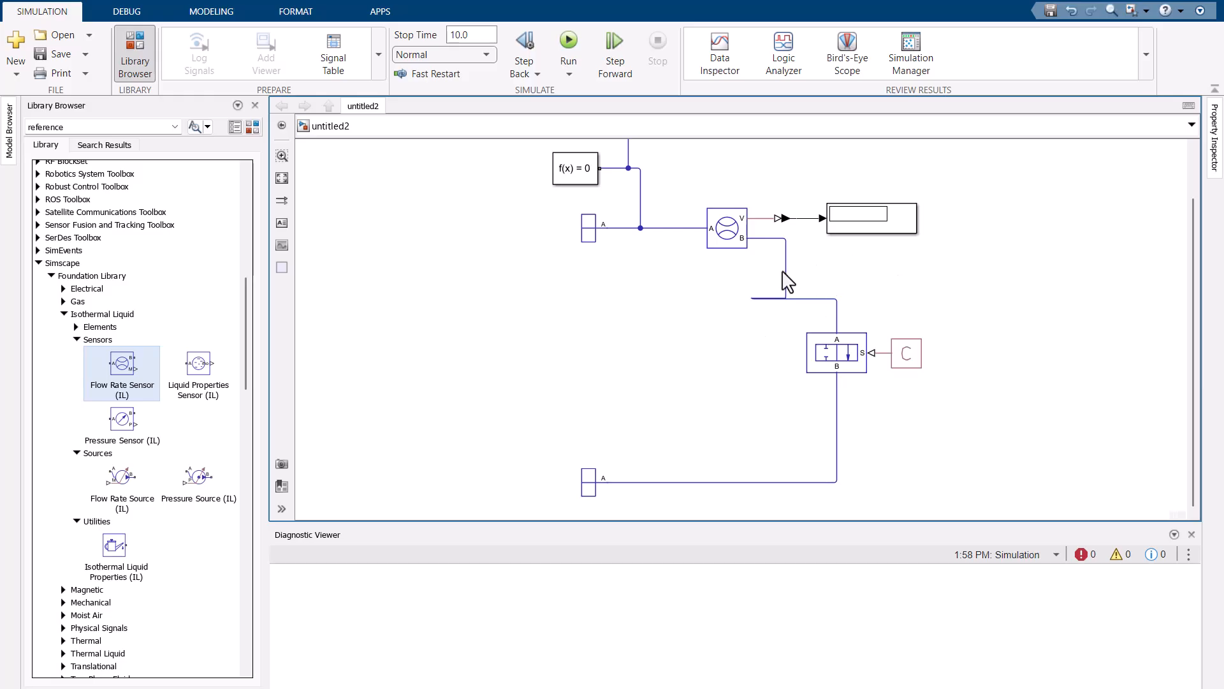
# Reposition the 2-Way Directional Valve and its constant to straighten the line from the Flow Rate Sensor, and close the Diagnostic Viewer
pyautogui.click(785, 274)
pyautogui.click(864, 371)
pyautogui.moveTo(859, 363); pyautogui.dragTo(945, 377)
pyautogui.moveTo(834, 358); pyautogui.dragTo(808, 359)
pyautogui.click(875, 303)
pyautogui.moveTo(875, 303); pyautogui.dragTo(864, 310)
pyautogui.click(1192, 534)
pyautogui.moveTo(881, 366); pyautogui.dragTo(874, 418)
pyautogui.scroll(2, 854, 403)
pyautogui.click(791, 419)
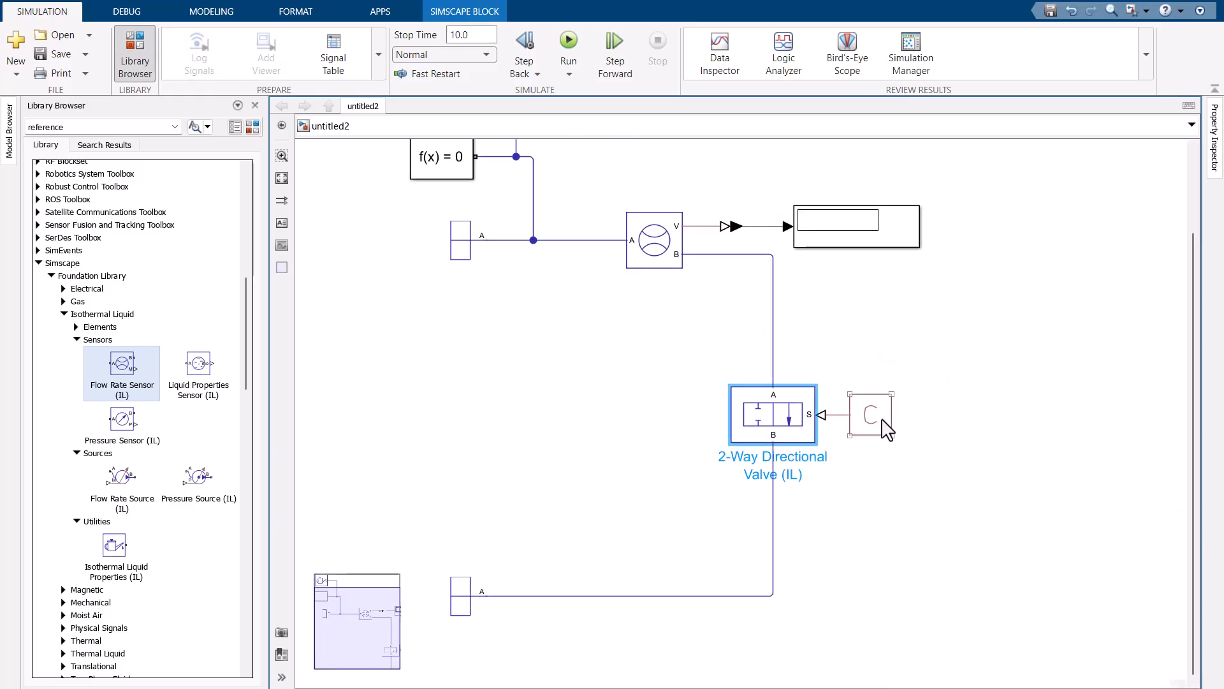
# Replace the constant at the valve's S port with a PS Ramp block
pyautogui.click(880, 418)
pyautogui.press('Delete')
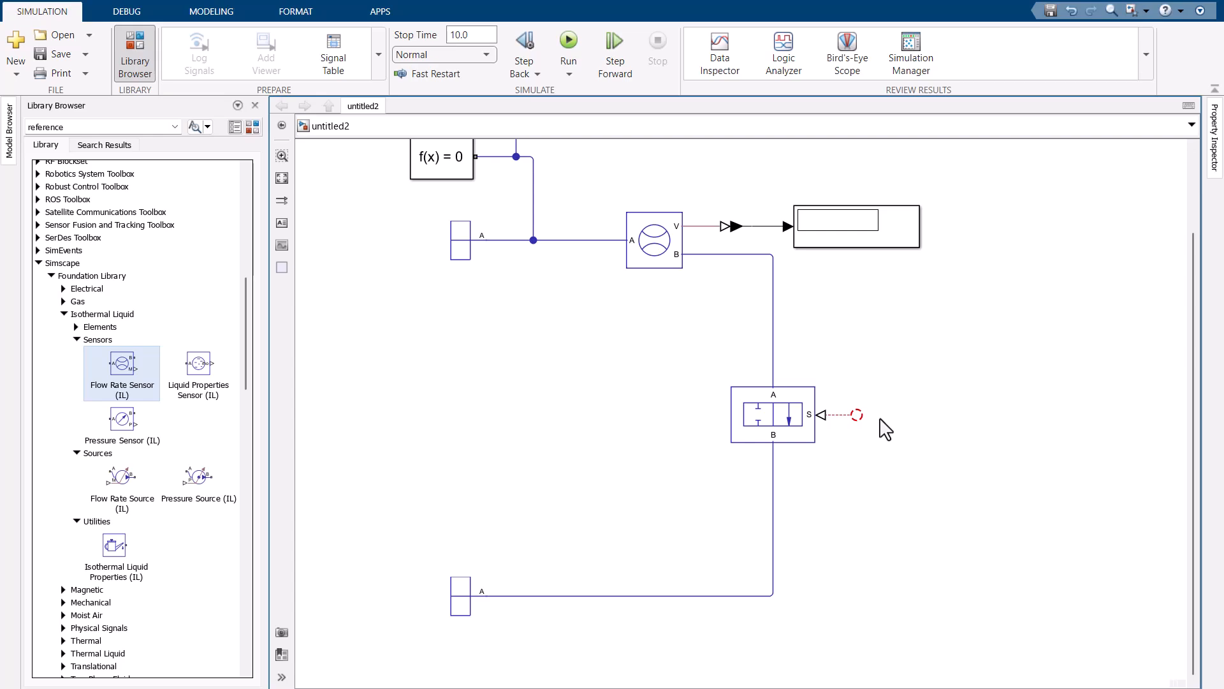
pyautogui.doubleClick(885, 429)
pyautogui.write('ps con')
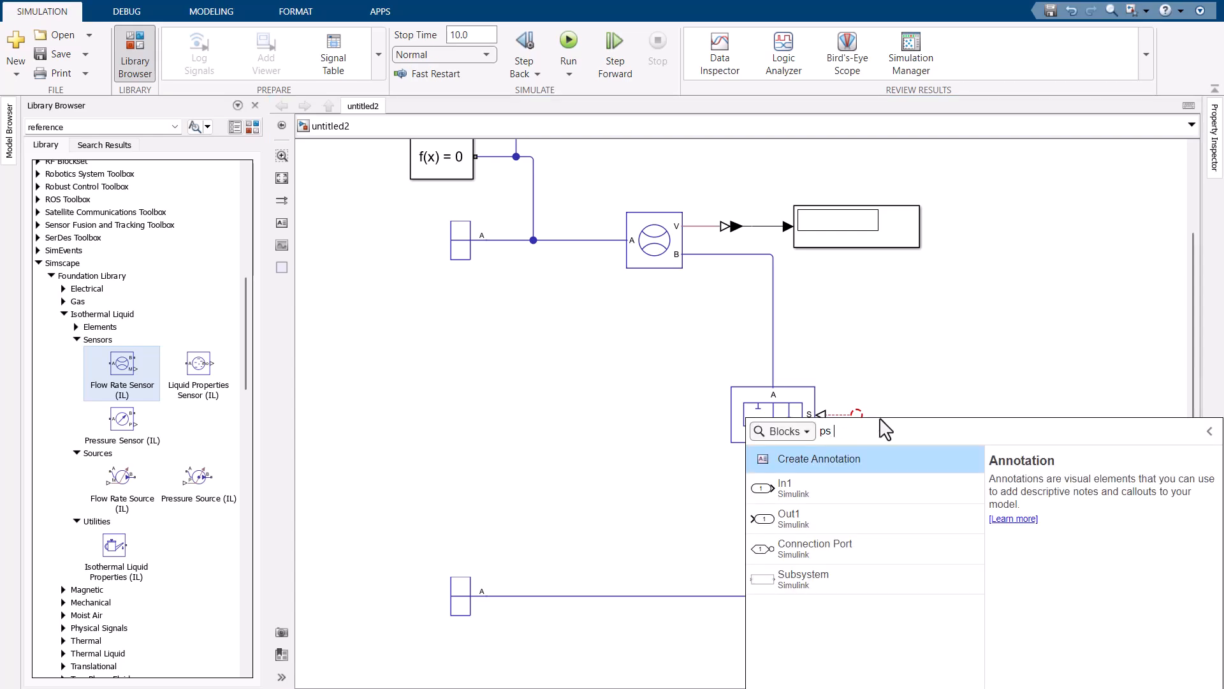
pyautogui.press('Return')
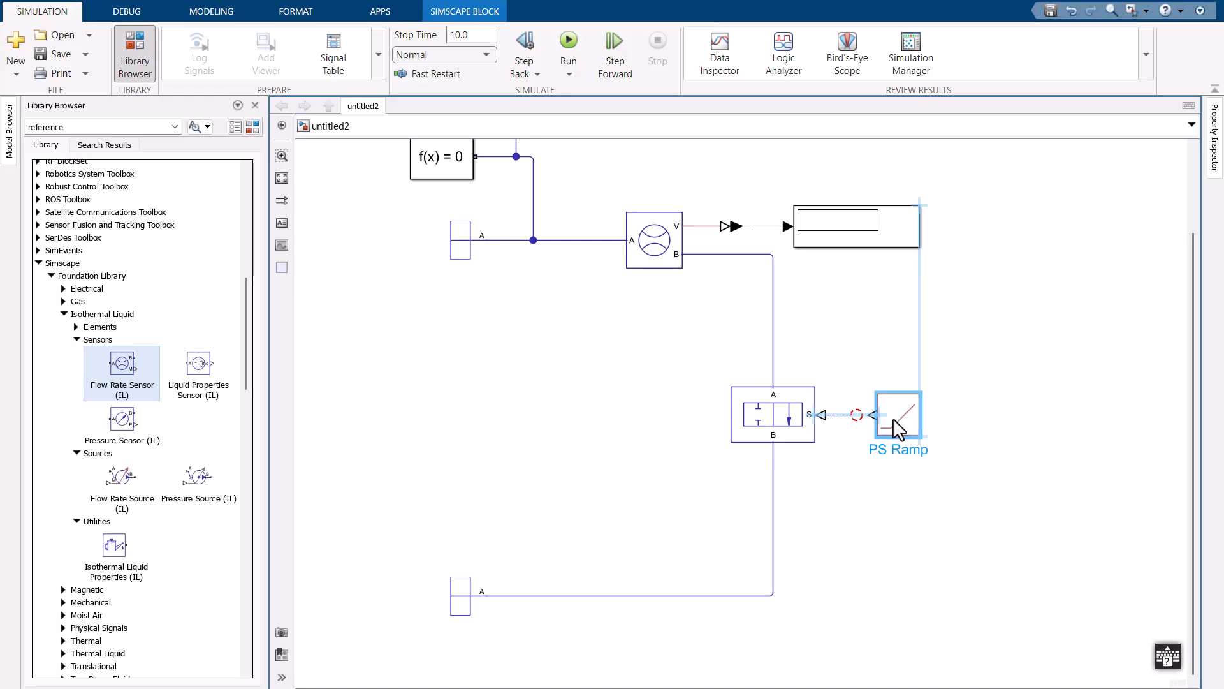
# Move the PS Ramp block closer to the valve's S port
pyautogui.moveTo(916, 418); pyautogui.dragTo(886, 419)
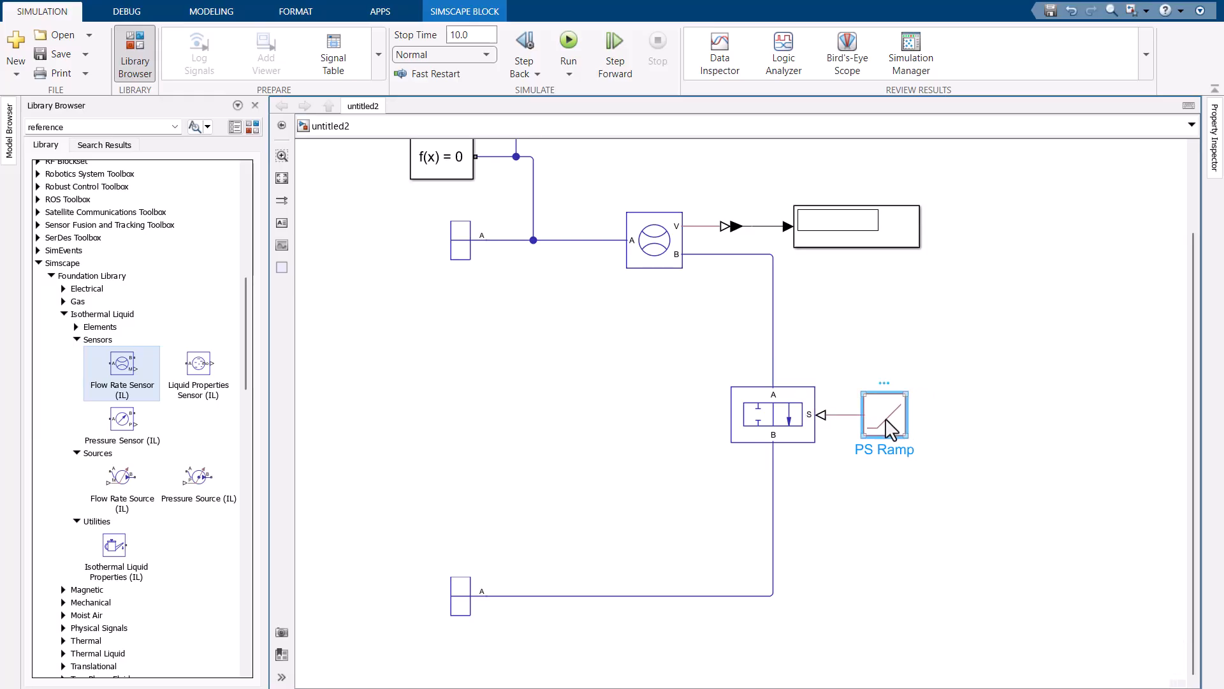
pyautogui.click(794, 424)
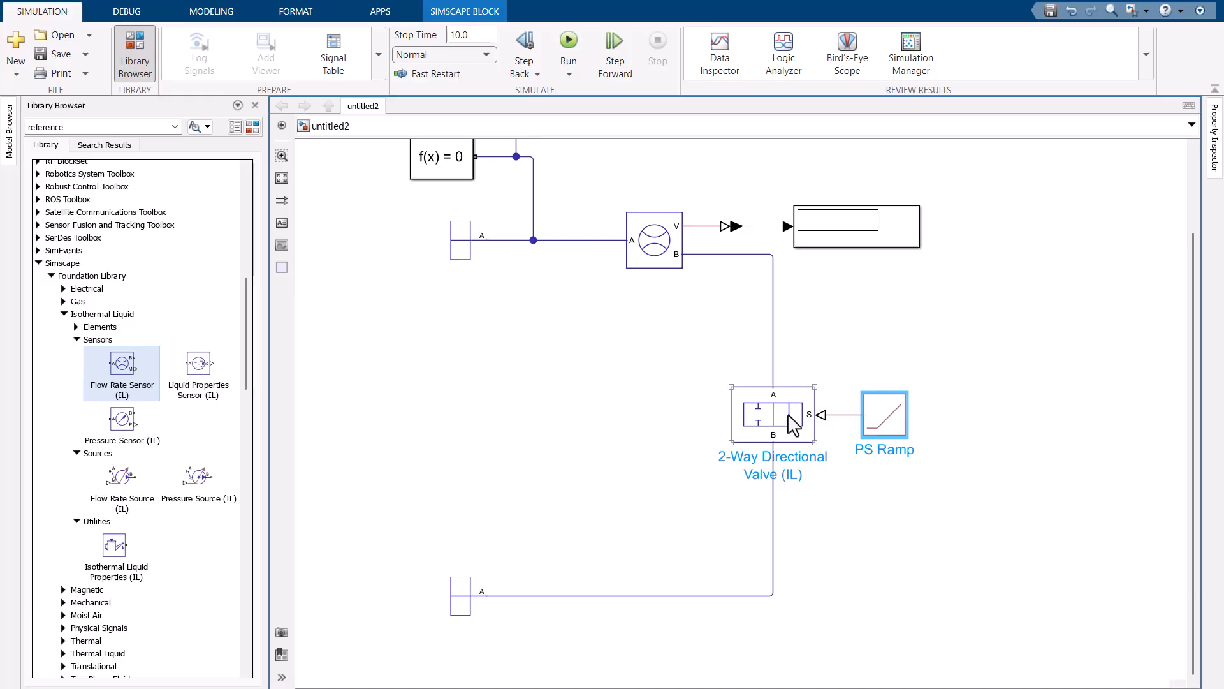
pyautogui.click(885, 495)
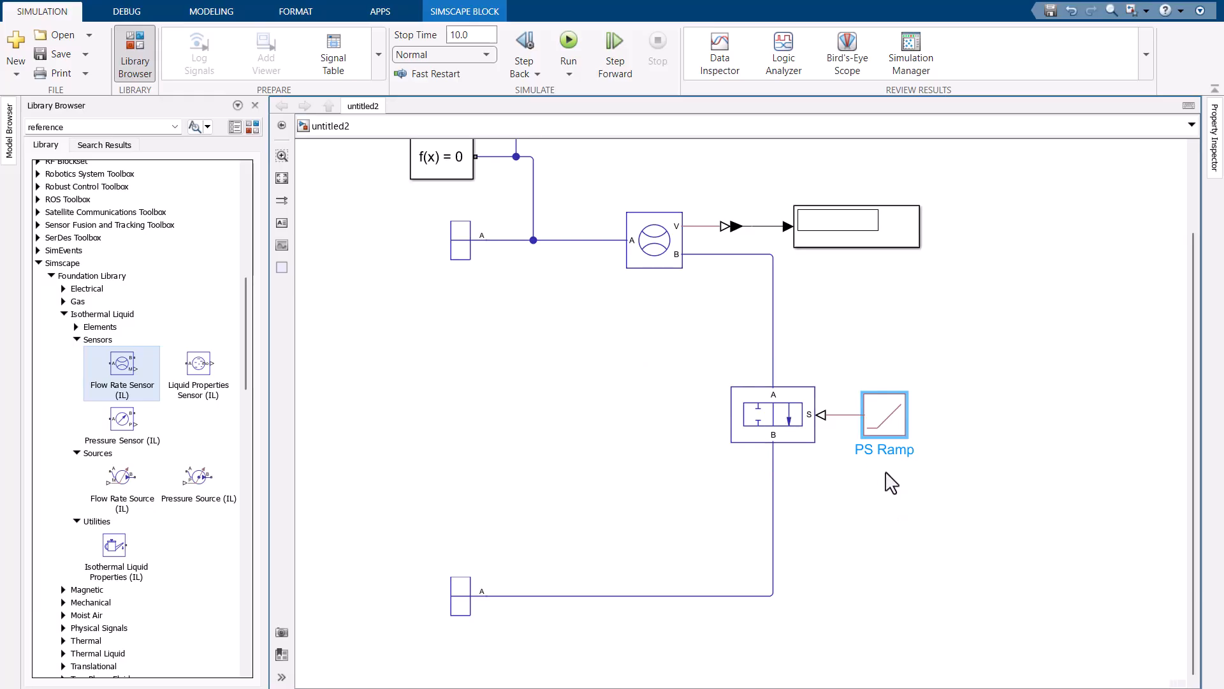
# Set the unit of the PS Ramp's initial output to in
pyautogui.click(888, 426)
pyautogui.doubleClick(888, 425)
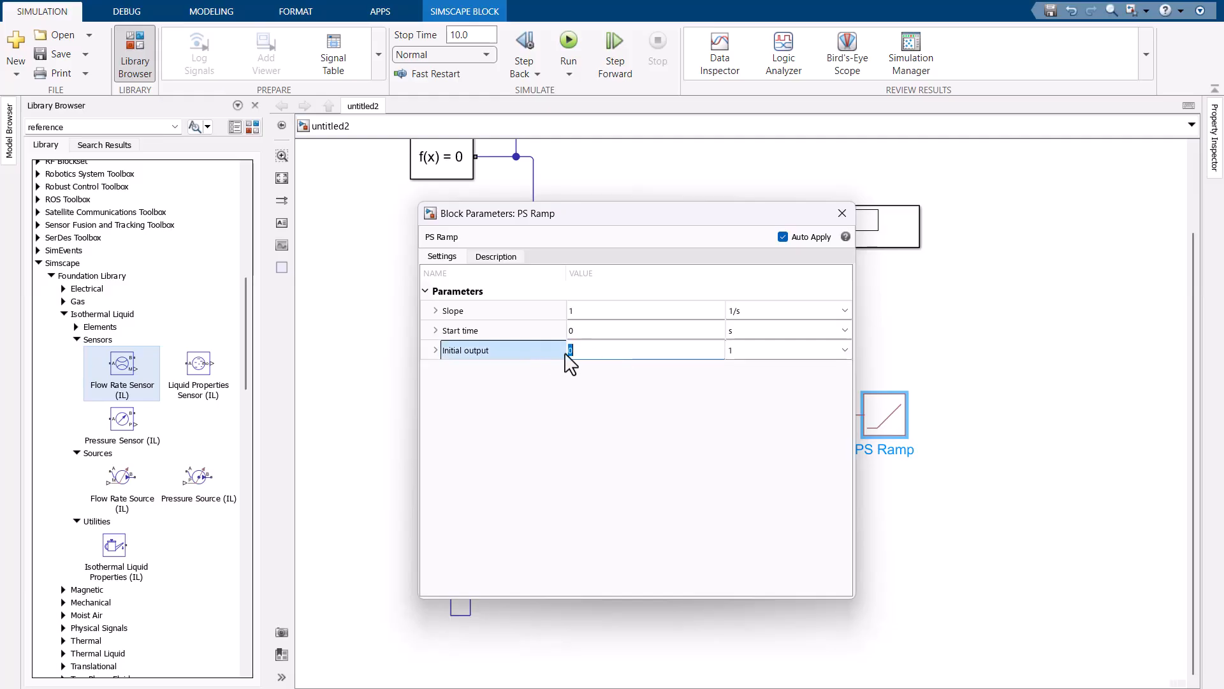
pyautogui.click(746, 352)
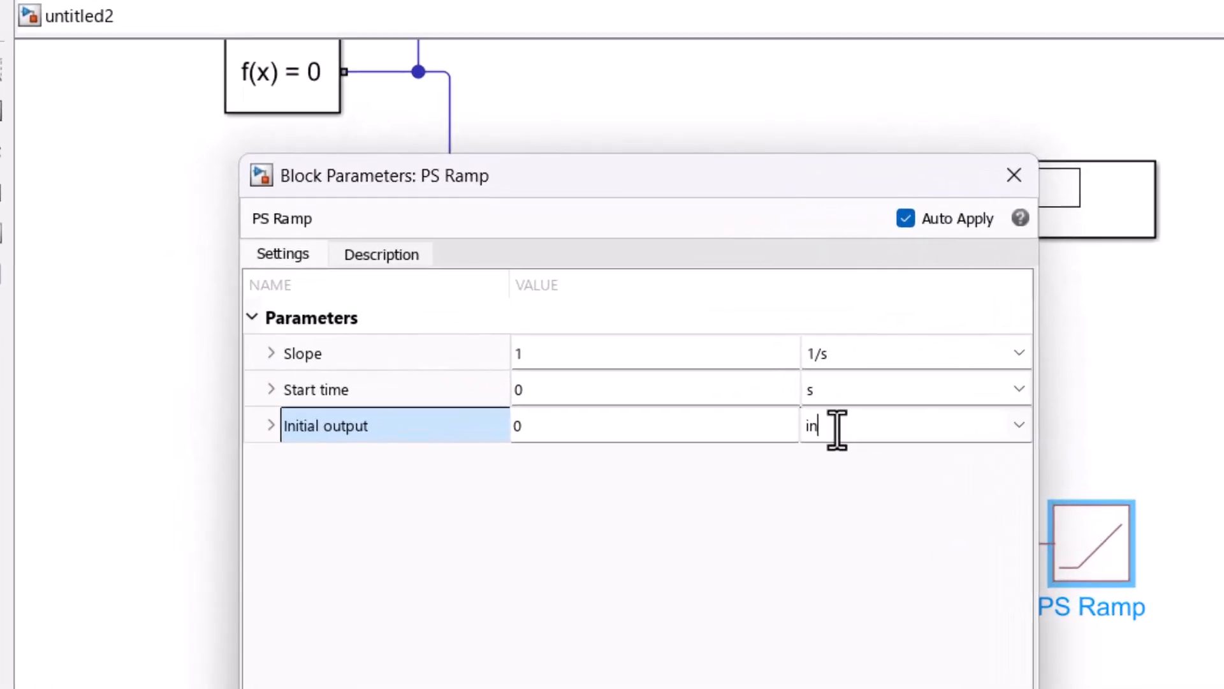
pyautogui.press('BackSpace')
pyautogui.write('in')
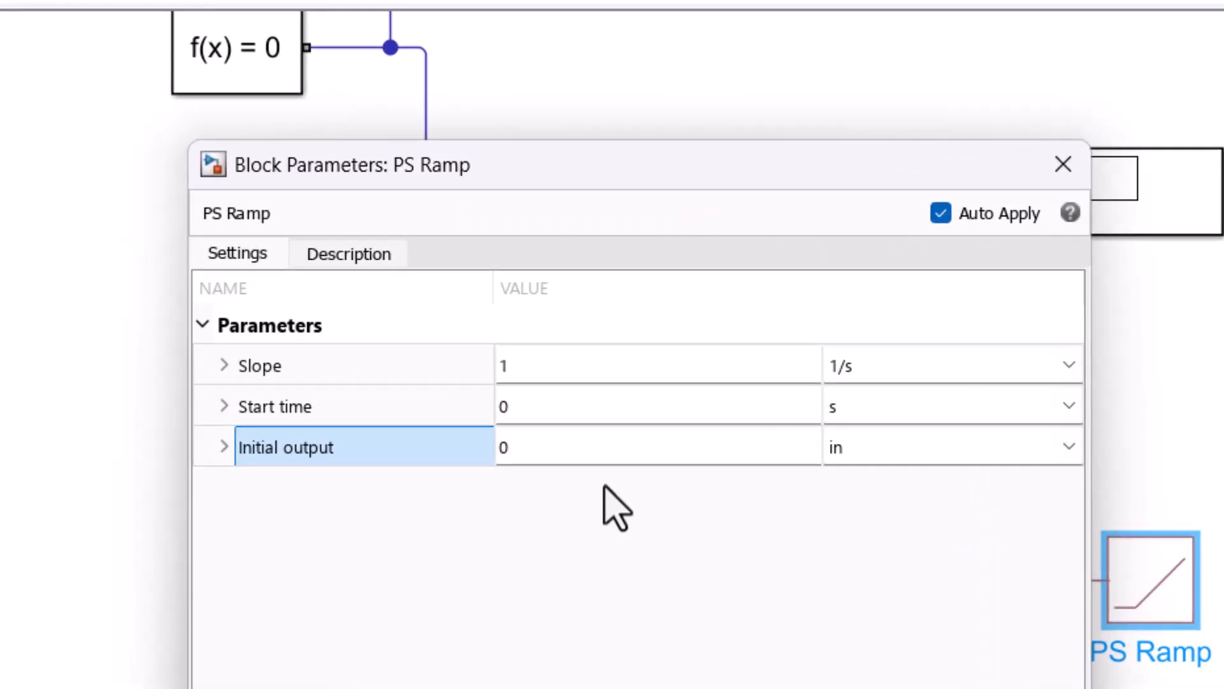
# Set the PS Ramp's slope to 0.75/10 in/s and close its block parameters
pyautogui.doubleClick(520, 368)
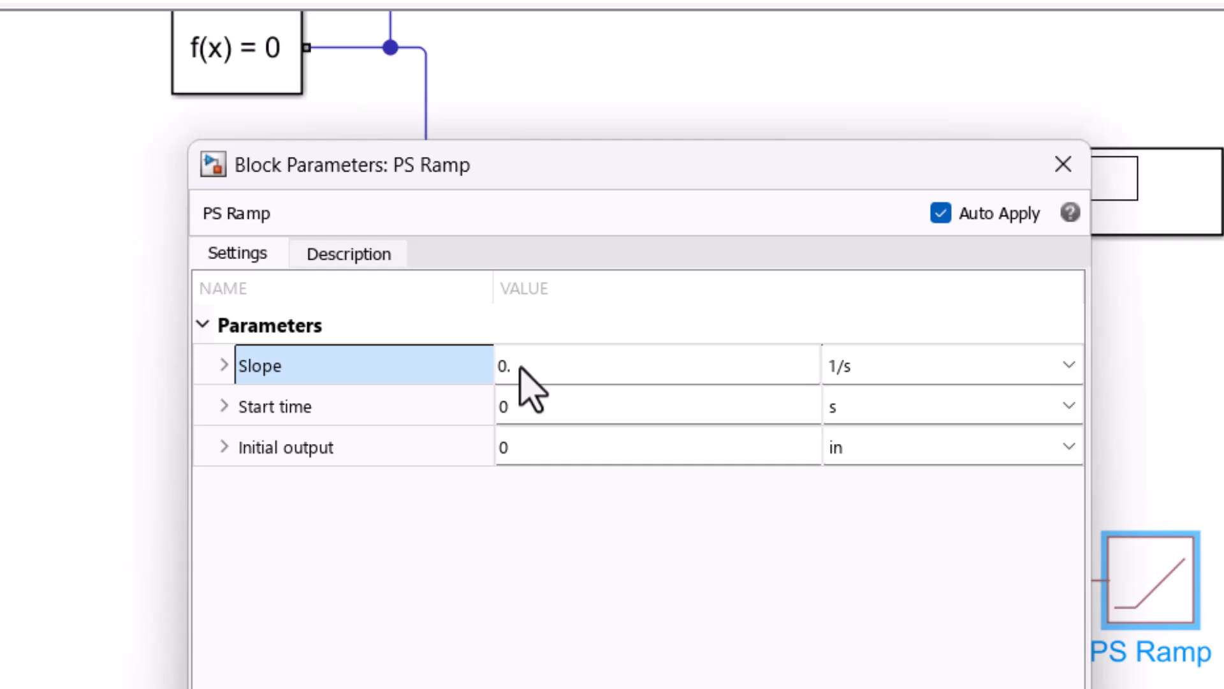
pyautogui.write('0.75/10')
pyautogui.press('Return')
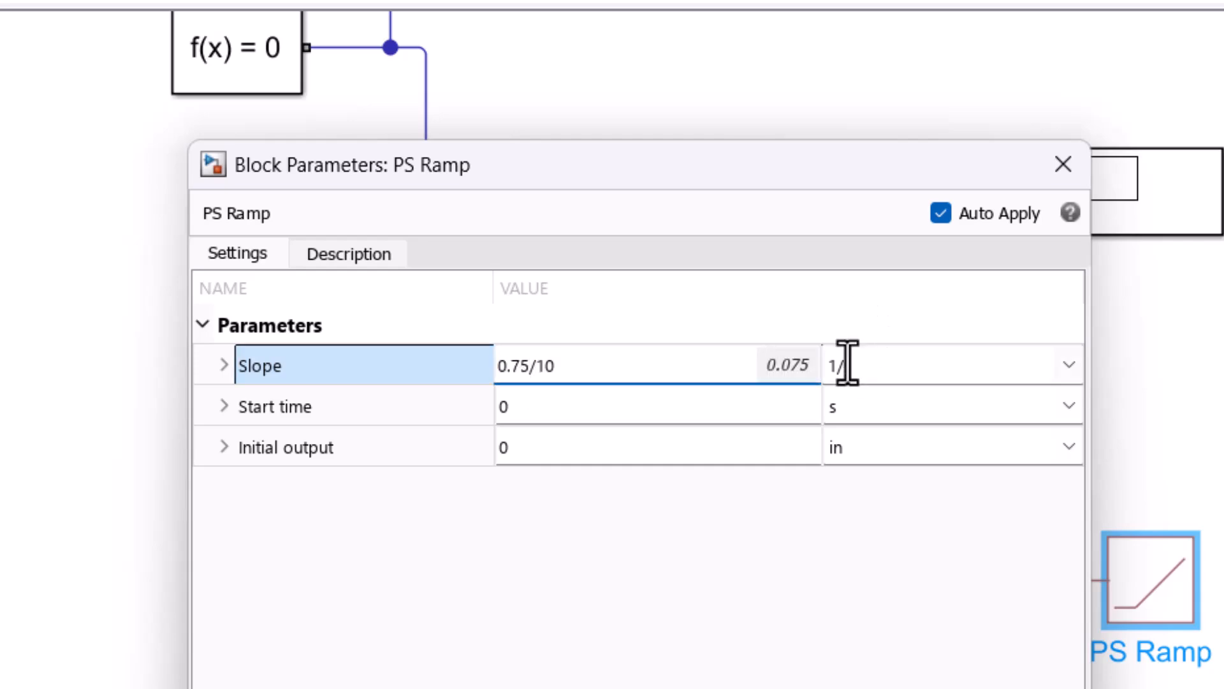
pyautogui.moveTo(839, 364); pyautogui.dragTo(827, 364)
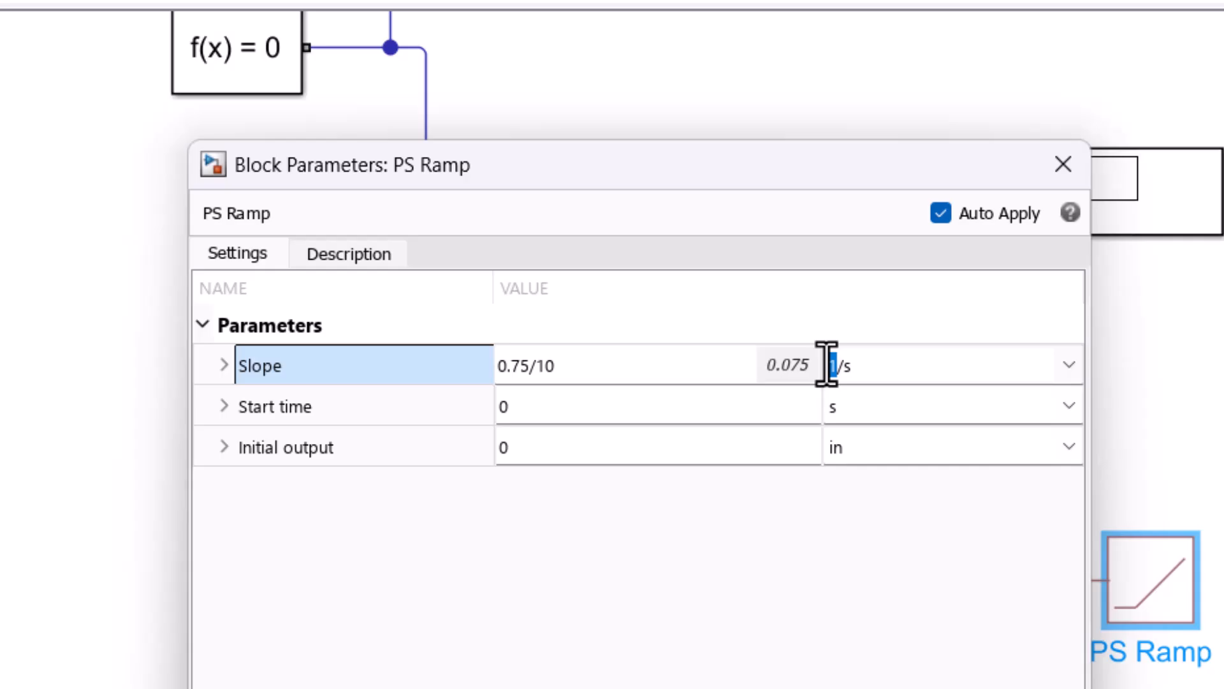
pyautogui.write('in')
pyautogui.press('Return')
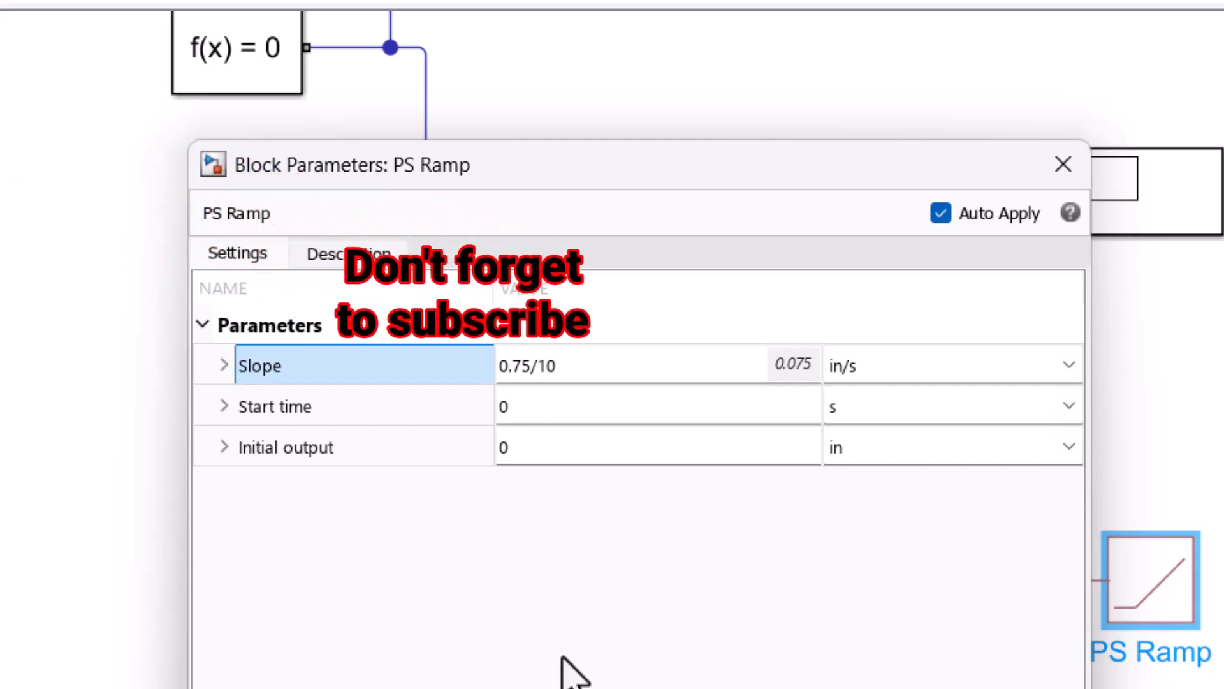
pyautogui.click(1062, 165)
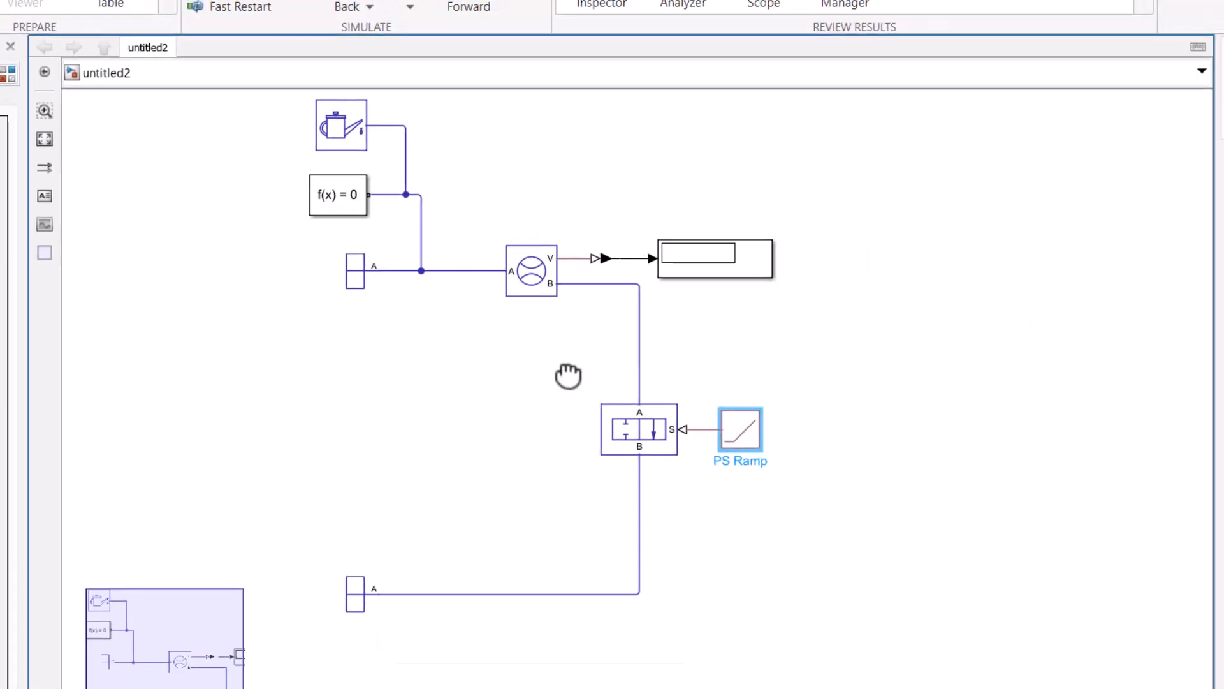
# Add a Scope block above the Display and branch the flow rate sensor's converted output signal into it
pyautogui.doubleClick(670, 202)
pyautogui.write('scope')
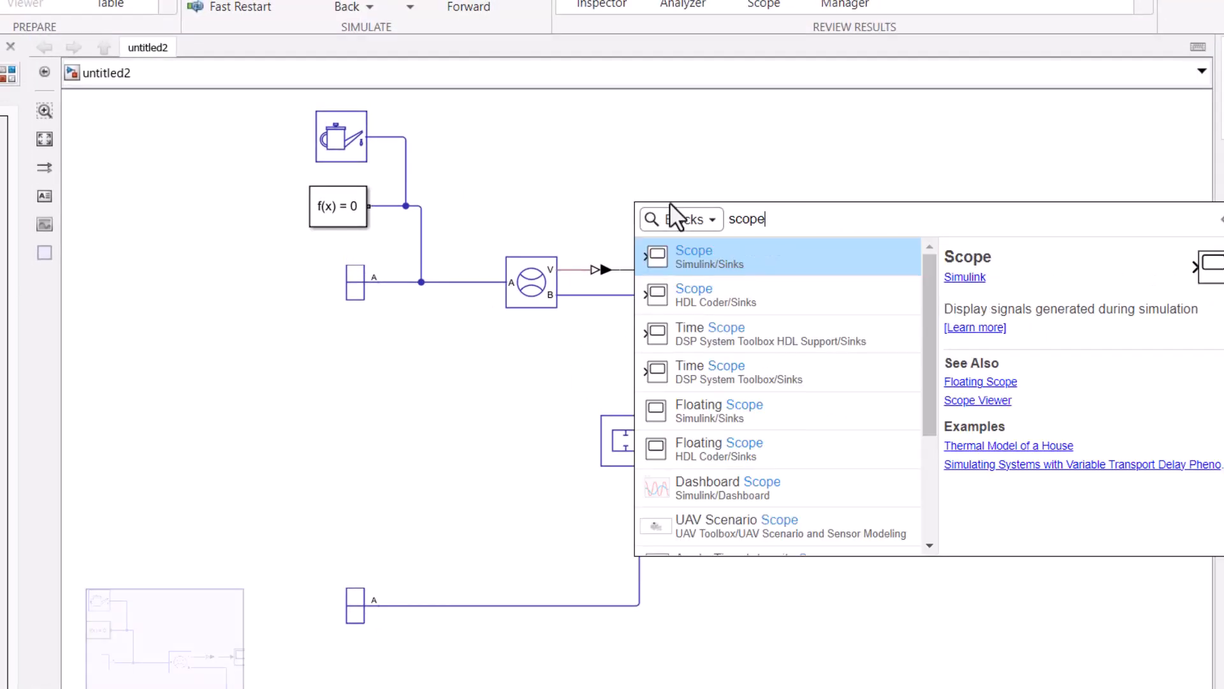
pyautogui.press('Return')
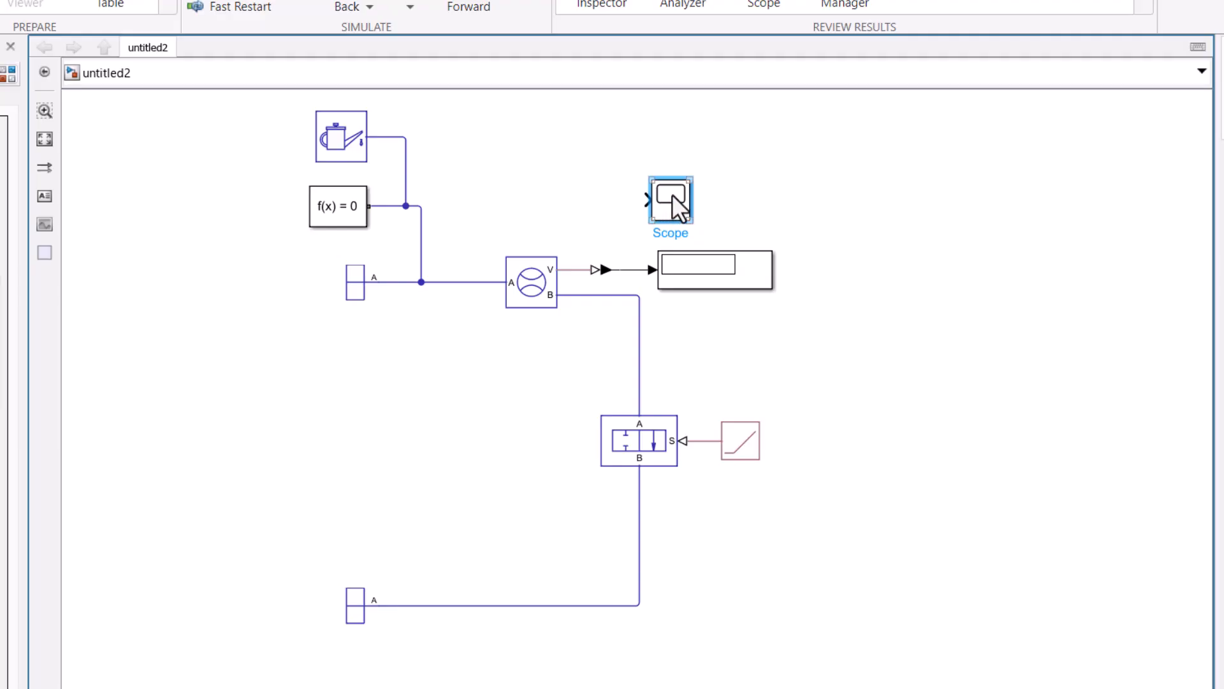
pyautogui.moveTo(669, 206); pyautogui.dragTo(632, 270)
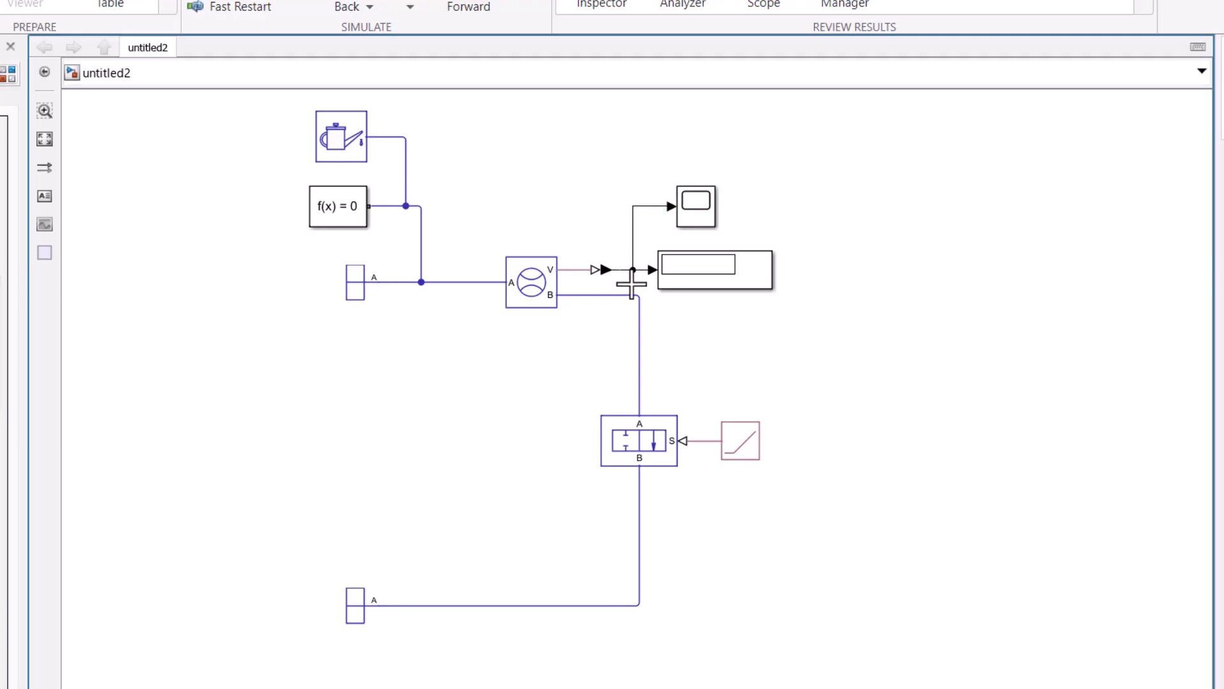
pyautogui.click(543, 302)
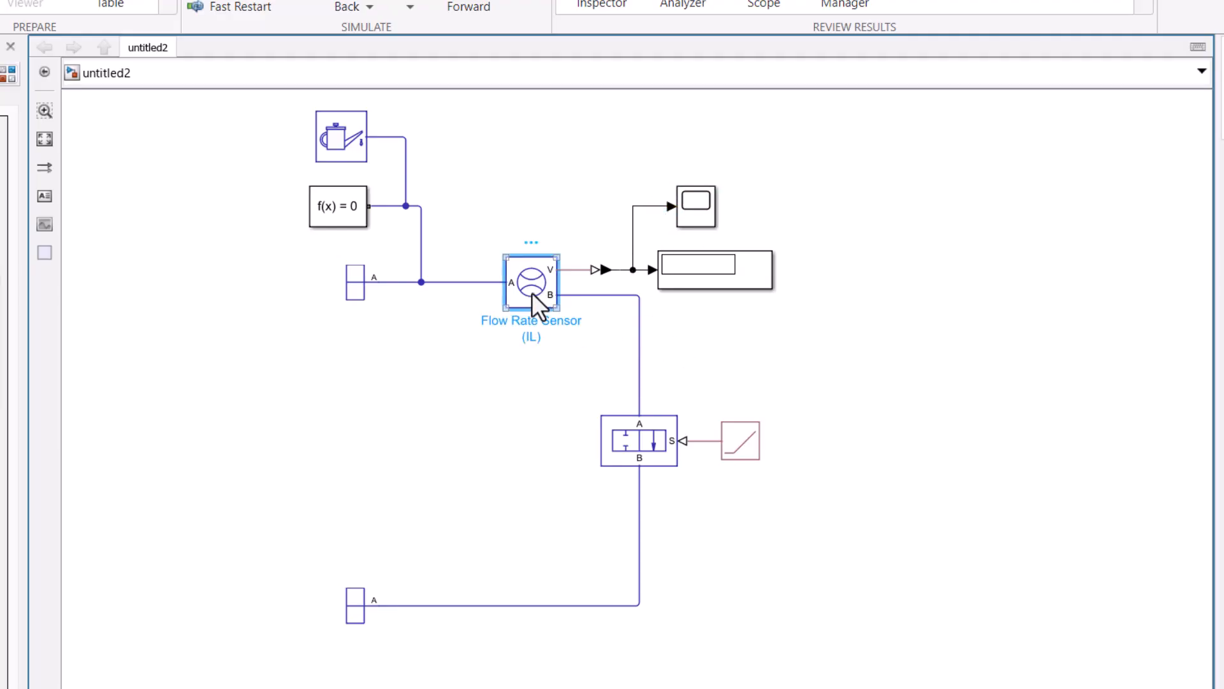
pyautogui.click(556, 410)
pyautogui.click(534, 304)
pyautogui.click(687, 211)
pyautogui.moveTo(683, 213); pyautogui.dragTo(702, 213)
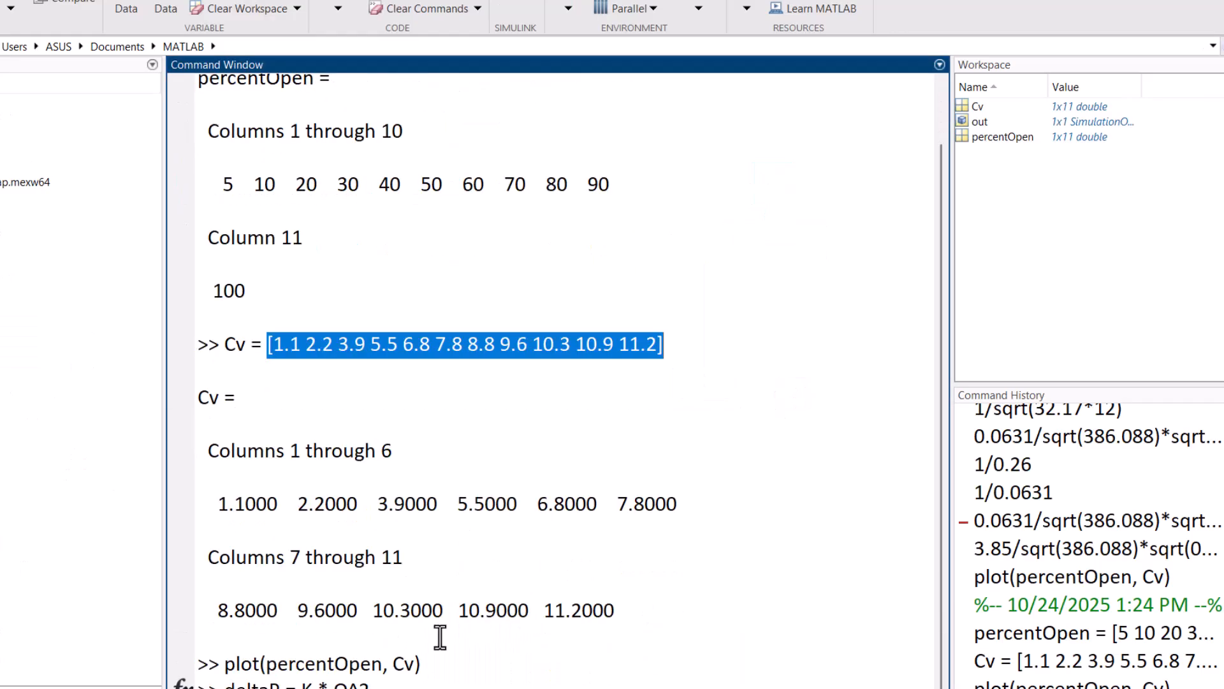
# Switch to the MATLAB command window, replace the unfinished deltaP line with plot(percentOpen, Cv), view the curve and close the figure
pyautogui.moveTo(371, 684); pyautogui.dragTo(227, 681)
pyautogui.press('BackSpace')
pyautogui.press('Up')
pyautogui.press('Return')
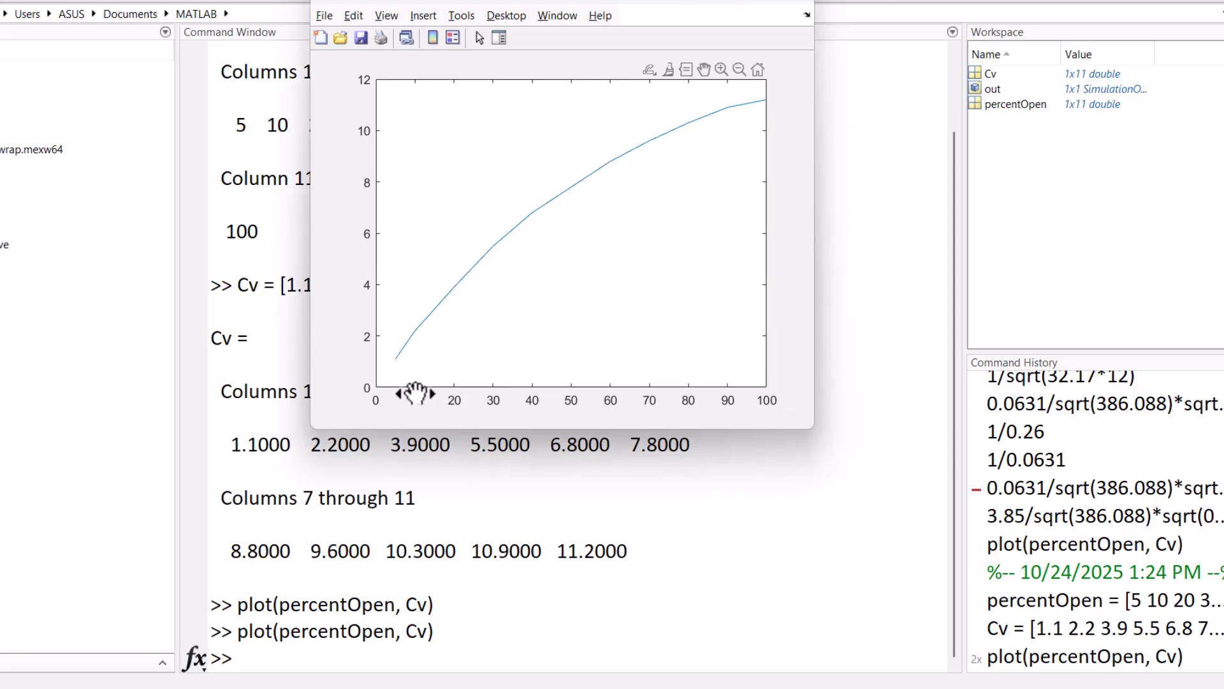
pyautogui.click(794, 3)
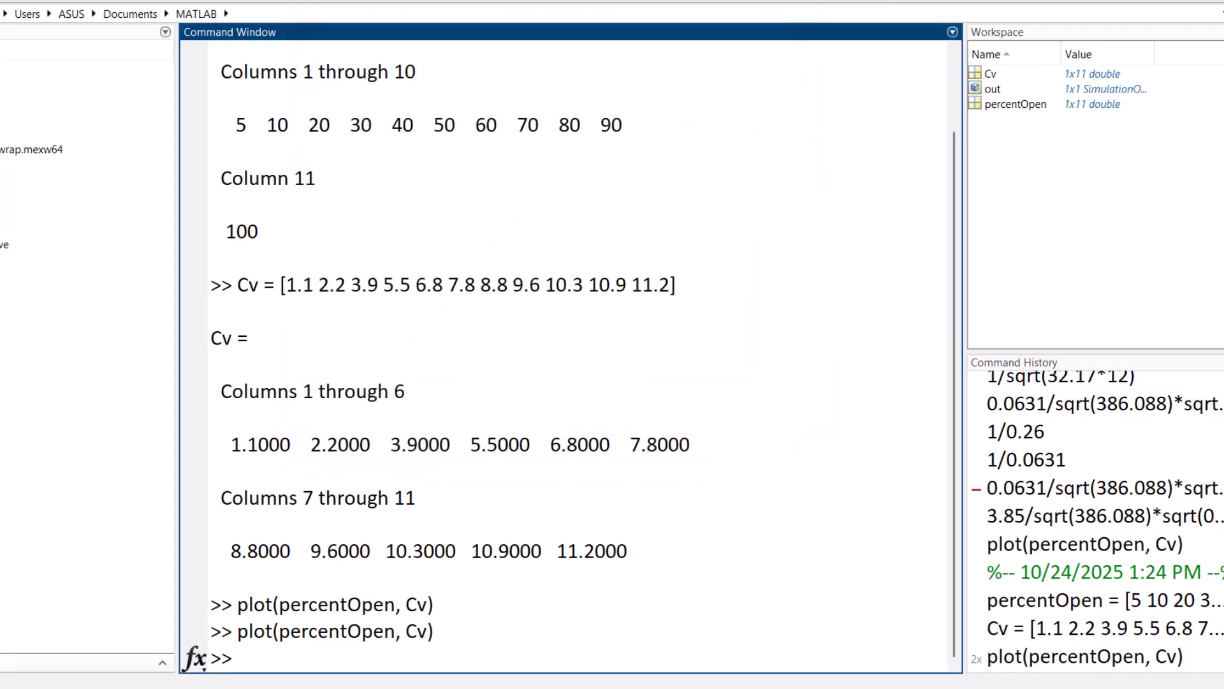
# Switch back to the Simulink model, run the simulation and open the Scope on the flow rate signal
pyautogui.click(596, 653)
pyautogui.click(464, 223)
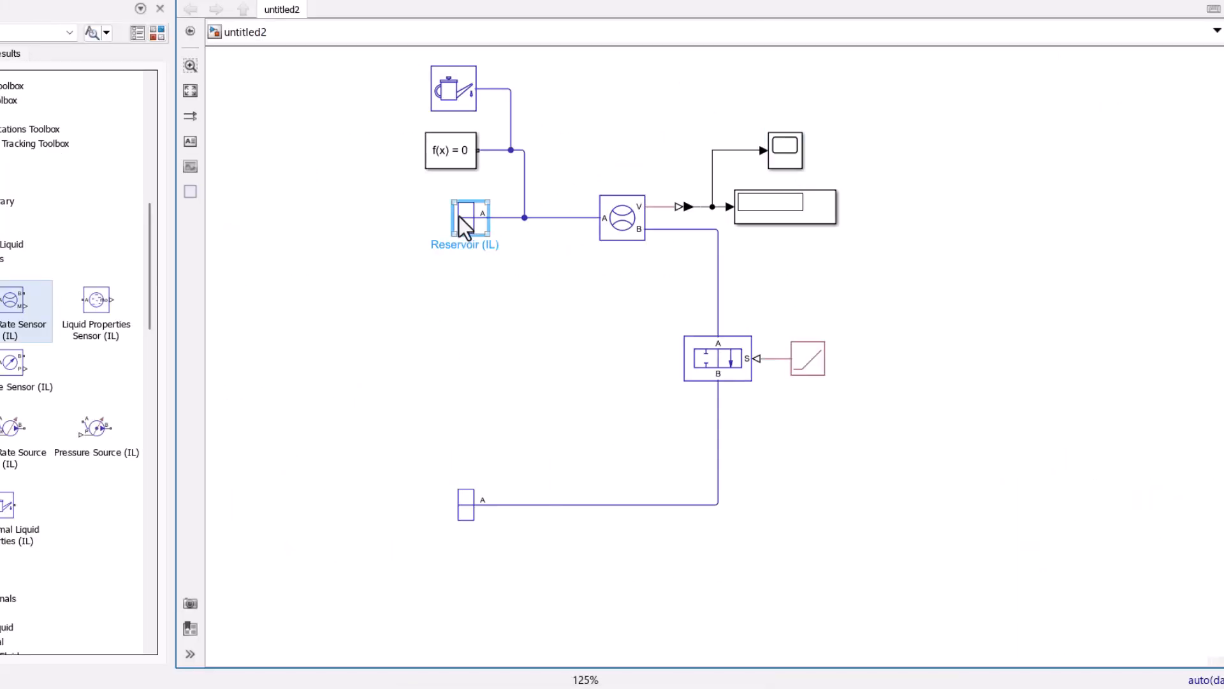
pyautogui.click(468, 513)
pyautogui.click(487, 402)
pyautogui.click(705, 357)
pyautogui.click(817, 361)
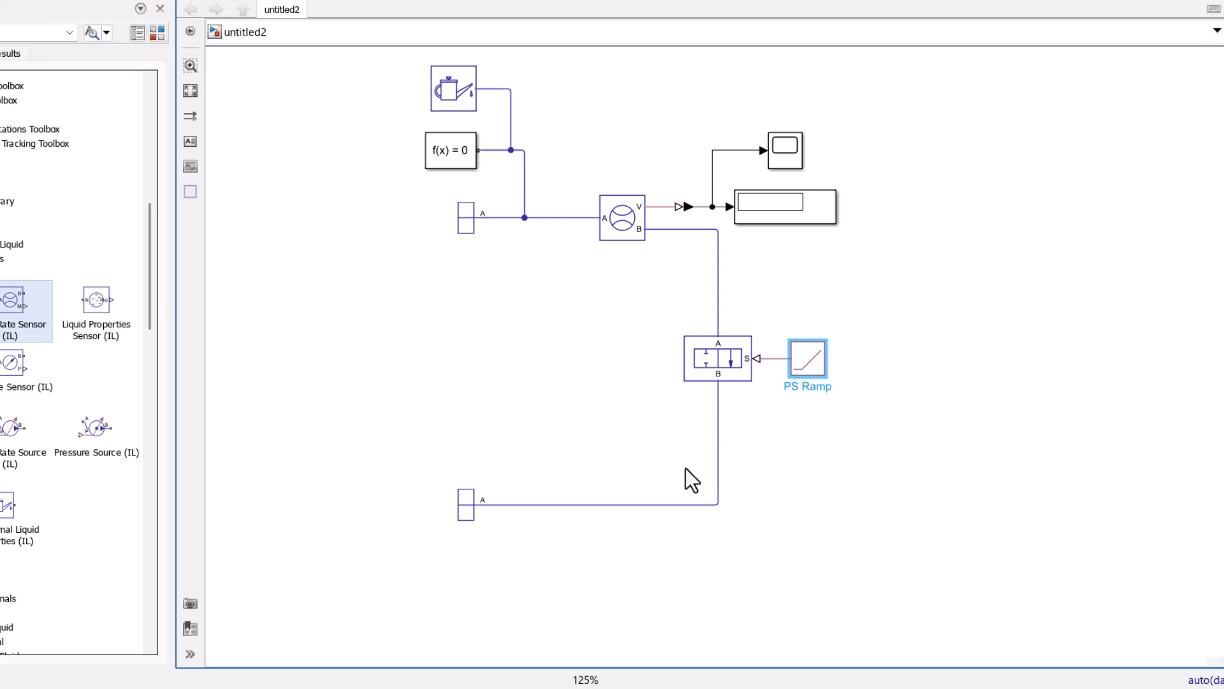
pyautogui.click(629, 213)
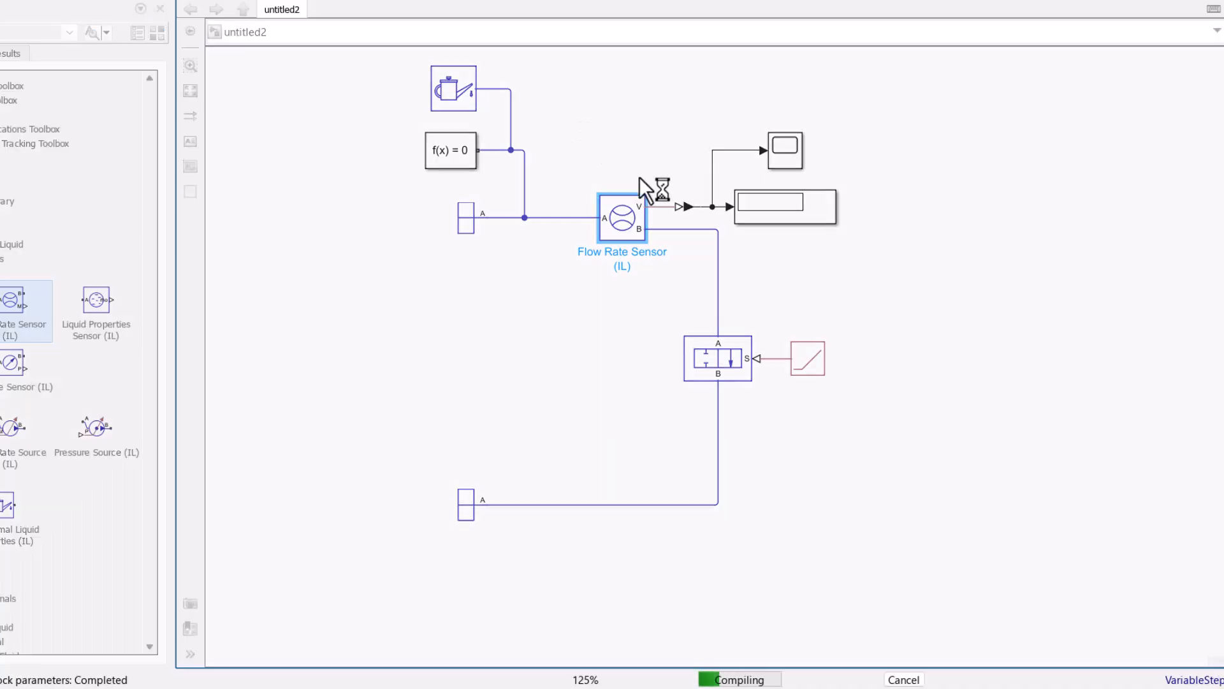
pyautogui.doubleClick(787, 148)
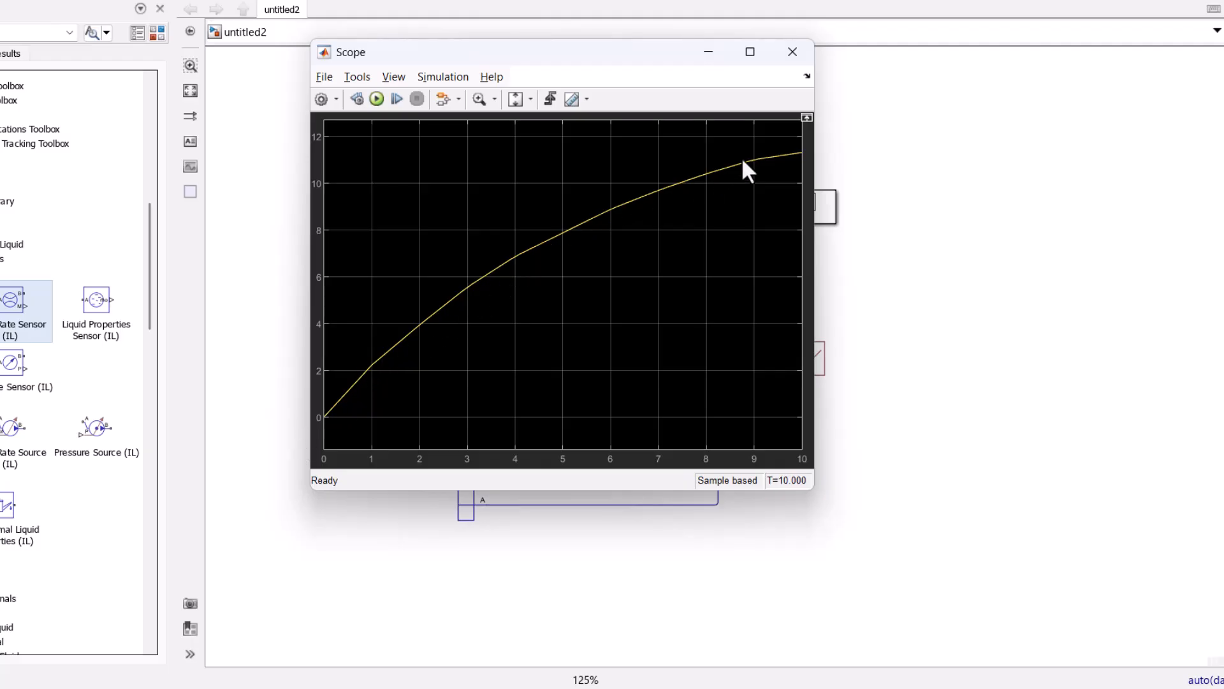
# Switch to MATLAB, rerun plot(percentOpen, Cv) to compare the manufacturer's curve with the Scope trace, and close the figure
pyautogui.moveTo(519, 669)
pyautogui.click(442, 662)
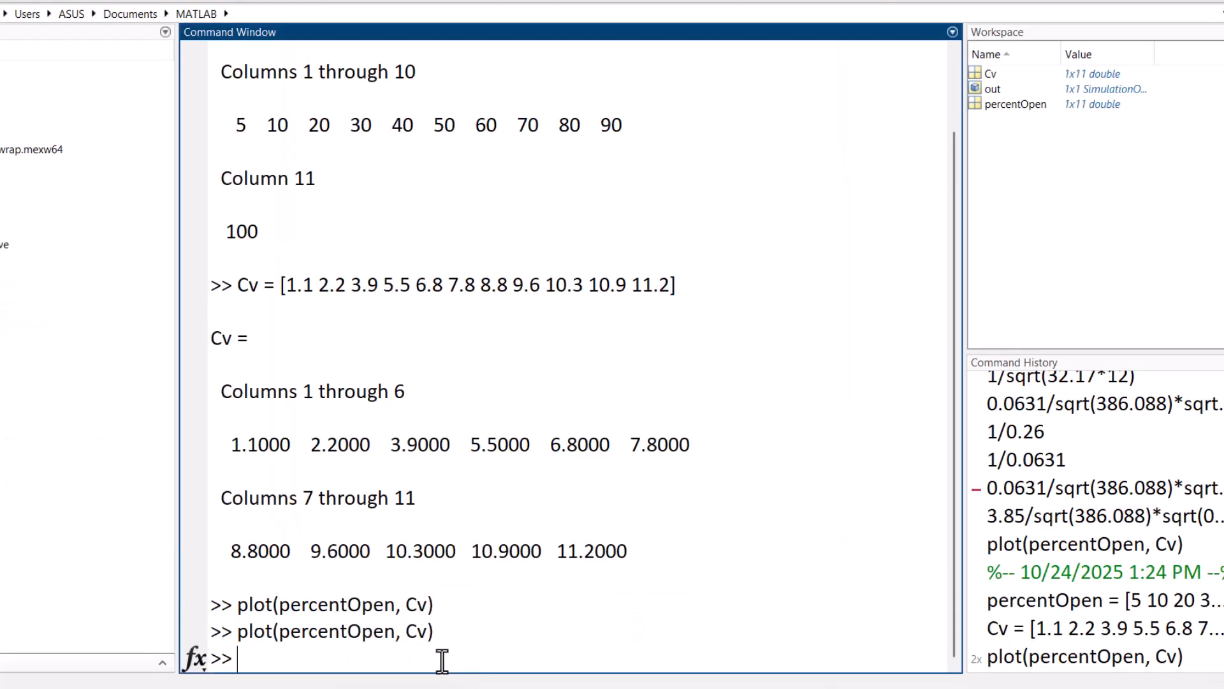
pyautogui.press('Up')
pyautogui.press('Return')
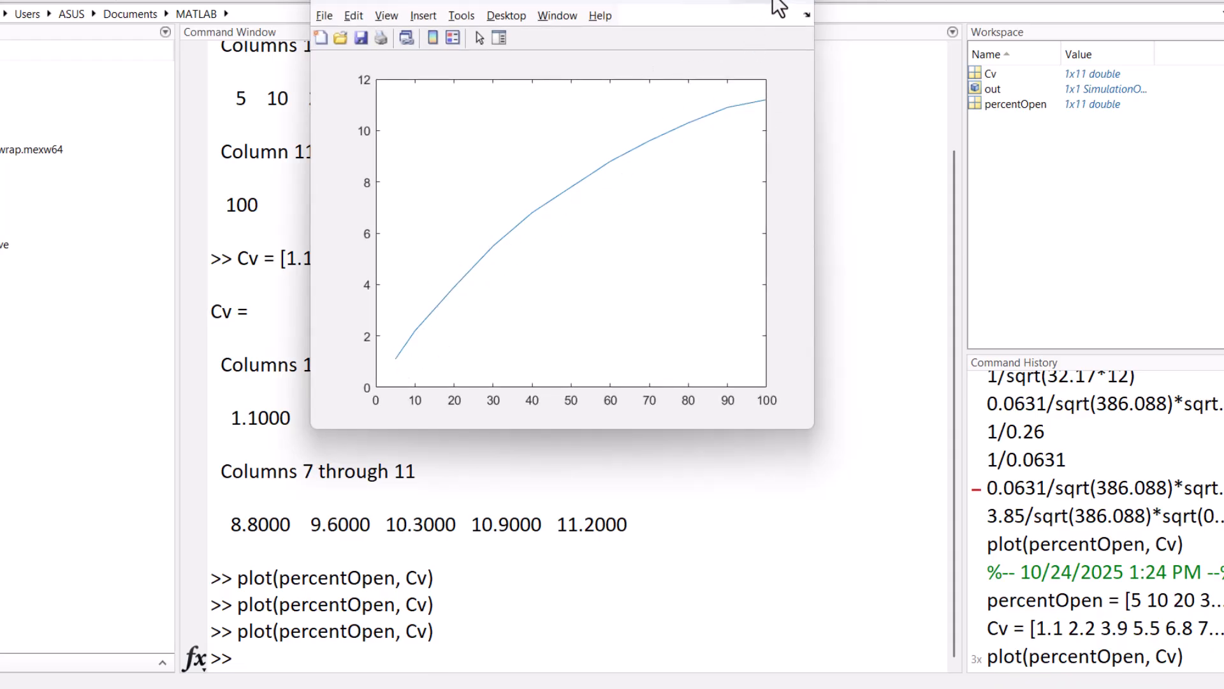
pyautogui.click(792, 12)
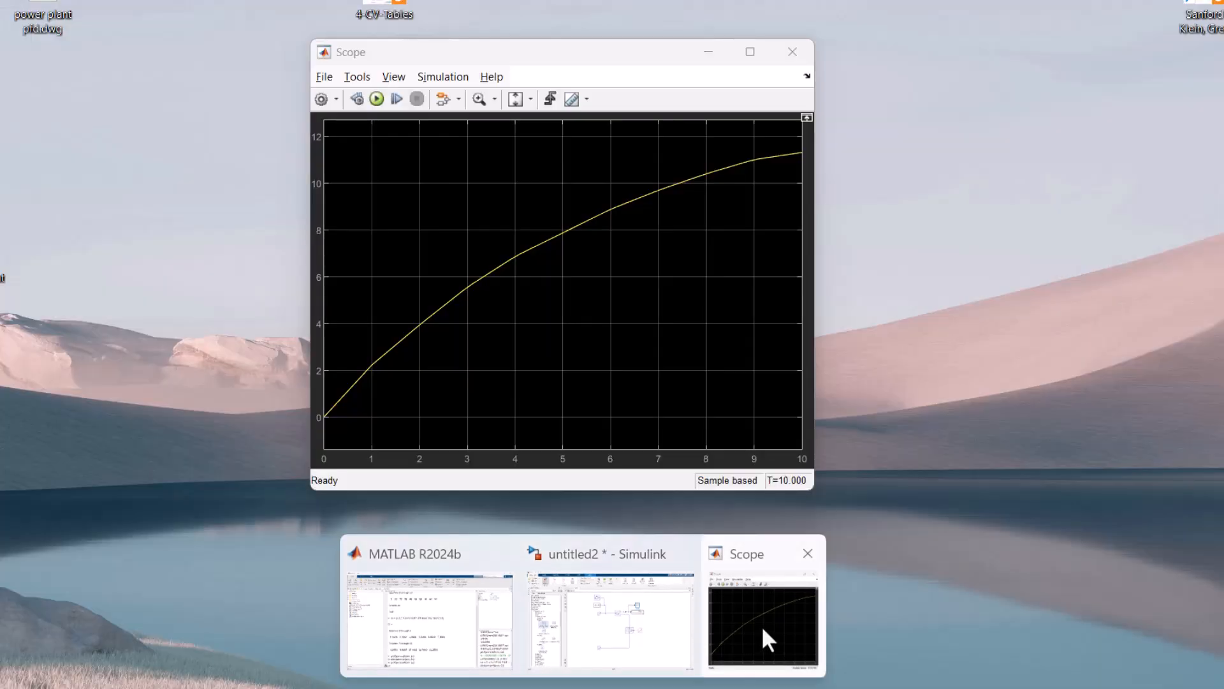
# Return to the Scope window over the Simulink model and reposition it to examine the simulated flow curve
pyautogui.click(587, 670)
pyautogui.moveTo(586, 675)
pyautogui.click(757, 648)
pyautogui.moveTo(580, 63); pyautogui.dragTo(667, 107)
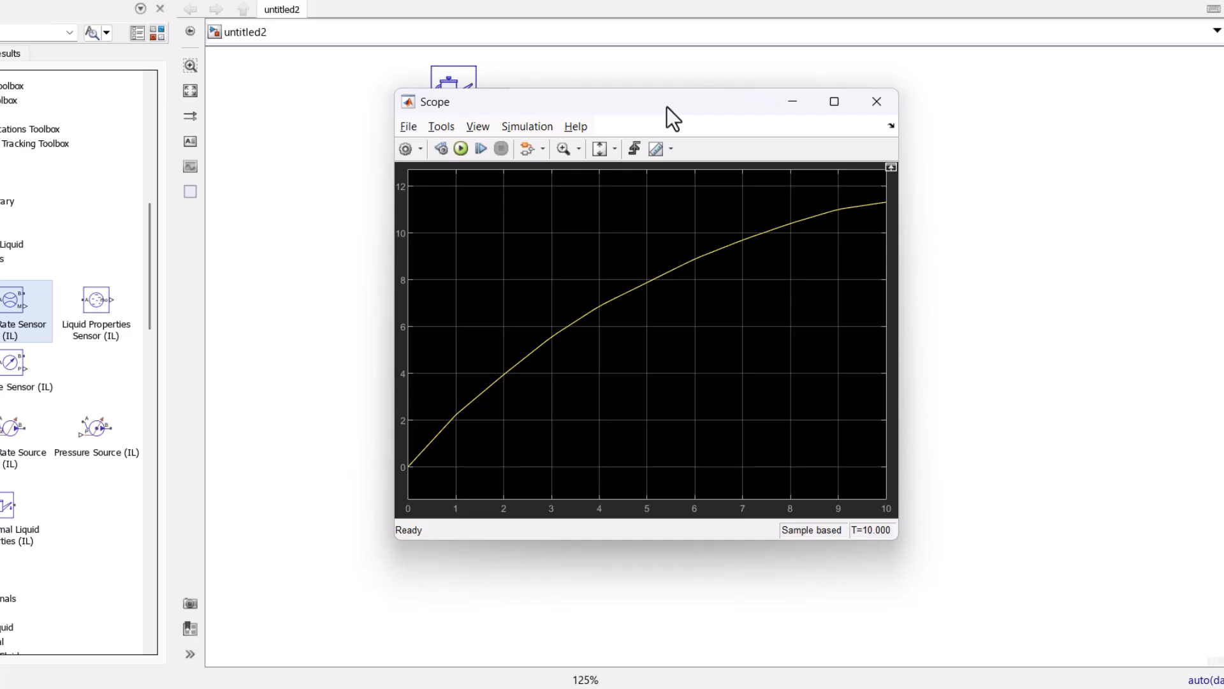
pyautogui.moveTo(667, 107); pyautogui.dragTo(665, 97)
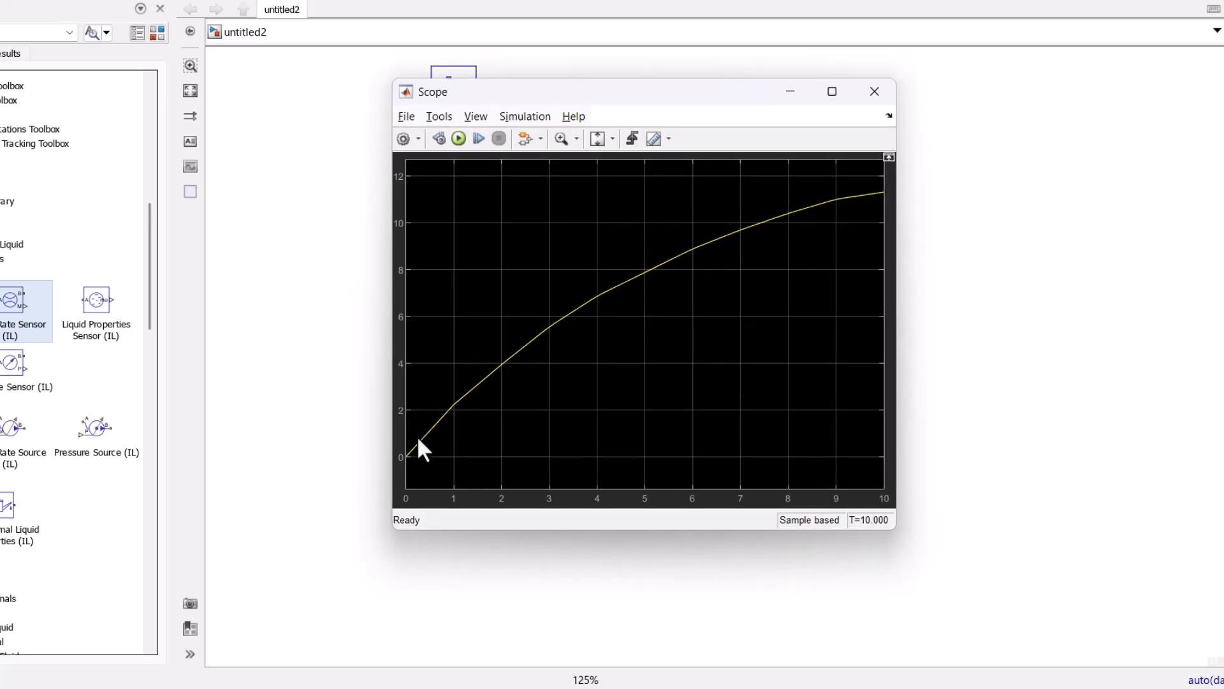